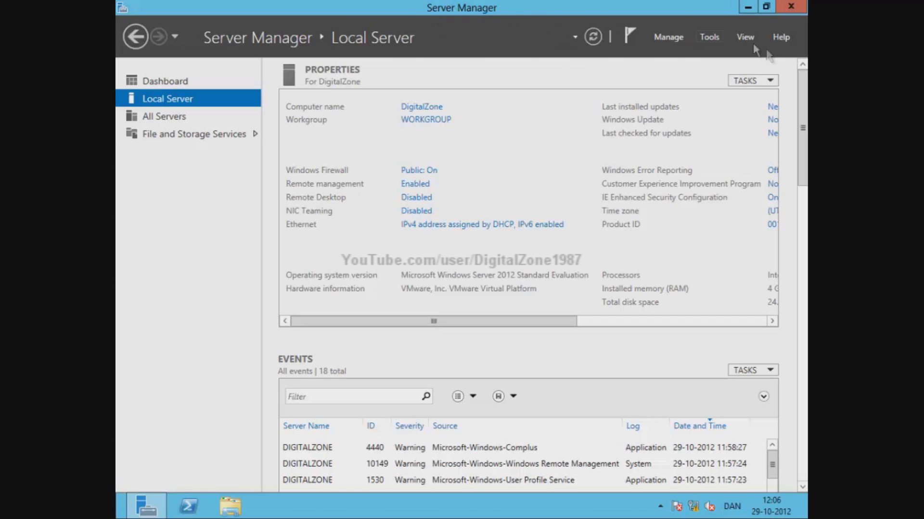
- Launch Add Roles and Features as a role-based installation targeting the DigitalZone server
{"action": "left_click", "coordinate": [673, 39]}
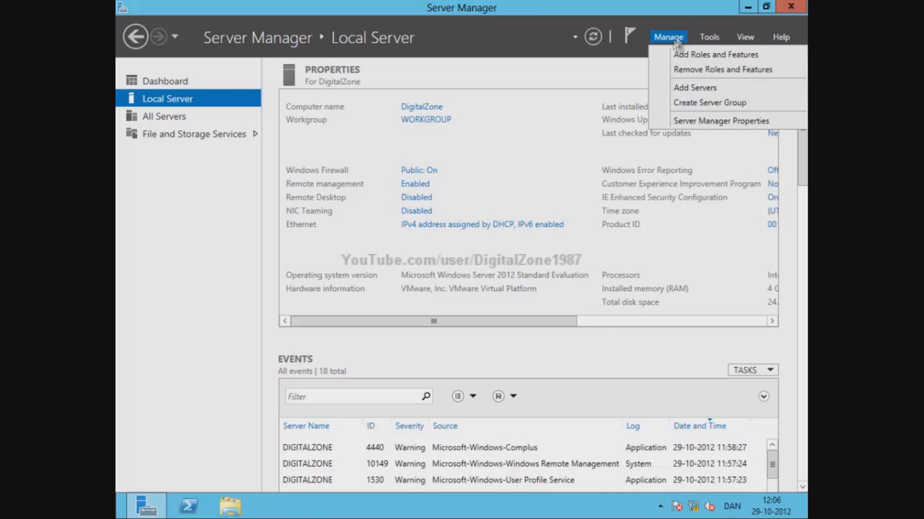
{"action": "left_click", "coordinate": [694, 56]}
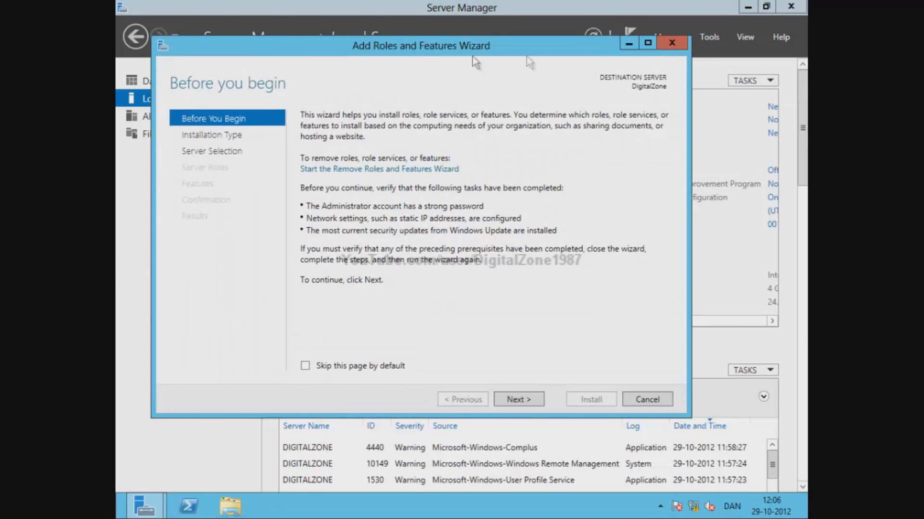
{"action": "left_click", "coordinate": [518, 400]}
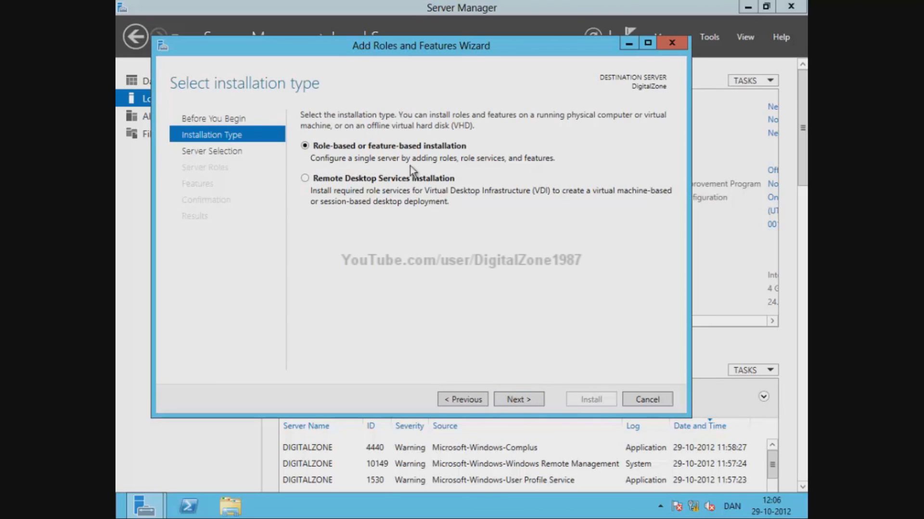
{"action": "left_click", "coordinate": [519, 400]}
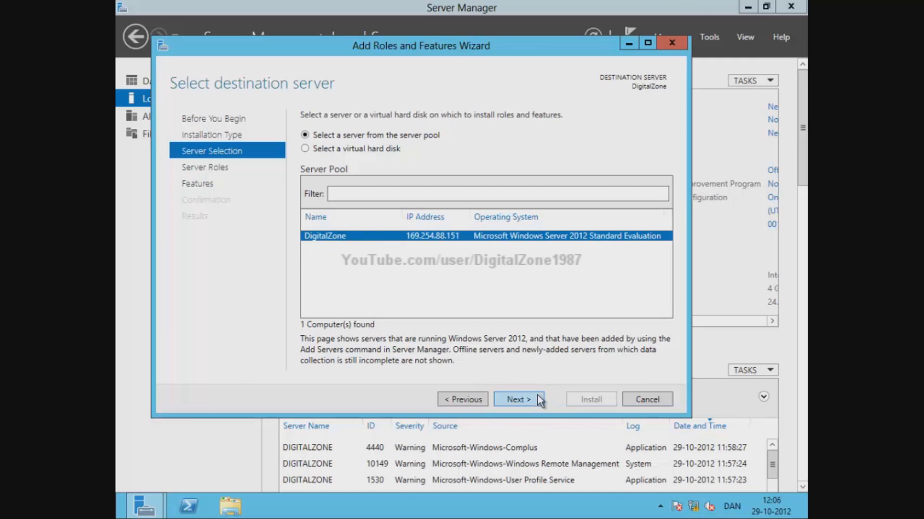
{"action": "left_click", "coordinate": [518, 400]}
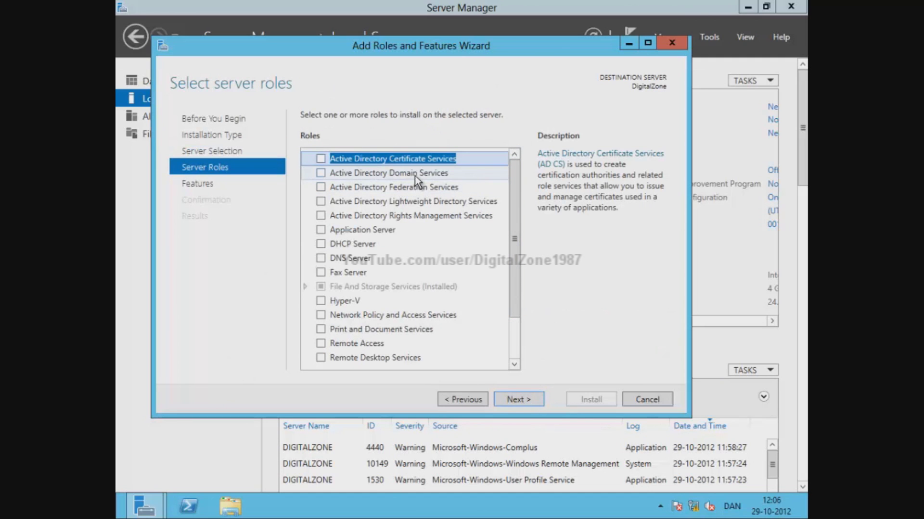
- Select Active Directory Domain Services plus its required management features, then continue past Features
{"action": "left_click", "coordinate": [333, 176]}
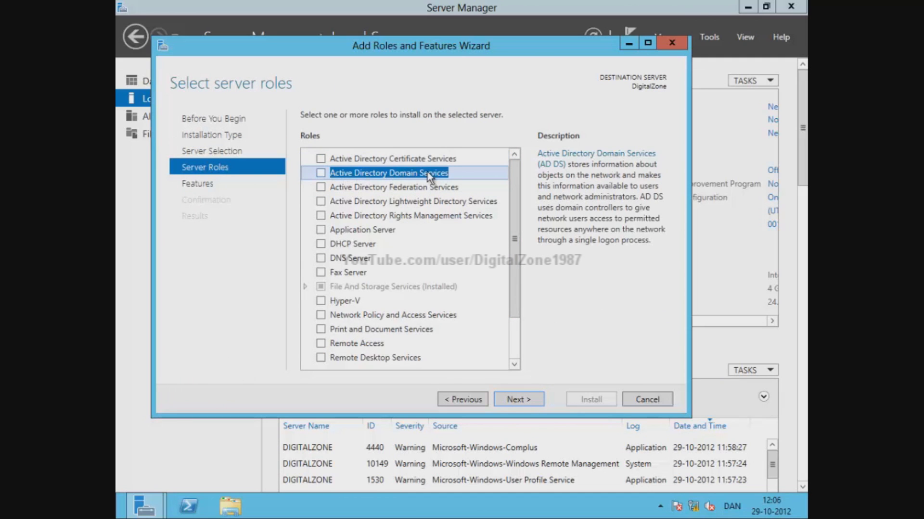
{"action": "left_click", "coordinate": [321, 173]}
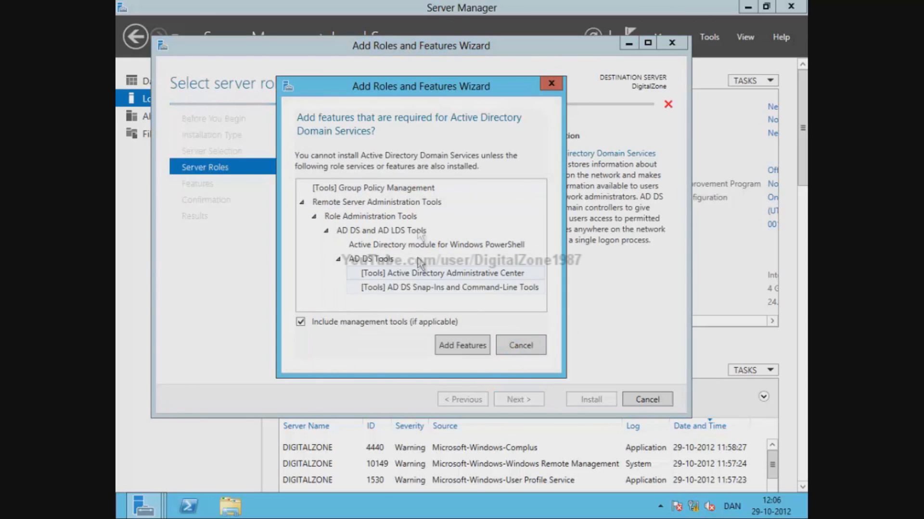
{"action": "left_click", "coordinate": [455, 348]}
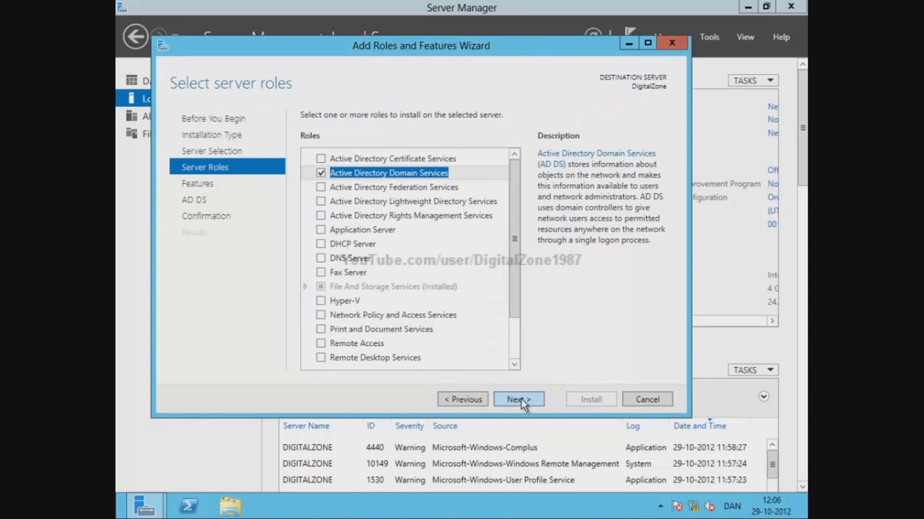
{"action": "left_click", "coordinate": [521, 399]}
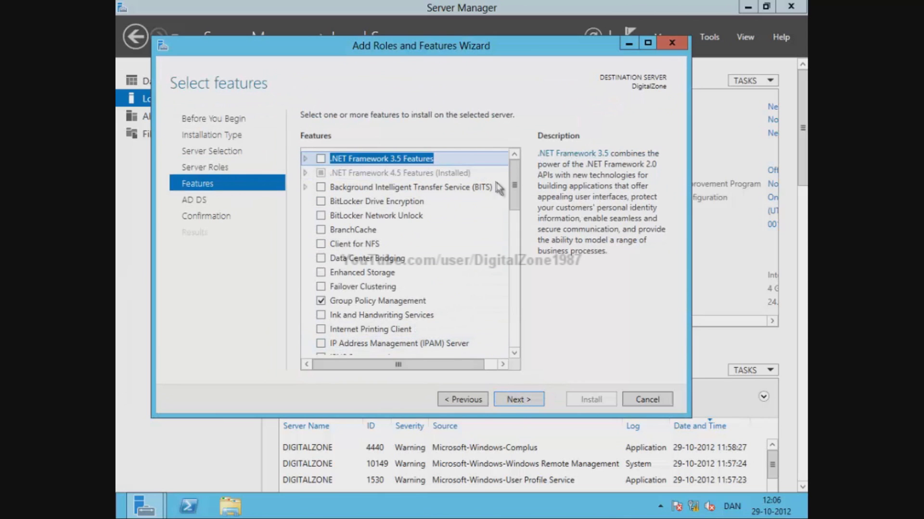
{"action": "left_click_drag", "start_coordinate": [515, 185], "coordinate": [529, 161]}
{"action": "left_click", "coordinate": [423, 171]}
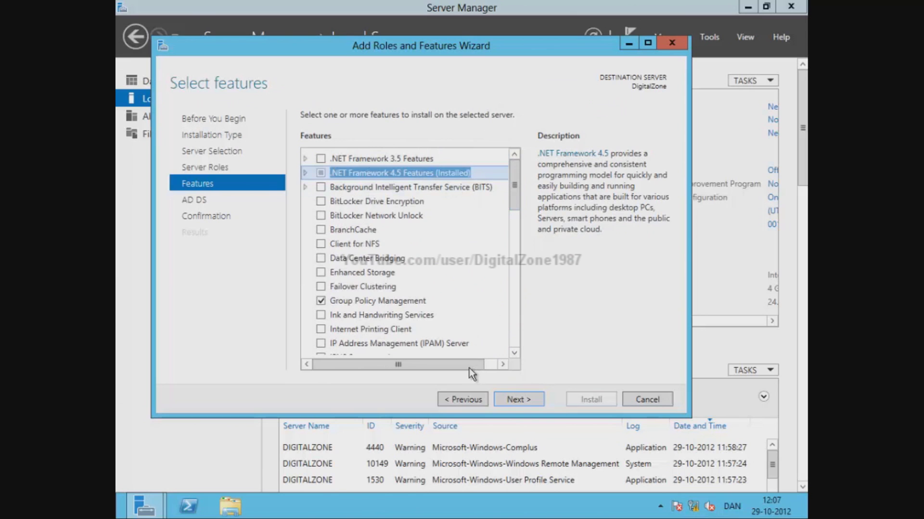
{"action": "left_click", "coordinate": [518, 406]}
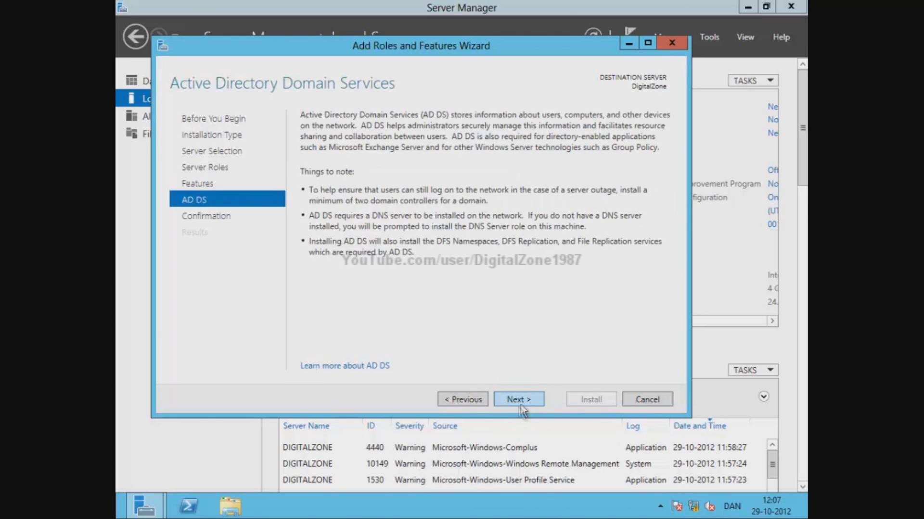
- Confirm the selections and install the AD DS role on DigitalZone
{"action": "left_click", "coordinate": [523, 400]}
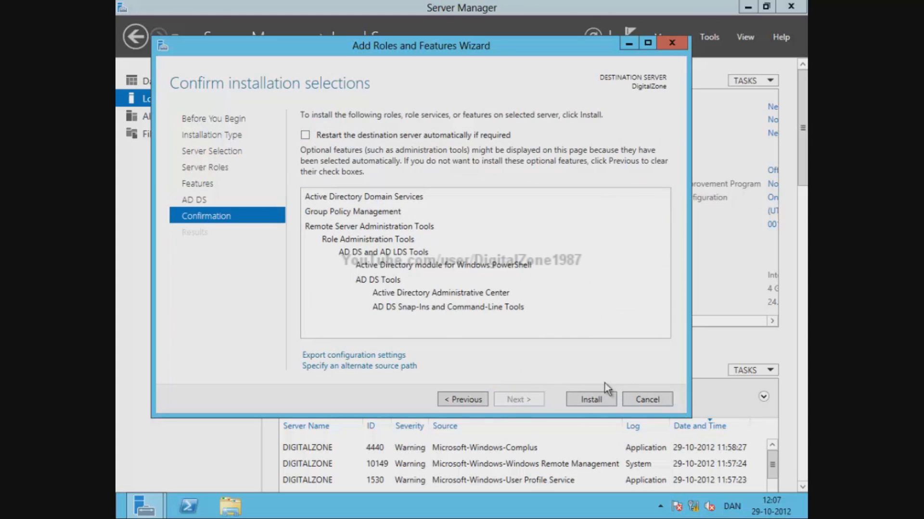
{"action": "left_click", "coordinate": [591, 401]}
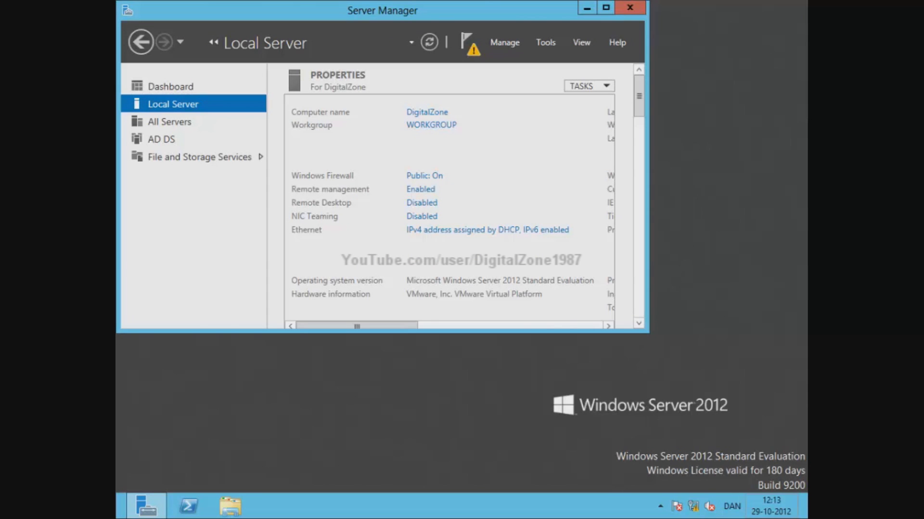
- Open the Ethernet connection's status via Control Panel's Network and Sharing Center
{"action": "mouse_move", "coordinate": [790, 487]}
{"action": "left_click", "coordinate": [777, 260]}
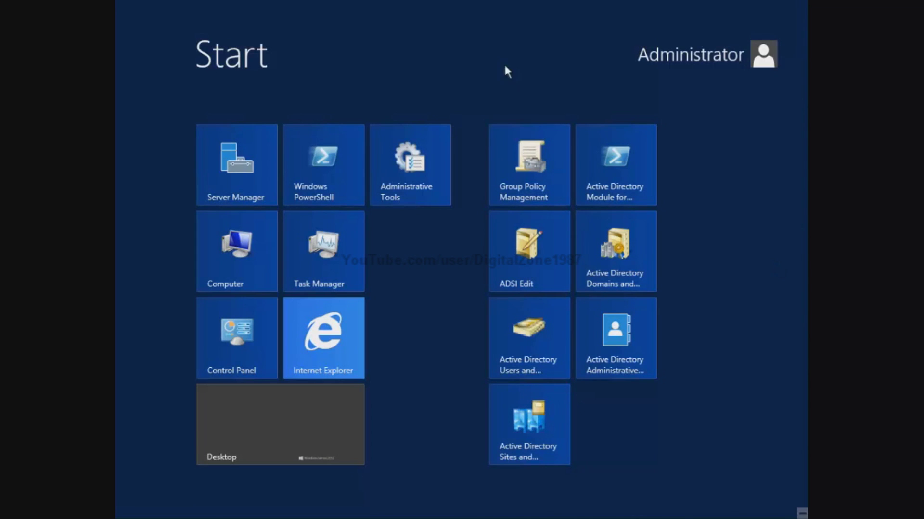
{"action": "left_click", "coordinate": [235, 342]}
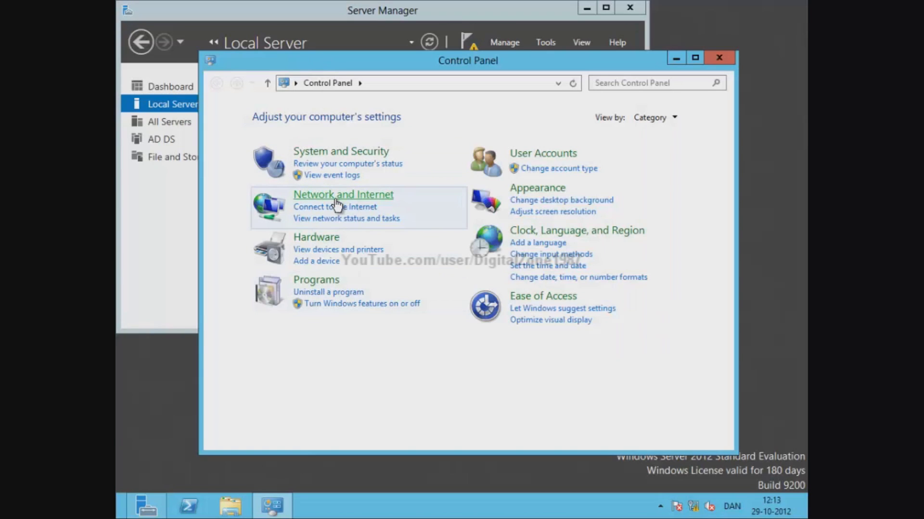
{"action": "left_click", "coordinate": [335, 202]}
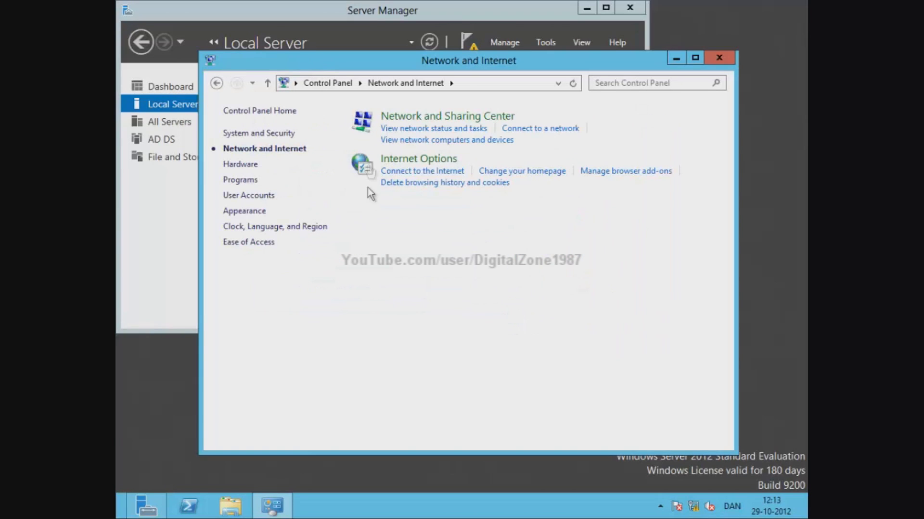
{"action": "left_click", "coordinate": [396, 120]}
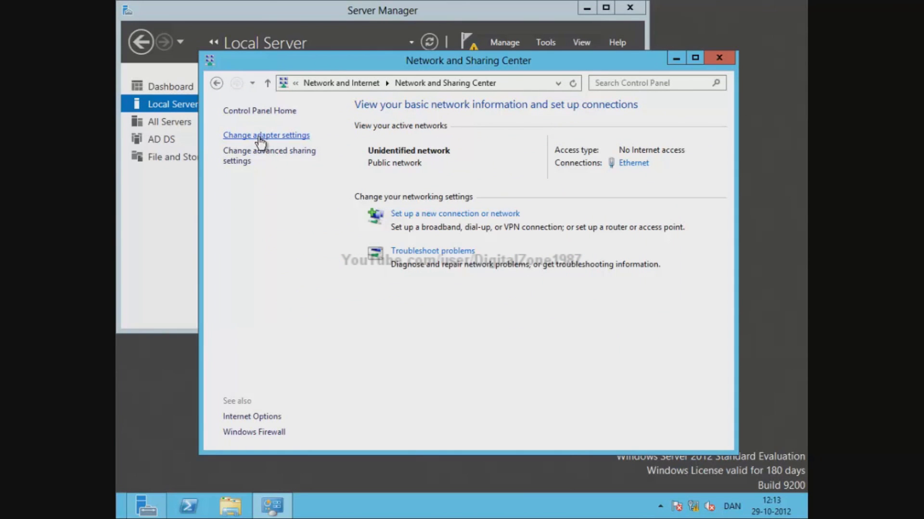
{"action": "left_click", "coordinate": [260, 137]}
{"action": "double_click", "coordinate": [299, 171]}
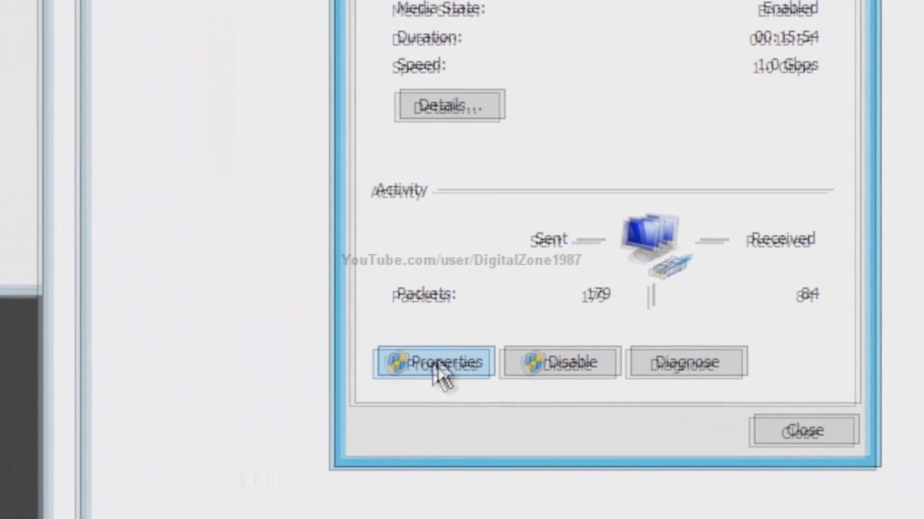
- In the Ethernet properties, uncheck IPv6 and open the IPv4 settings
{"action": "left_click", "coordinate": [517, 310]}
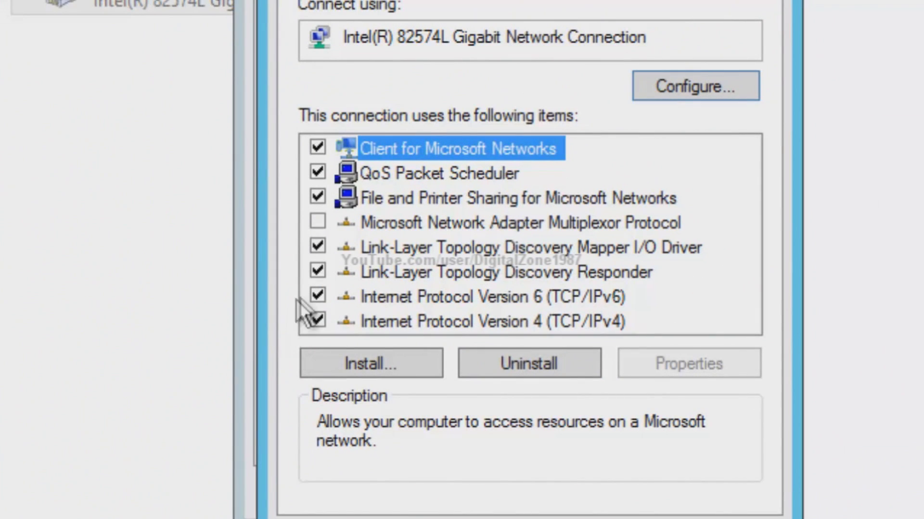
{"action": "left_click", "coordinate": [317, 297]}
{"action": "left_click", "coordinate": [400, 327]}
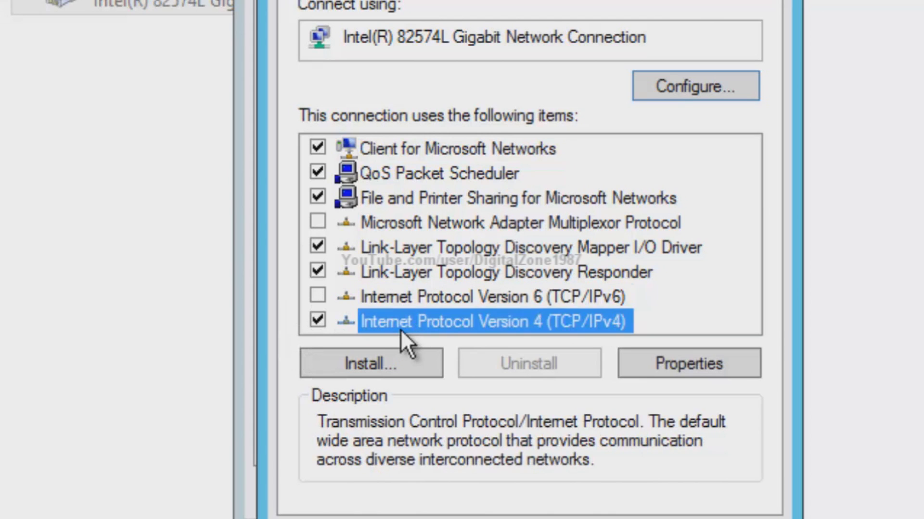
{"action": "double_click", "coordinate": [444, 328]}
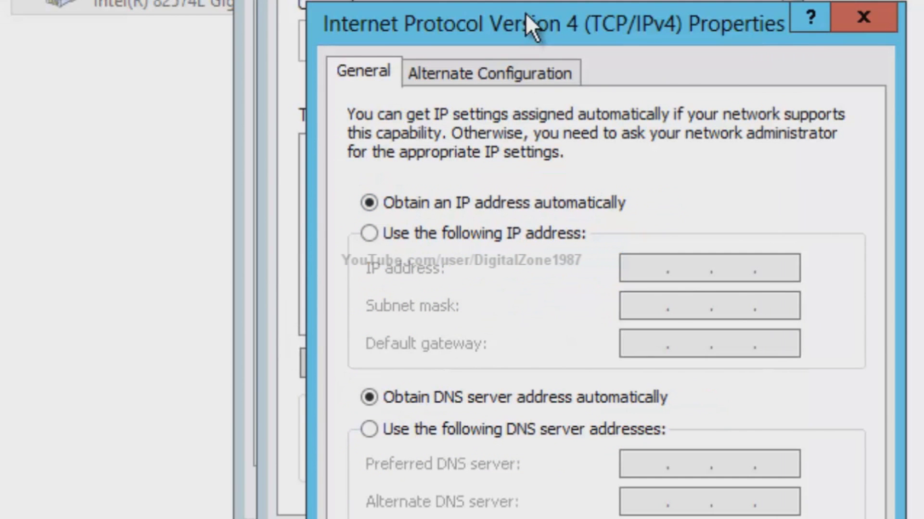
- Switch to a static address and enter IP address 172.16.10.17
{"action": "left_click_drag", "start_coordinate": [530, 24], "coordinate": [572, 0]}
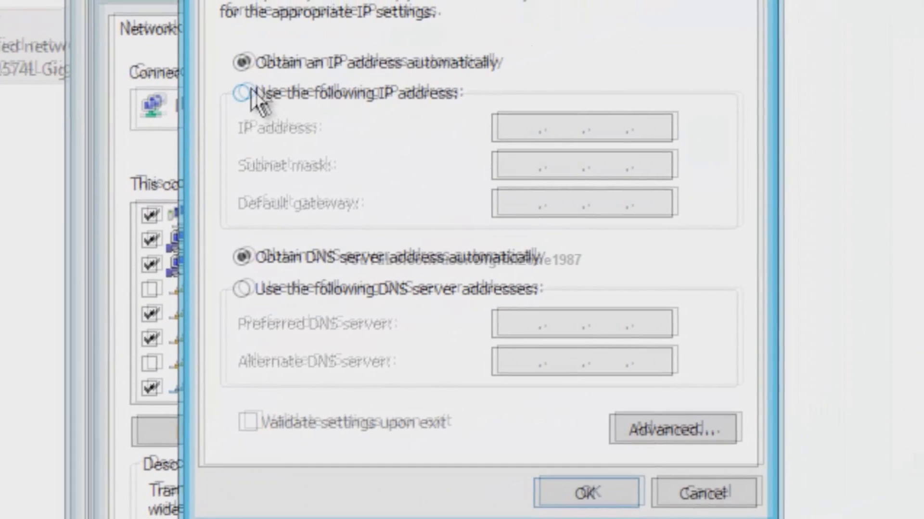
{"action": "left_click", "coordinate": [251, 93]}
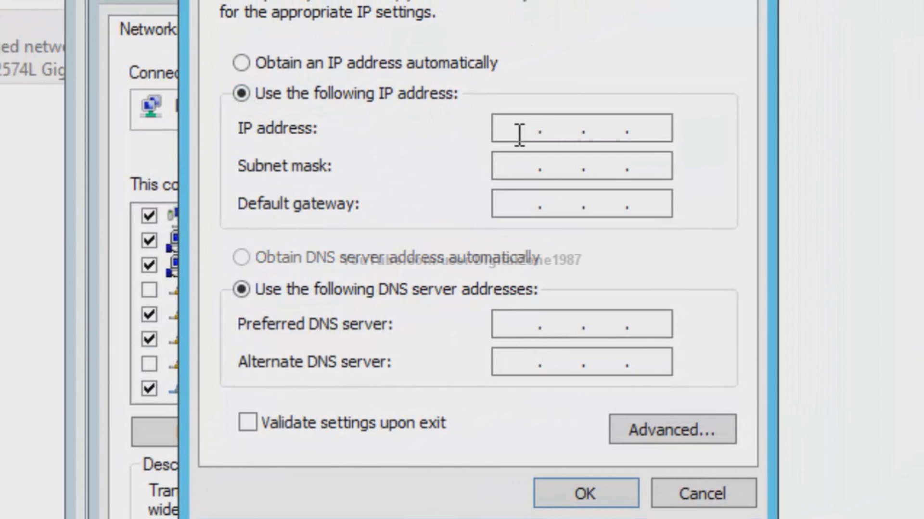
{"action": "left_click", "coordinate": [519, 134]}
{"action": "type", "text": "172"}
{"action": "type", "text": "16"}
{"action": "type", "text": "10"}
{"action": "key", "text": "BackSpace"}
{"action": "key", "text": "BackSpace"}
{"action": "key", "text": "BackSpace"}
{"action": "key", "text": "period"}
{"action": "type", "text": "10"}
{"action": "key", "text": "period"}
{"action": "type", "text": "10"}
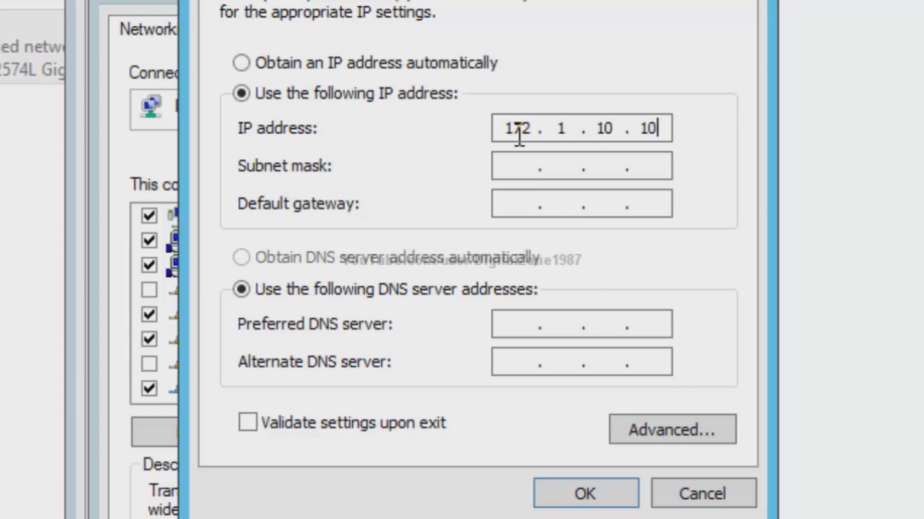
{"action": "key", "text": "BackSpace"}
{"action": "key", "text": "BackSpace"}
{"action": "type", "text": "17"}
{"action": "key", "text": "Left"}
{"action": "key", "text": "Left"}
{"action": "key", "text": "Left"}
{"action": "key", "text": "Left"}
{"action": "key", "text": "Left"}
{"action": "key", "text": "Left"}
{"action": "type", "text": "6"}
- Set the subnet mask to 255.255.255.240
{"action": "key", "text": "Tab"}
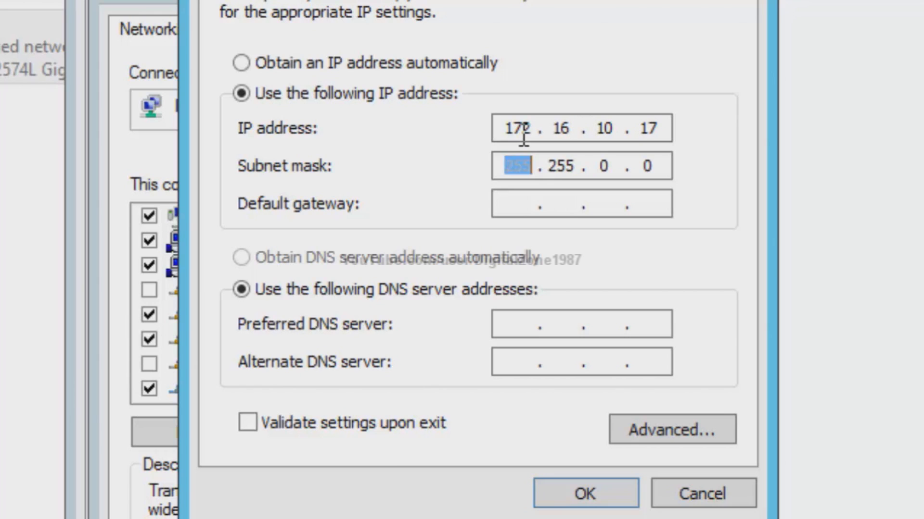
{"action": "key", "text": "Right"}
{"action": "key", "text": "Right"}
{"action": "key", "text": "Right"}
{"action": "key", "text": "Right"}
{"action": "key", "text": "Right"}
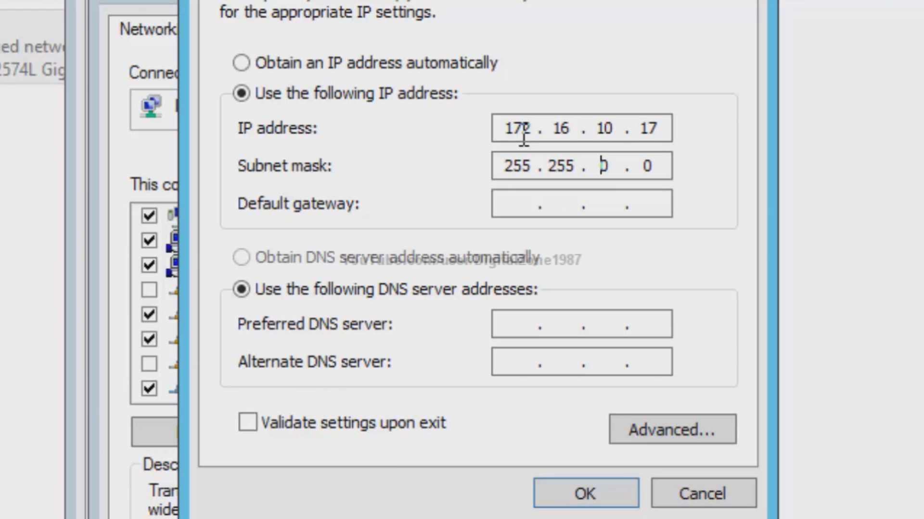
{"action": "key", "text": "Delete"}
{"action": "type", "text": "2555"}
{"action": "key", "text": "BackSpace"}
{"action": "type", "text": "240"}
- Enter gateway 172.16.10.16 and preferred DNS 172.16.10.17, then save the IPv4 settings
{"action": "key", "text": "Tab"}
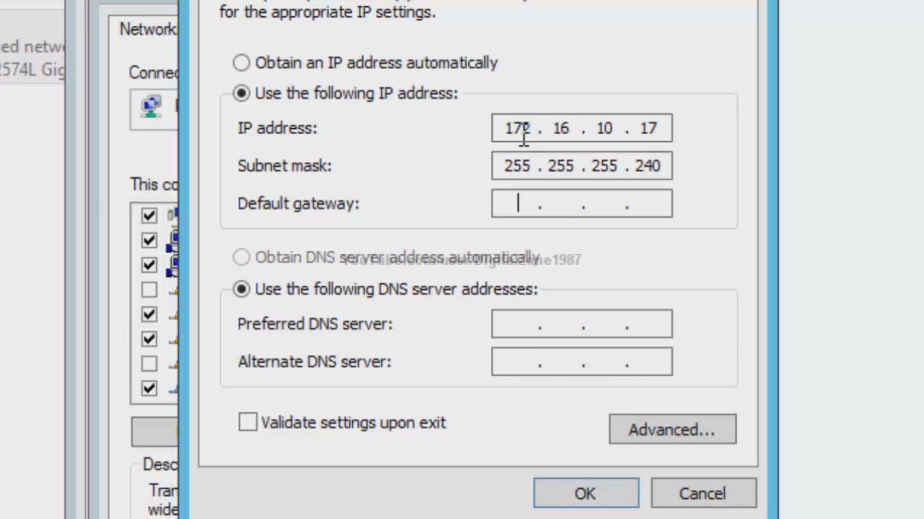
{"action": "type", "text": "172.16.10"}
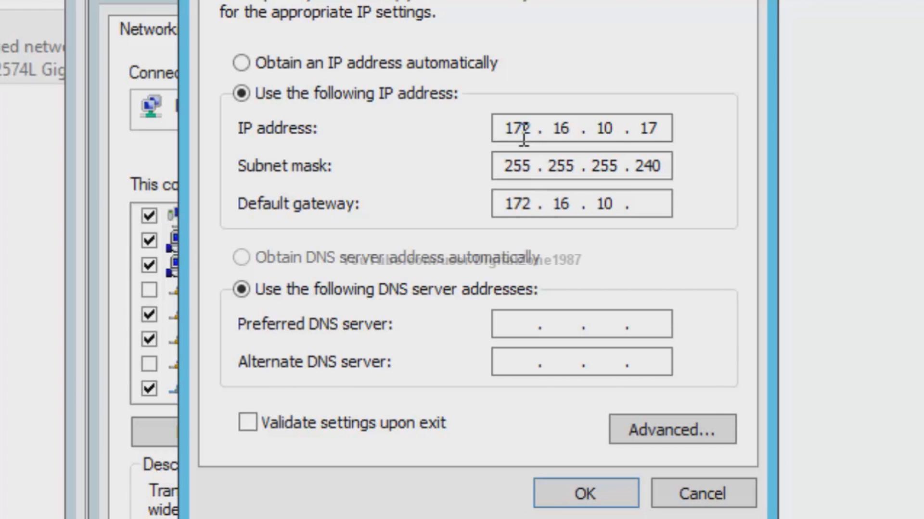
{"action": "type", "text": ".16"}
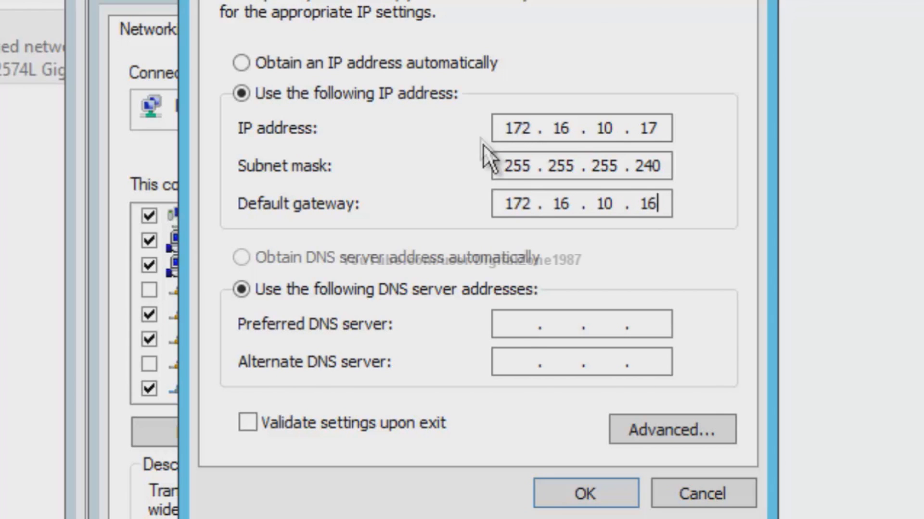
{"action": "key", "text": "Tab"}
{"action": "key", "text": "Tab"}
{"action": "type", "text": "172"}
{"action": "type", "text": "16 . ."}
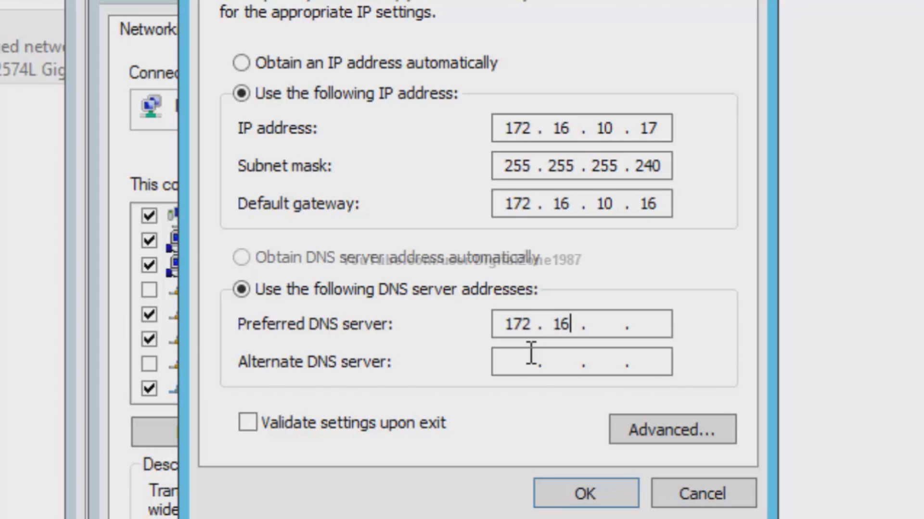
{"action": "type", "text": "19"}
{"action": "key", "text": "BackSpace"}
{"action": "type", "text": "0.17"}
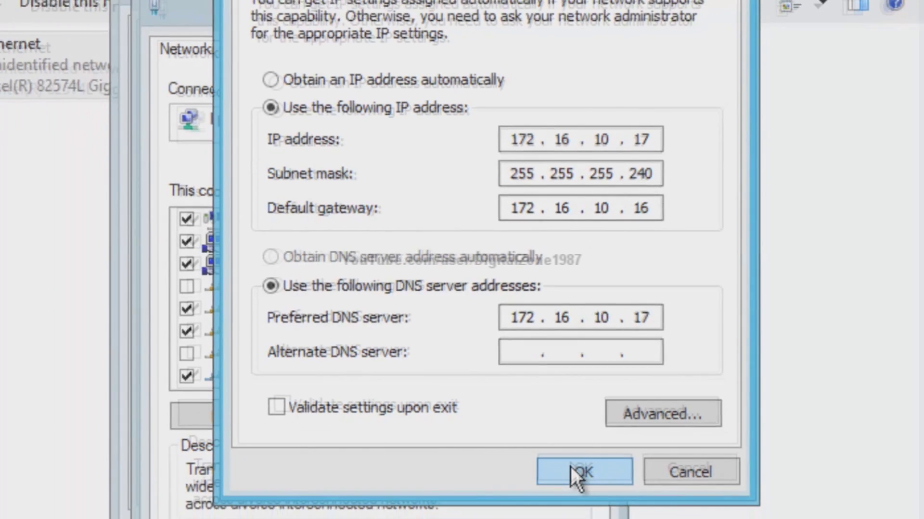
{"action": "left_click", "coordinate": [570, 487]}
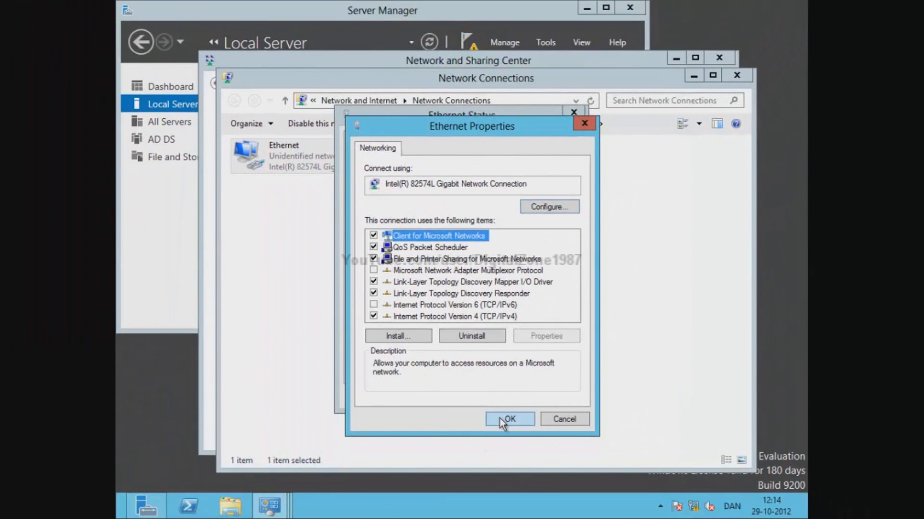
- Apply the adapter settings, close the network windows, and show Server Manager's pending notifications
{"action": "left_click", "coordinate": [500, 421]}
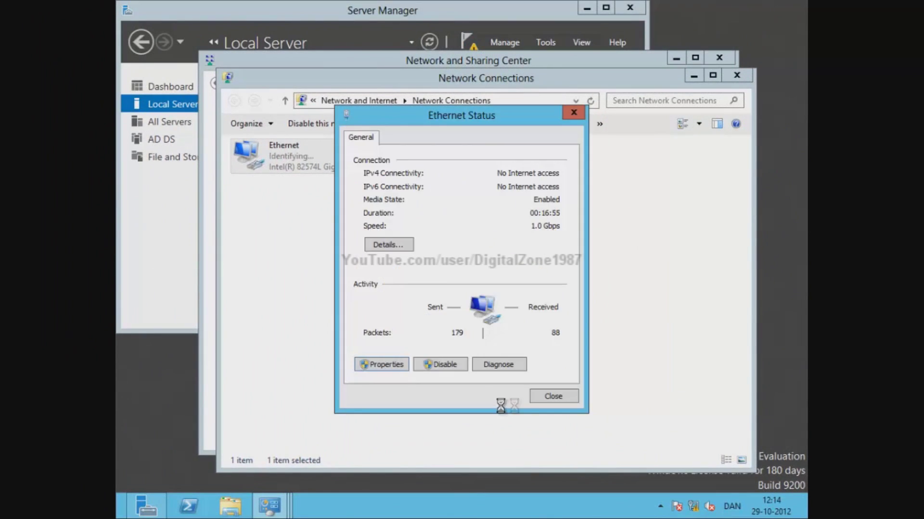
{"action": "left_click", "coordinate": [552, 398]}
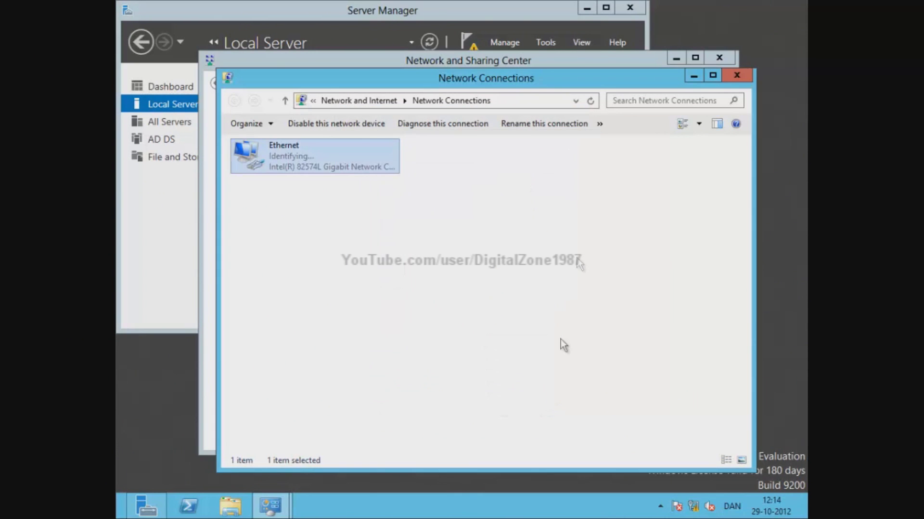
{"action": "left_click", "coordinate": [735, 76]}
{"action": "left_click", "coordinate": [721, 57]}
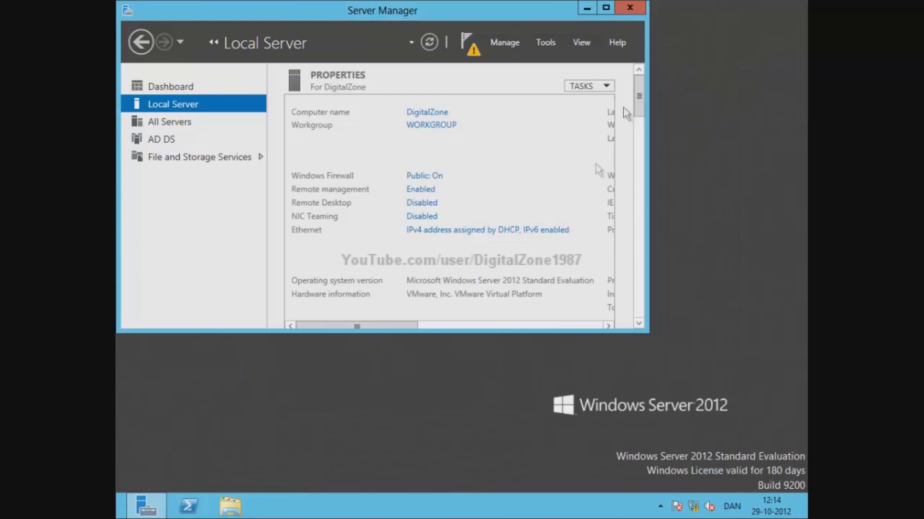
{"action": "left_click", "coordinate": [467, 46]}
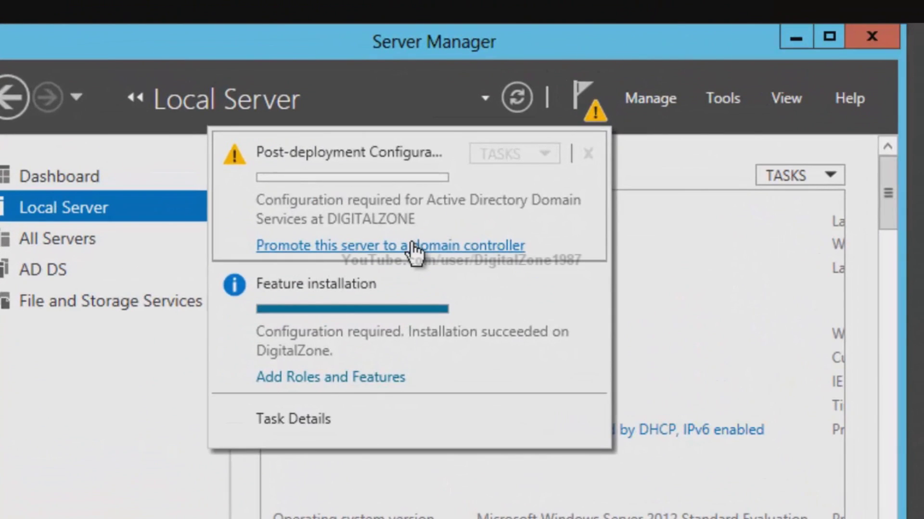
- Begin domain controller promotion with a new forest whose root domain is DigitalZone.dk
{"action": "left_click", "coordinate": [412, 250]}
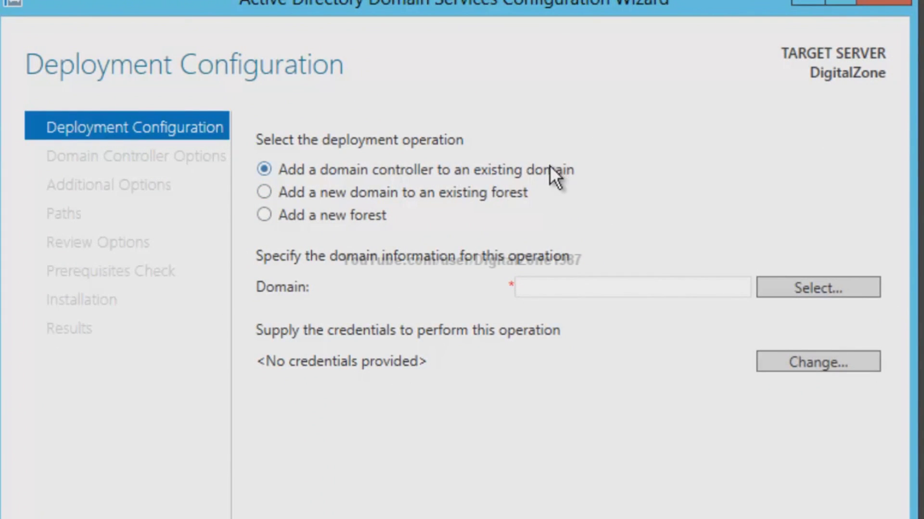
{"action": "left_click", "coordinate": [266, 212]}
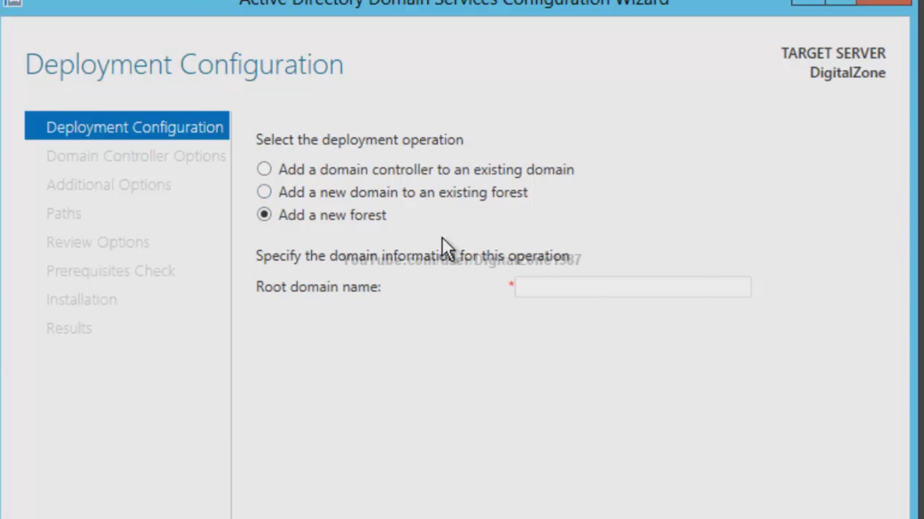
{"action": "left_click", "coordinate": [547, 285]}
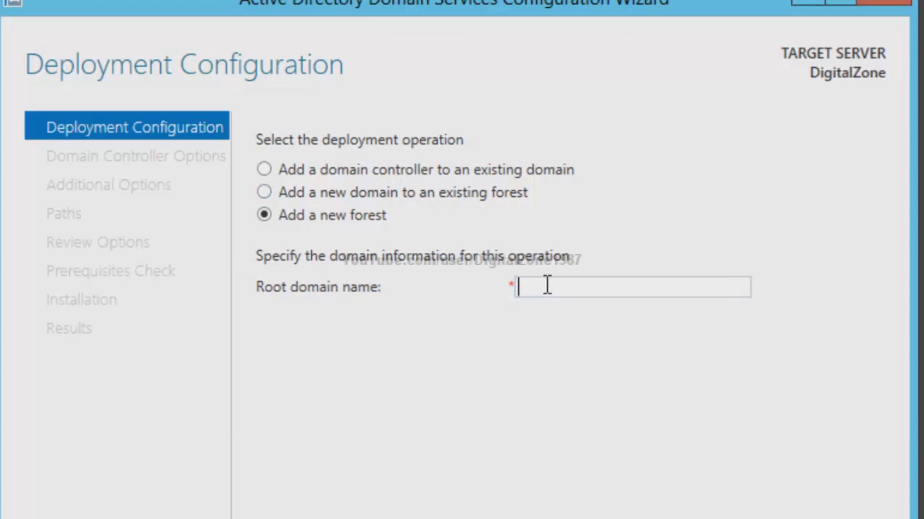
{"action": "type", "text": "DigitalZo"}
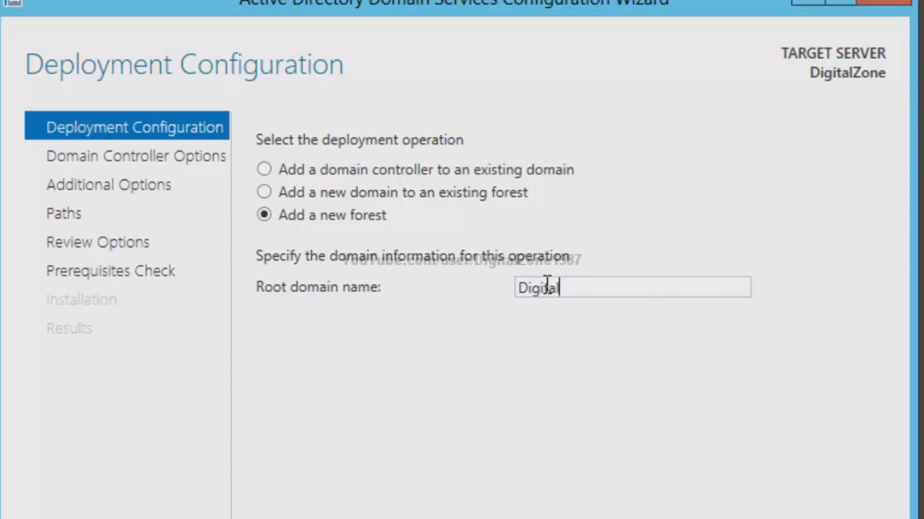
{"action": "type", "text": "ne.dk"}
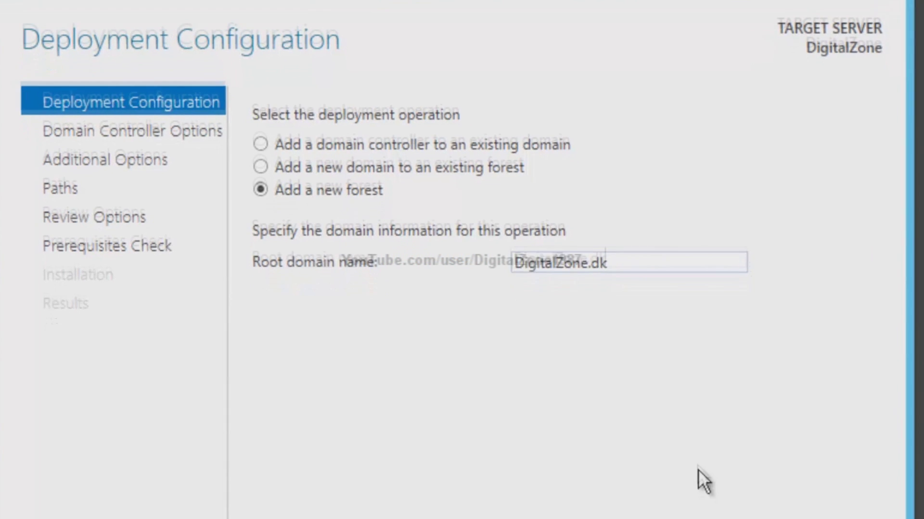
{"action": "left_click", "coordinate": [620, 479]}
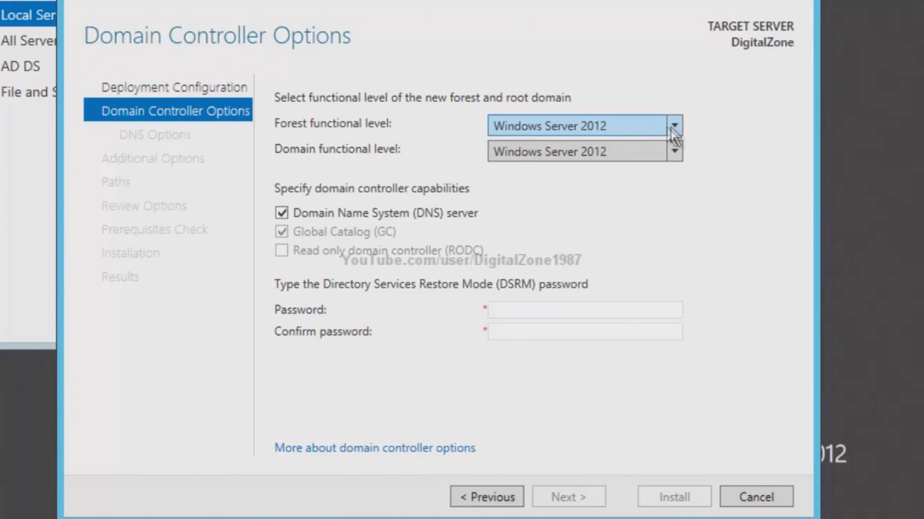
- Keep Windows Server 2012 as both the forest and domain functional level
{"action": "left_click", "coordinate": [656, 126]}
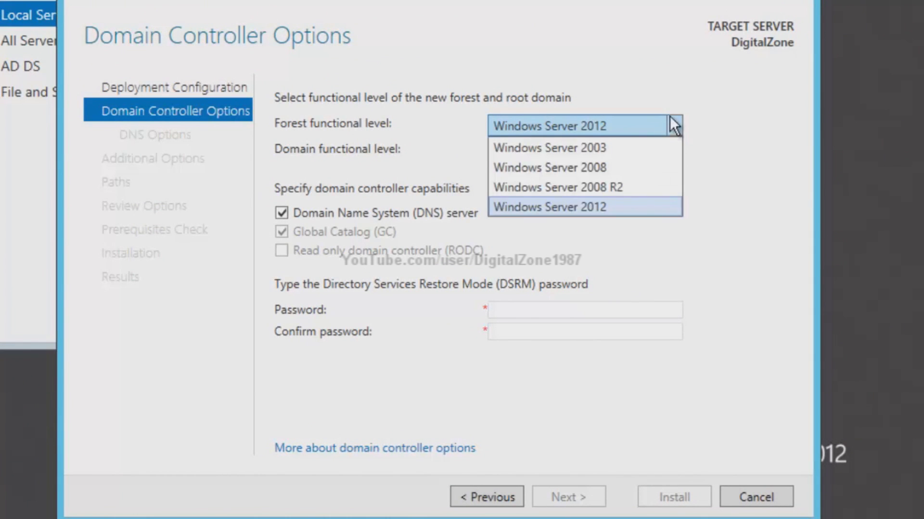
{"action": "left_click", "coordinate": [670, 126]}
{"action": "left_click", "coordinate": [668, 151]}
{"action": "left_click", "coordinate": [659, 172]}
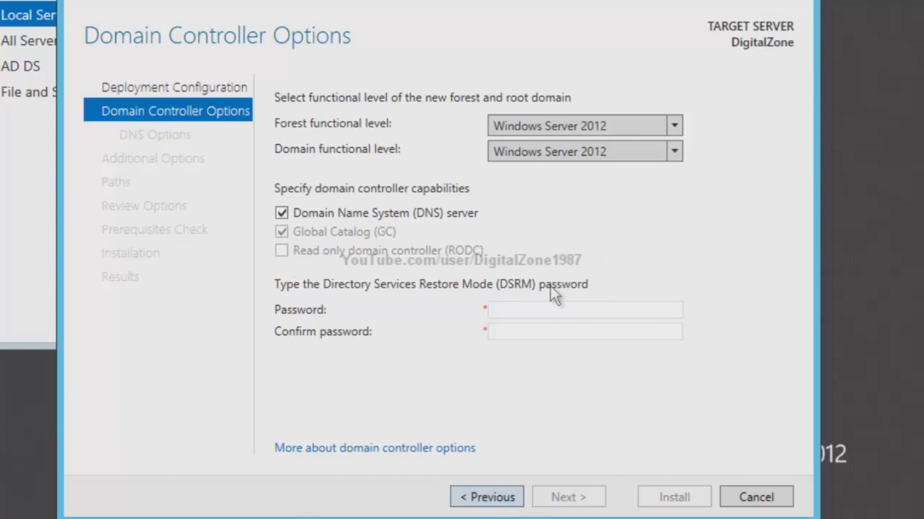
- Enter and confirm the Directory Services Restore Mode password
{"action": "left_click", "coordinate": [530, 304]}
{"action": "type", "text": "Password123"}
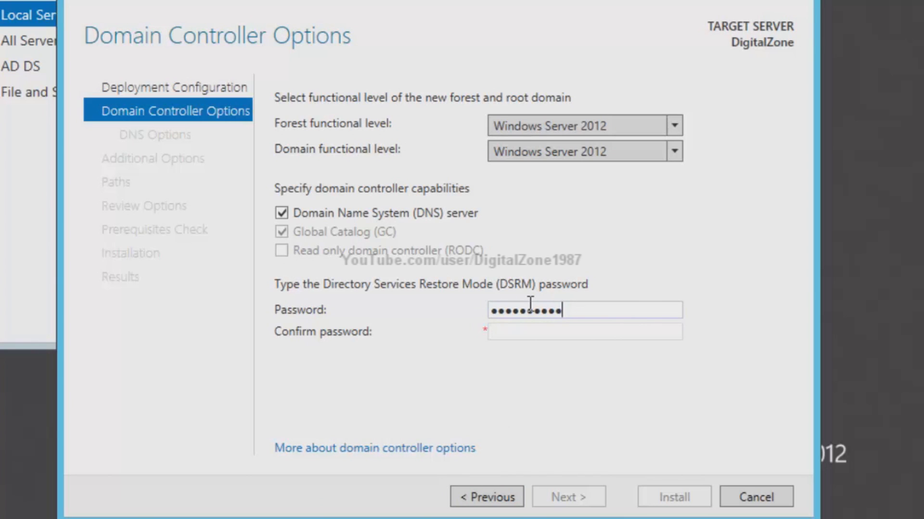
{"action": "type", "text": "!"}
{"action": "key", "text": "Tab"}
{"action": "type", "text": "Password123"}
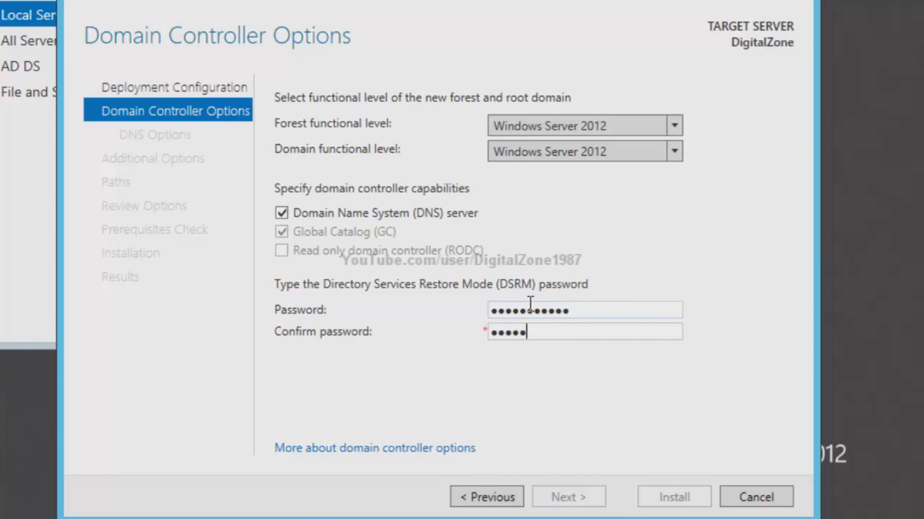
{"action": "type", "text": "!"}
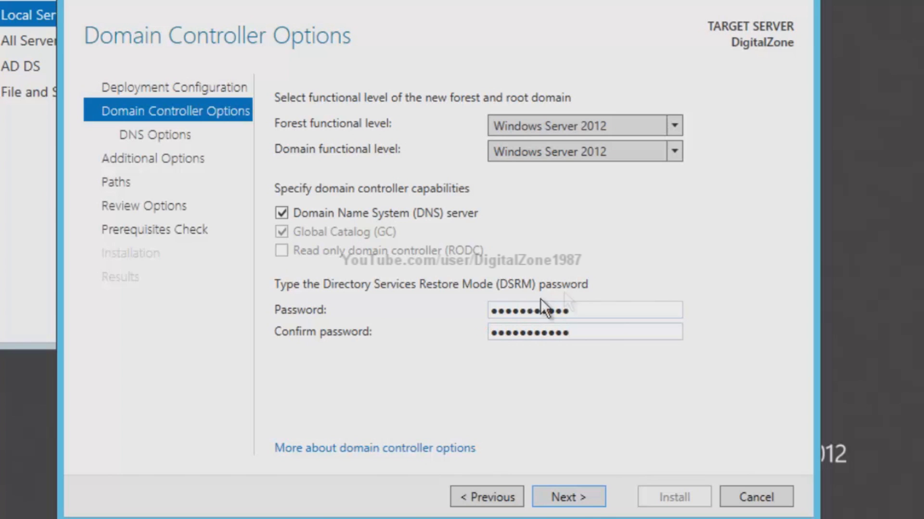
{"action": "left_click", "coordinate": [587, 499]}
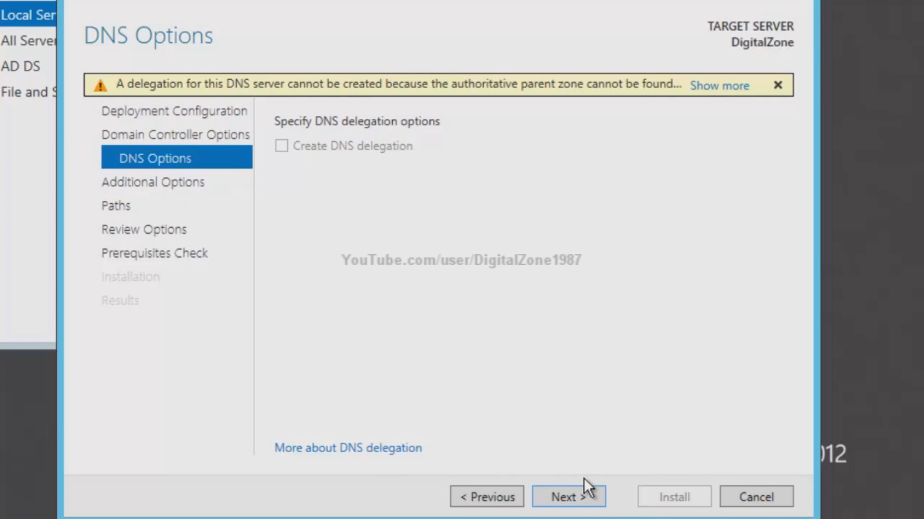
- Accept DNS options, NetBIOS name DIGITALZONE0 and default folders, then install after prerequisites pass
{"action": "left_click", "coordinate": [584, 498]}
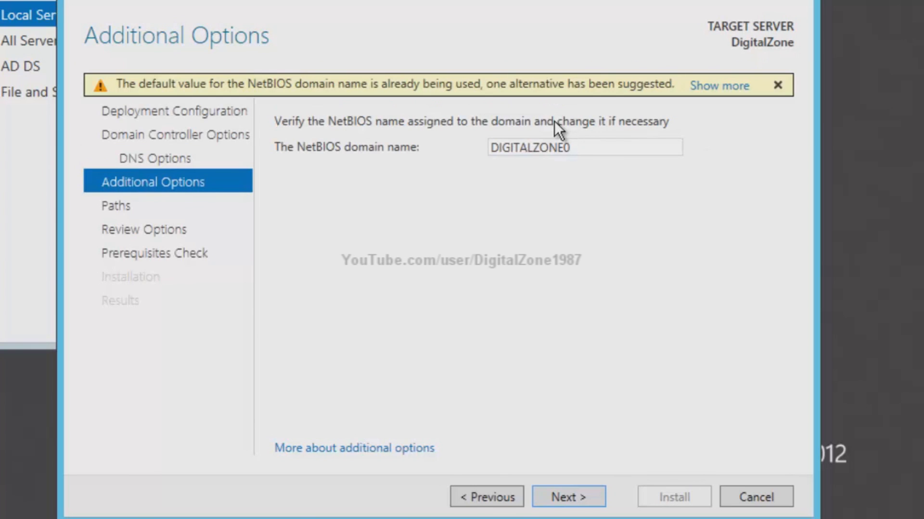
{"action": "left_click", "coordinate": [573, 500]}
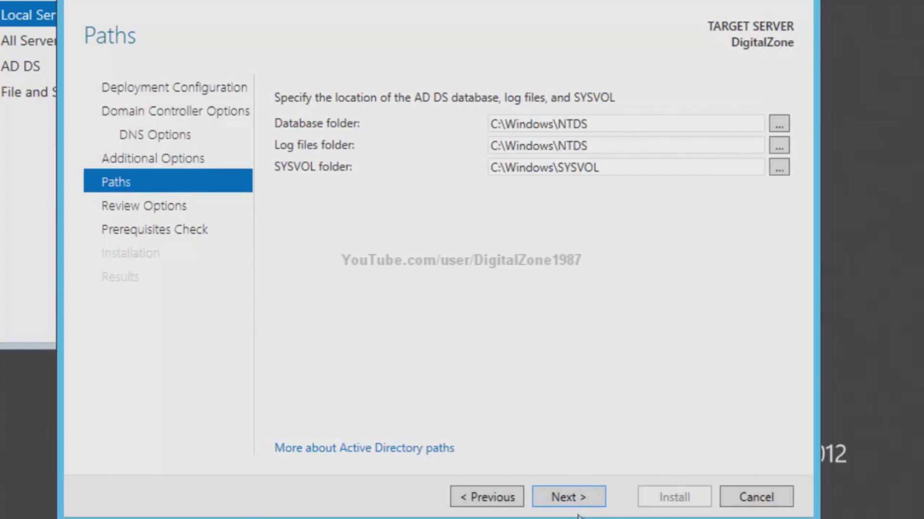
{"action": "left_click", "coordinate": [576, 506]}
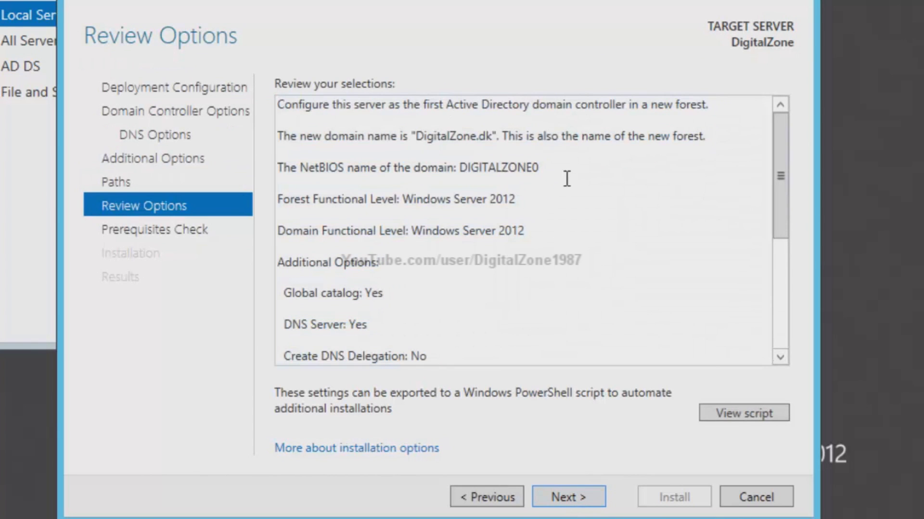
{"action": "left_click", "coordinate": [593, 492]}
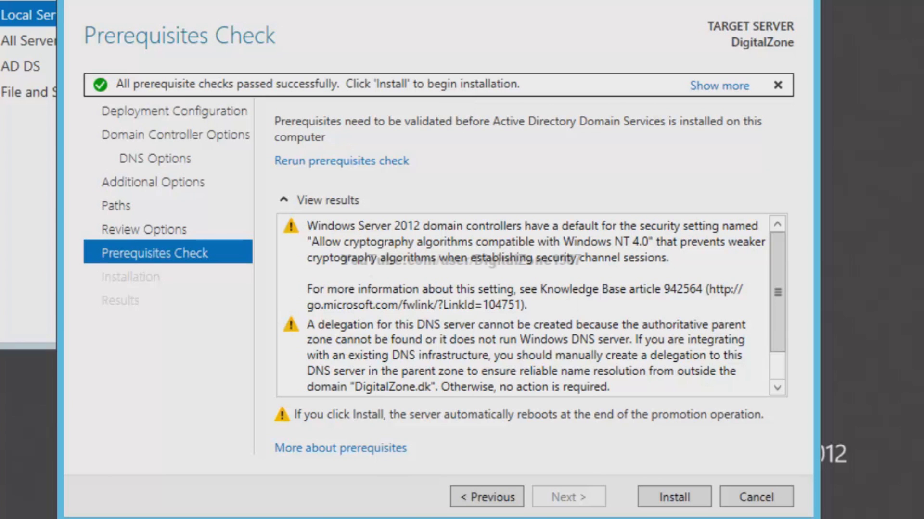
{"action": "left_click_drag", "start_coordinate": [781, 244], "coordinate": [785, 207]}
{"action": "left_click", "coordinate": [669, 496]}
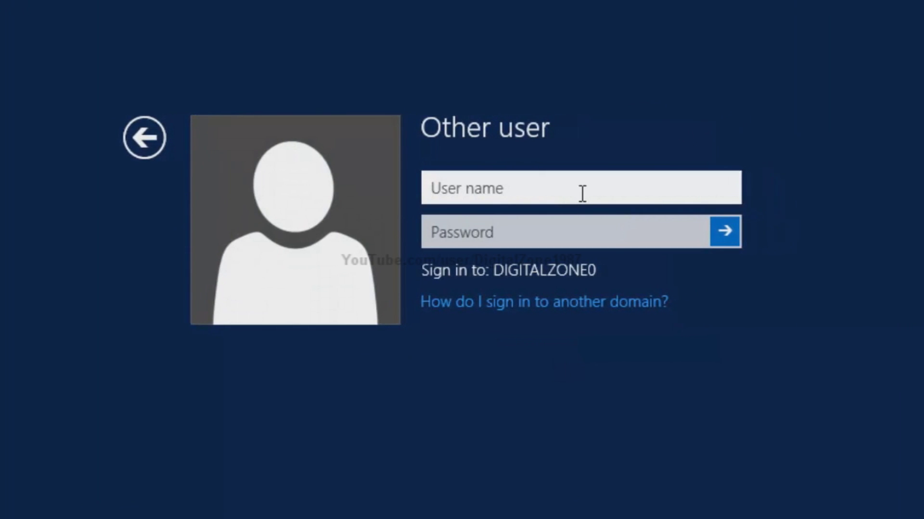
- Sign in as digitalzone.dk\administrator with the domain administrator password
{"action": "type", "text": "digital"}
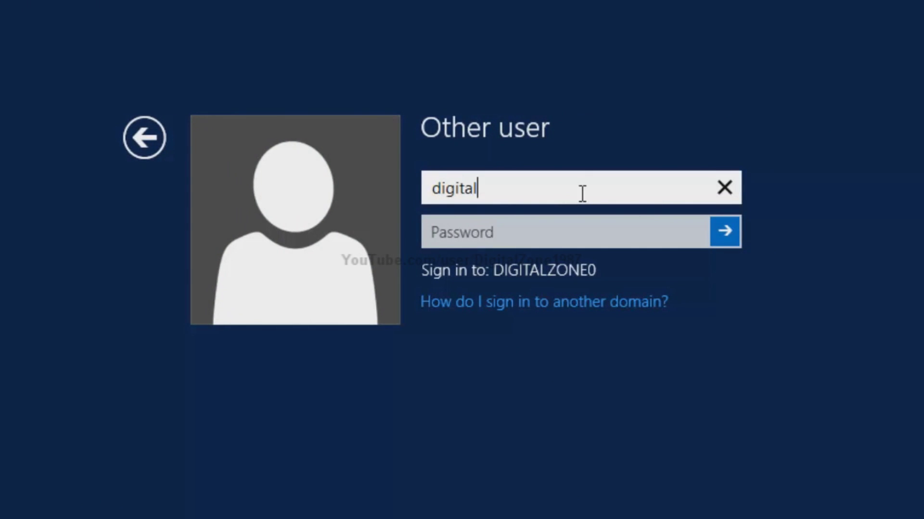
{"action": "type", "text": "zone.dk\\"}
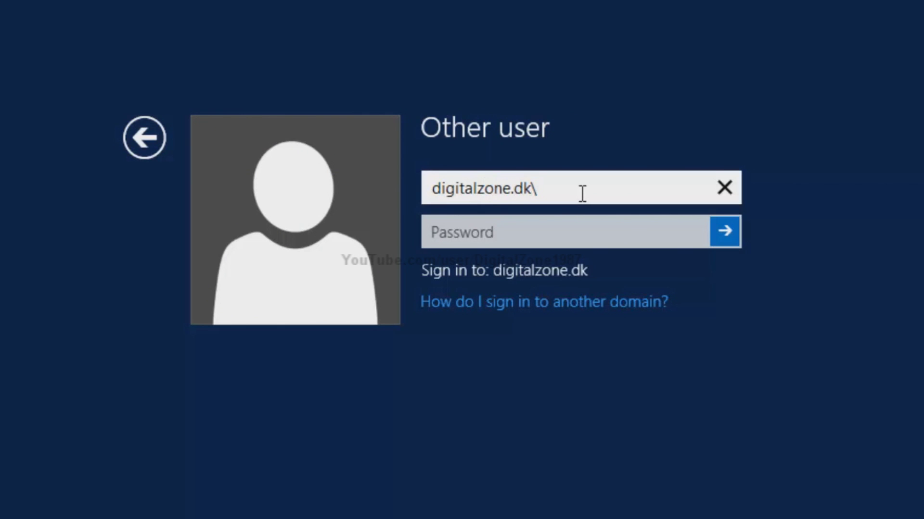
{"action": "type", "text": "administrator"}
{"action": "key", "text": "Tab"}
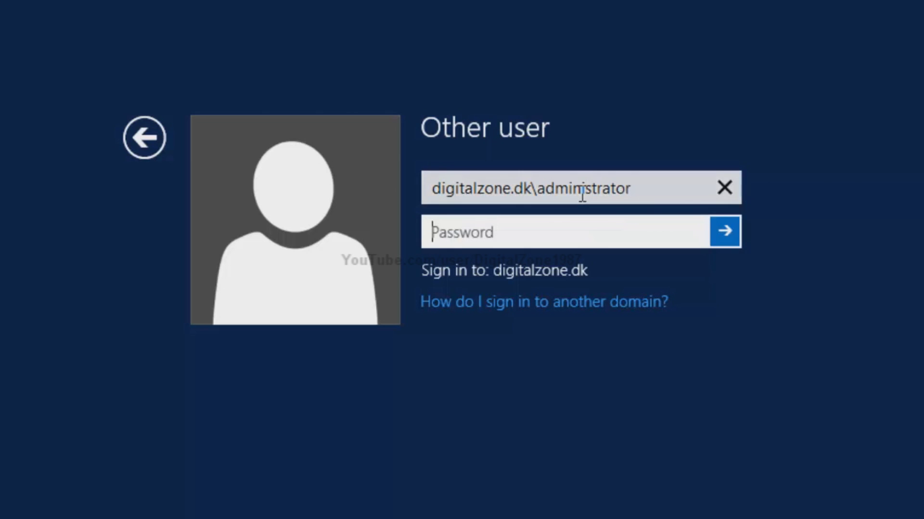
{"action": "type", "text": "************"}
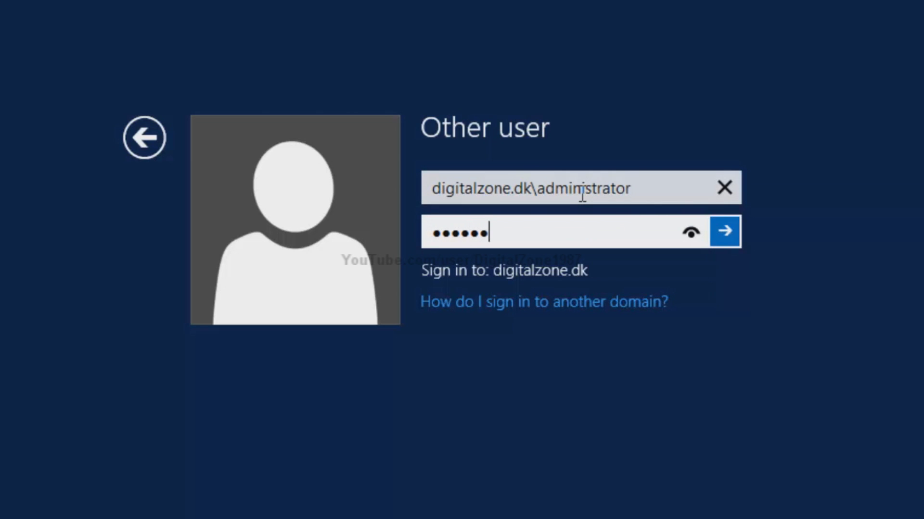
{"action": "key", "text": "Return"}
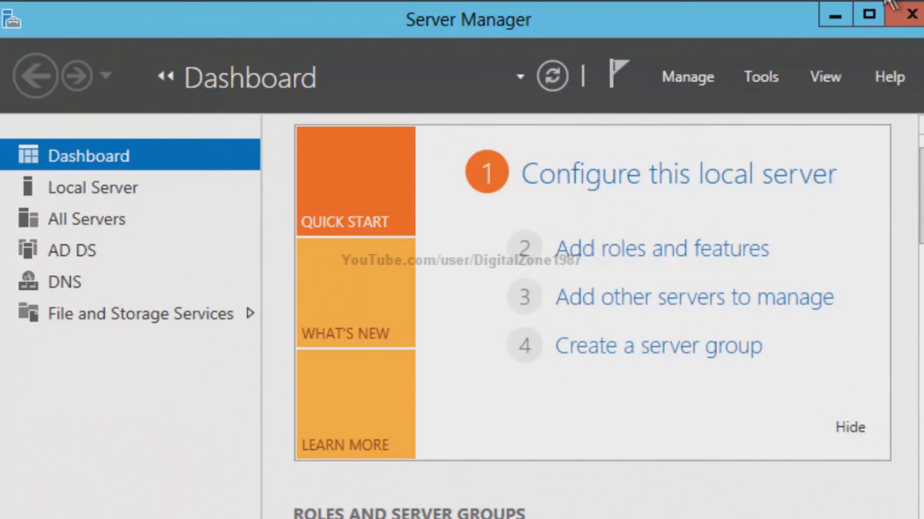
- Start Add Roles and Features and select the DHCP Server role with its management tools
{"action": "left_click", "coordinate": [685, 76]}
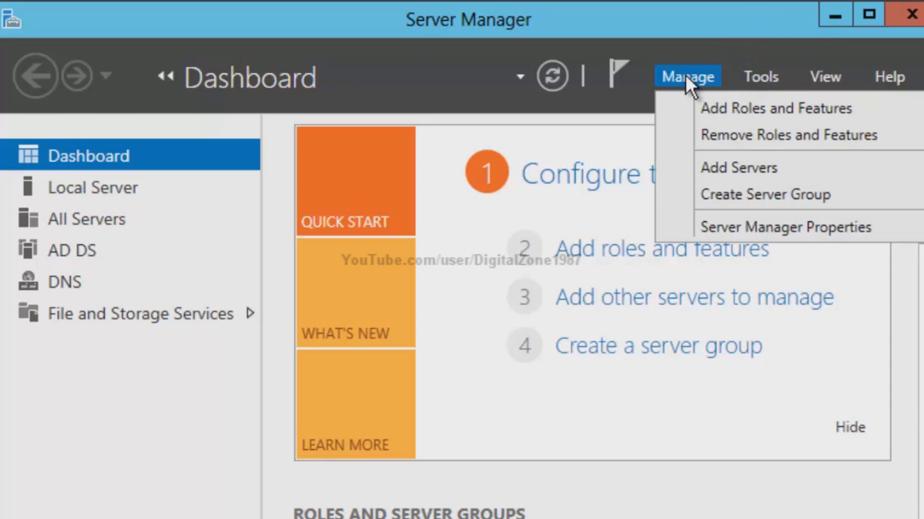
{"action": "left_click", "coordinate": [708, 109]}
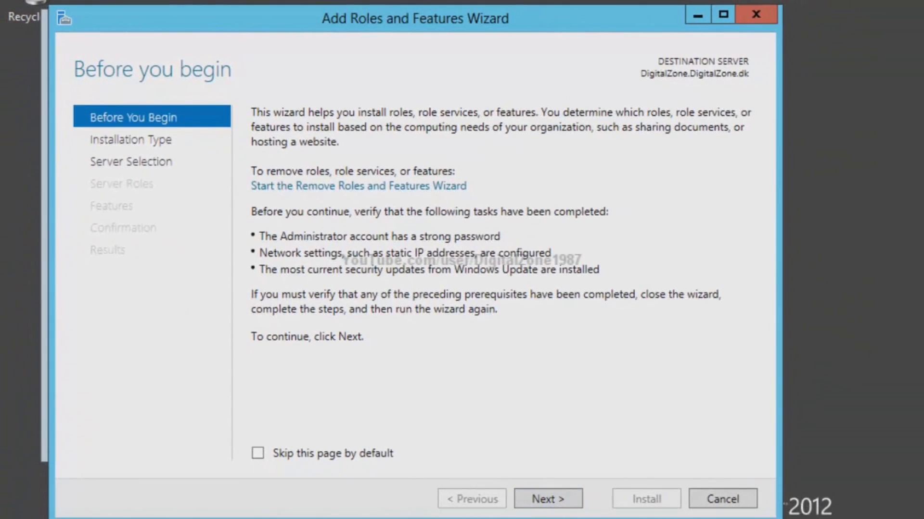
{"action": "key", "text": "Return"}
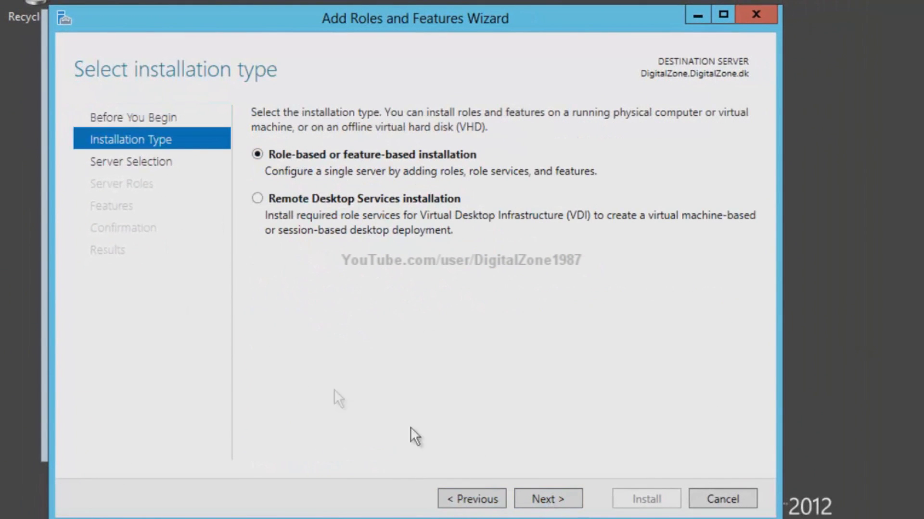
{"action": "left_click", "coordinate": [557, 503]}
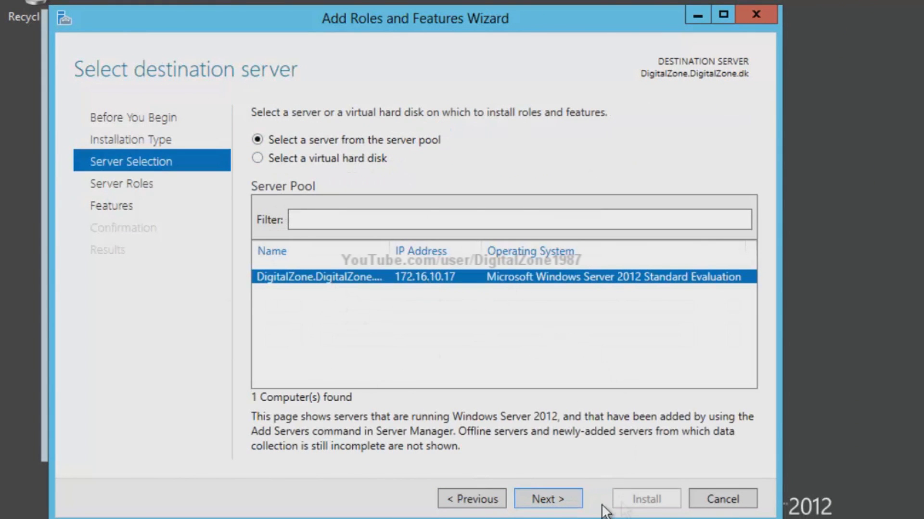
{"action": "left_click", "coordinate": [572, 506]}
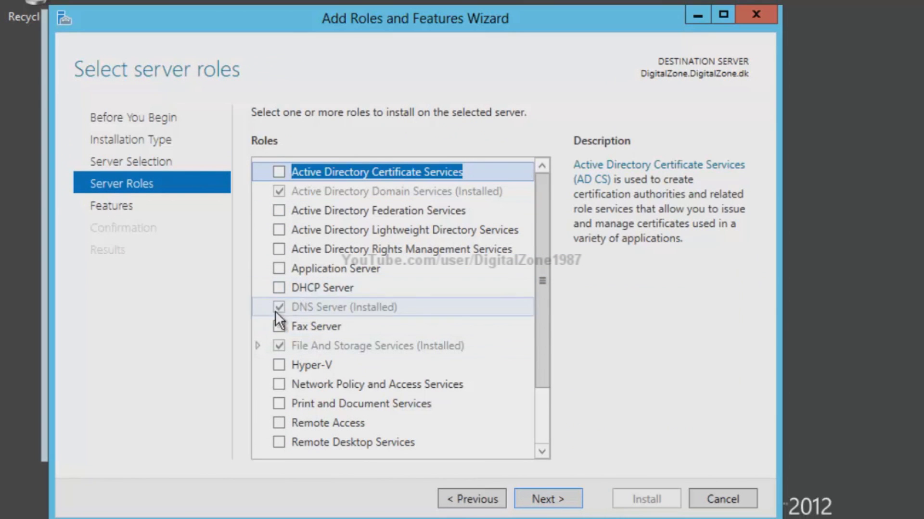
{"action": "left_click", "coordinate": [279, 288]}
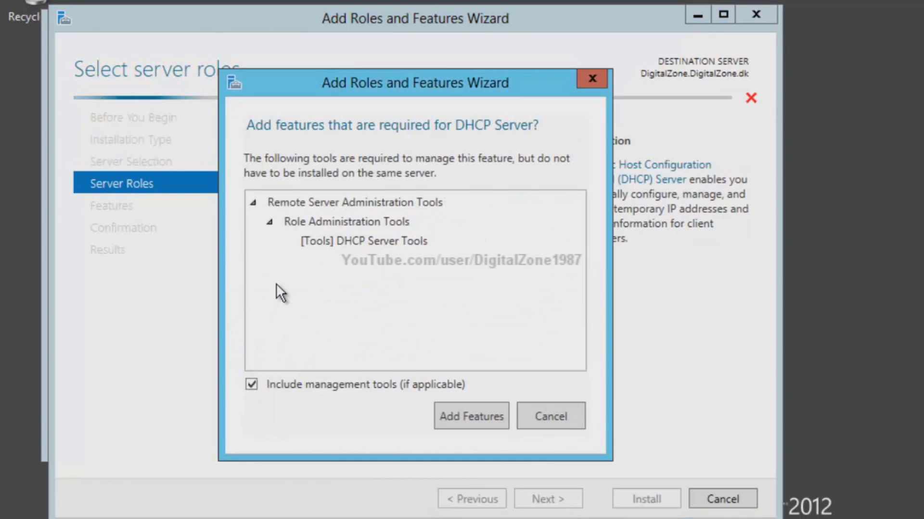
{"action": "left_click", "coordinate": [459, 420]}
- Continue past the features and DHCP pages, install the role, and close the wizard
{"action": "left_click", "coordinate": [548, 500]}
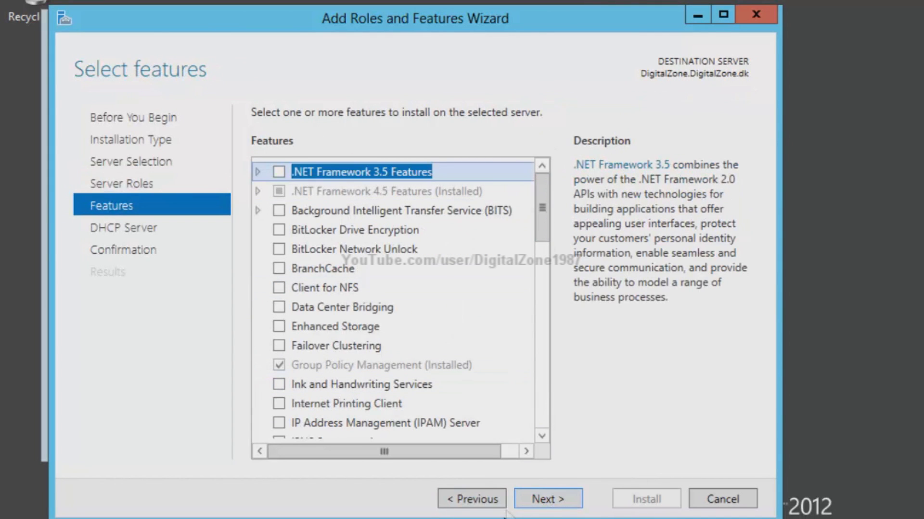
{"action": "left_click", "coordinate": [550, 500]}
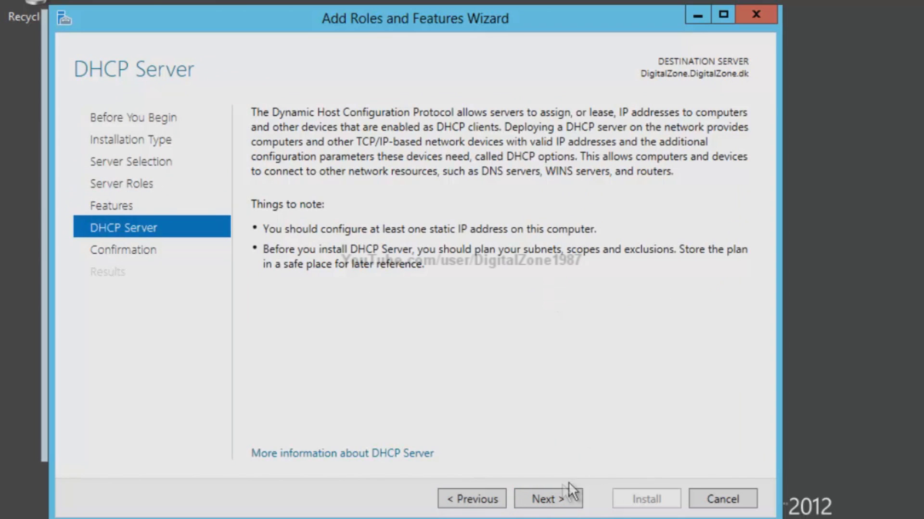
{"action": "left_click", "coordinate": [555, 493]}
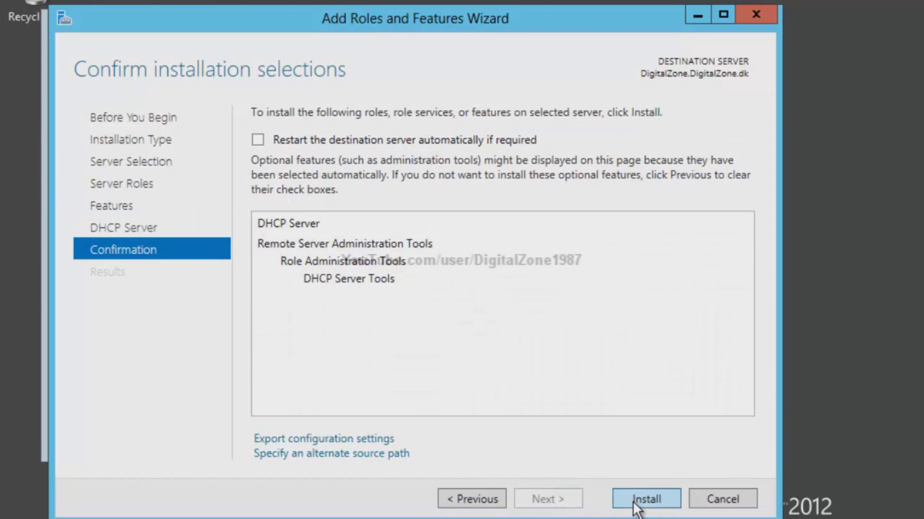
{"action": "left_click", "coordinate": [634, 503]}
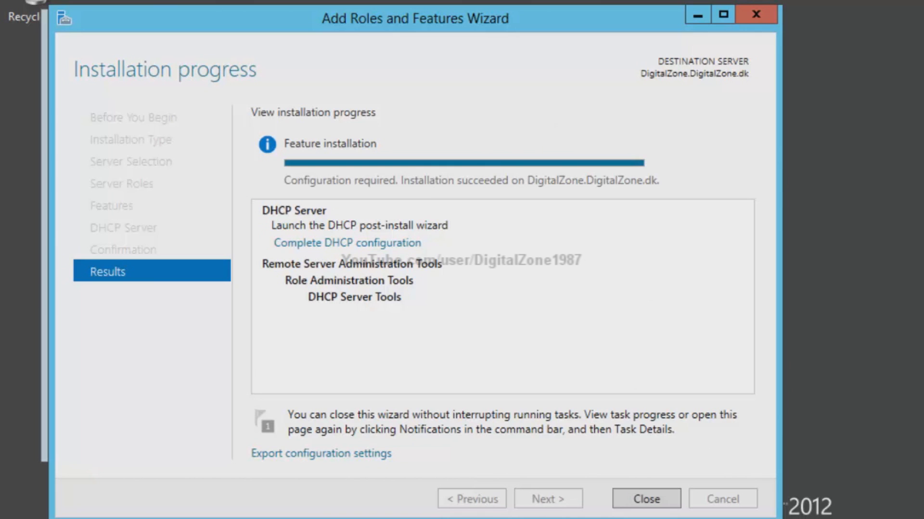
{"action": "left_click", "coordinate": [647, 503]}
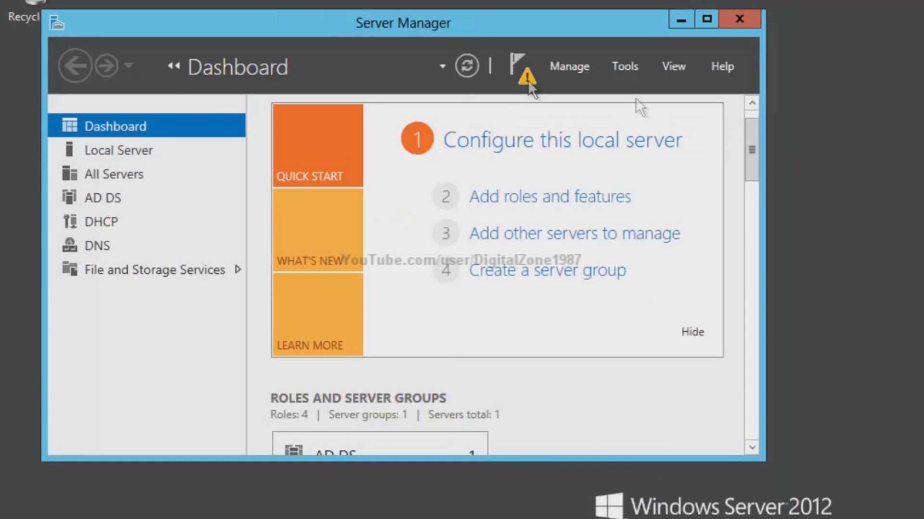
- Launch the DHCP console from the Start screen
{"action": "left_click", "coordinate": [120, 151]}
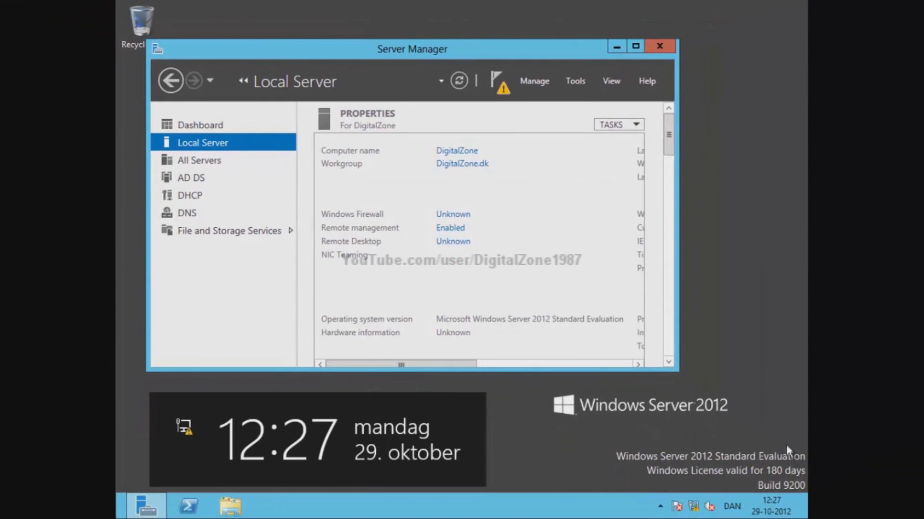
{"action": "mouse_move", "coordinate": [785, 447]}
{"action": "left_click", "coordinate": [792, 261]}
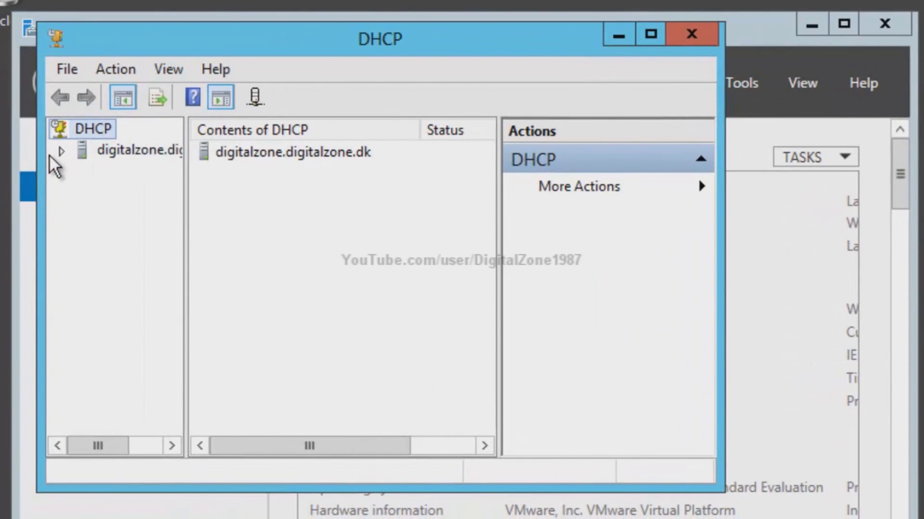
- Expand the digitalzone.dk server's IPv4 node and start the New Scope Wizard
{"action": "left_click", "coordinate": [61, 152]}
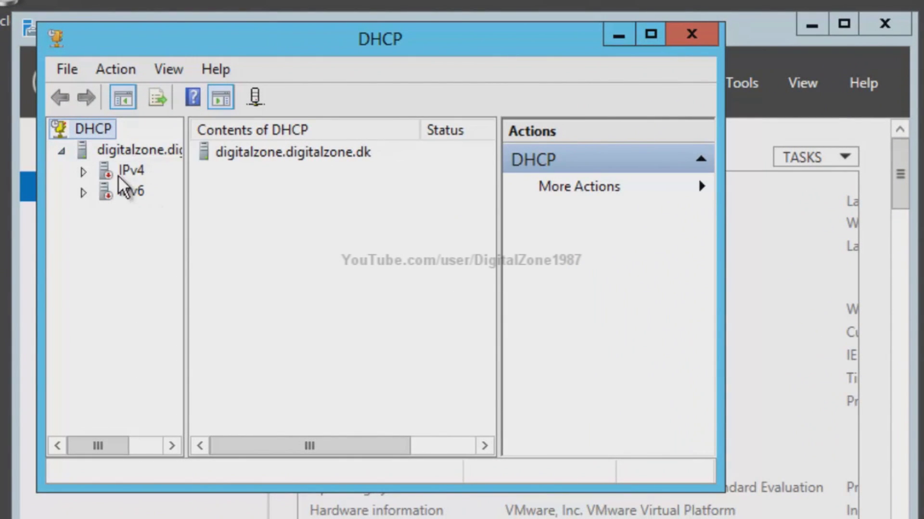
{"action": "left_click", "coordinate": [126, 171]}
{"action": "double_click", "coordinate": [101, 176]}
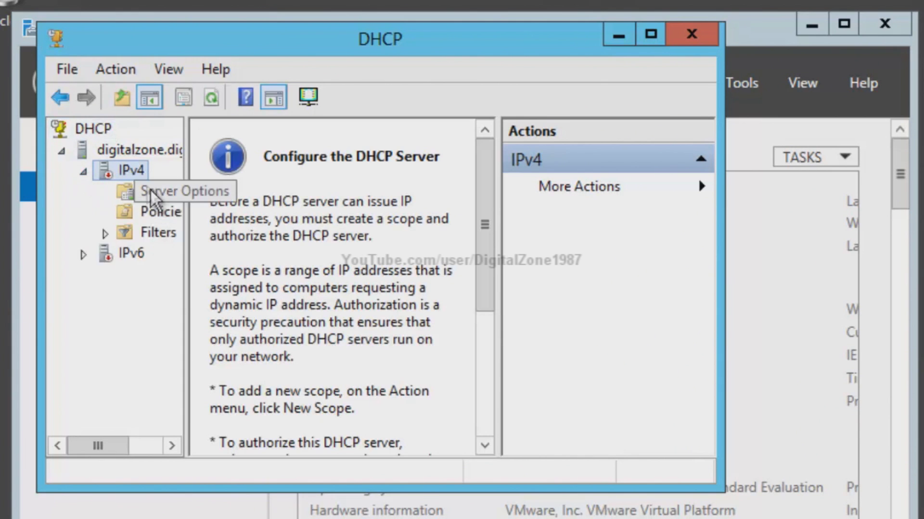
{"action": "right_click", "coordinate": [130, 171]}
{"action": "left_click", "coordinate": [179, 216]}
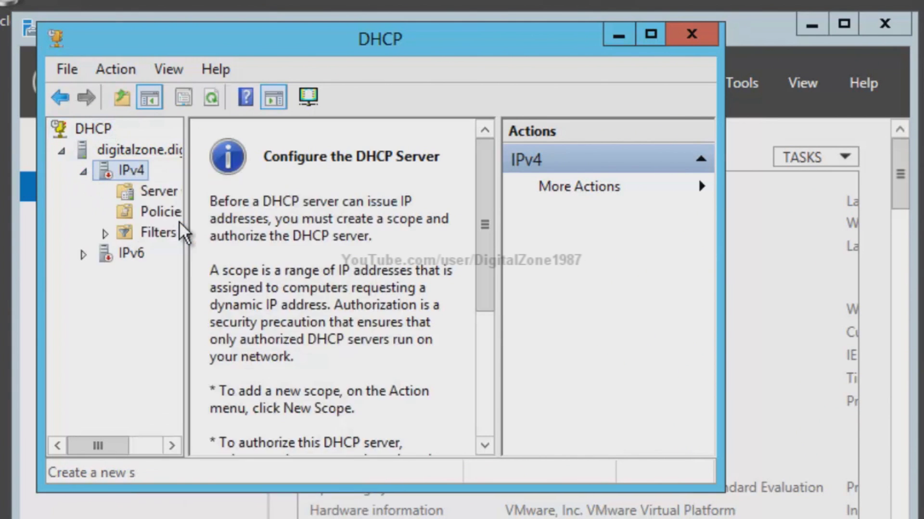
{"action": "left_click", "coordinate": [536, 473]}
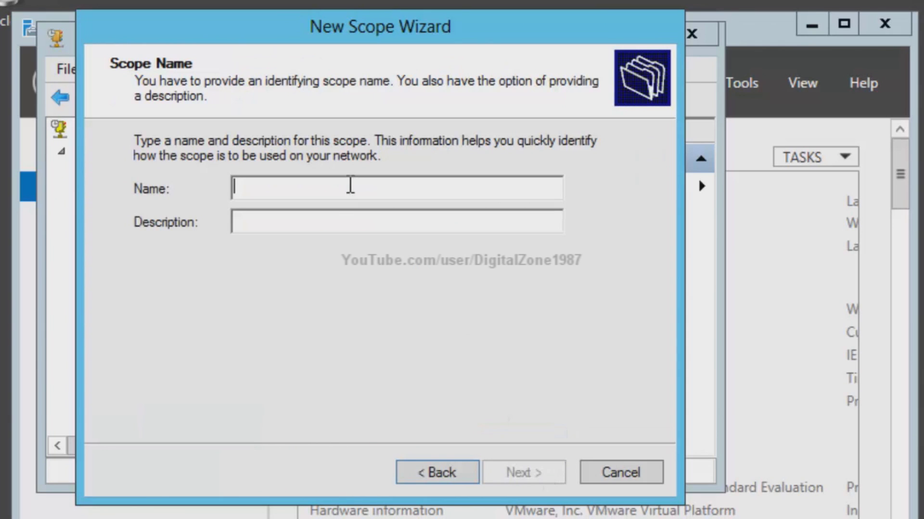
- Name the scope 'Digital' with the description 'World'
{"action": "type", "text": "Digital"}
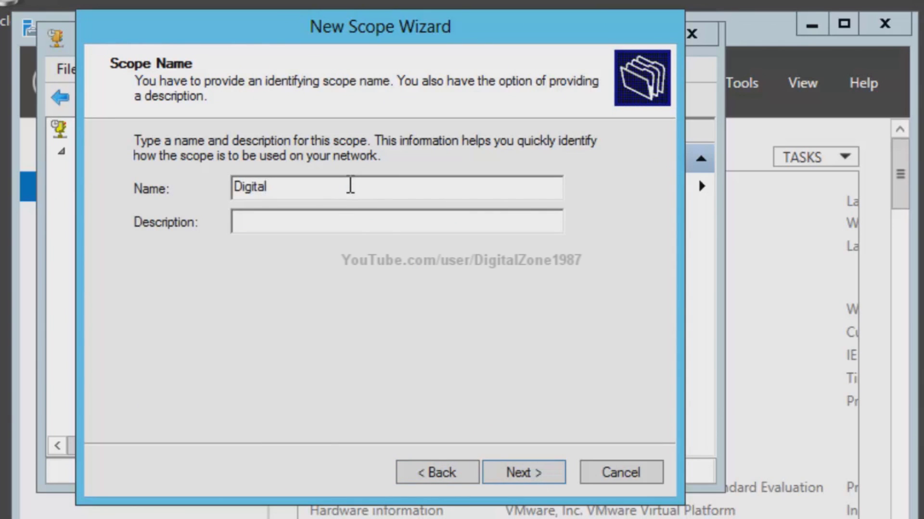
{"action": "key", "text": "Tab"}
{"action": "type", "text": "World"}
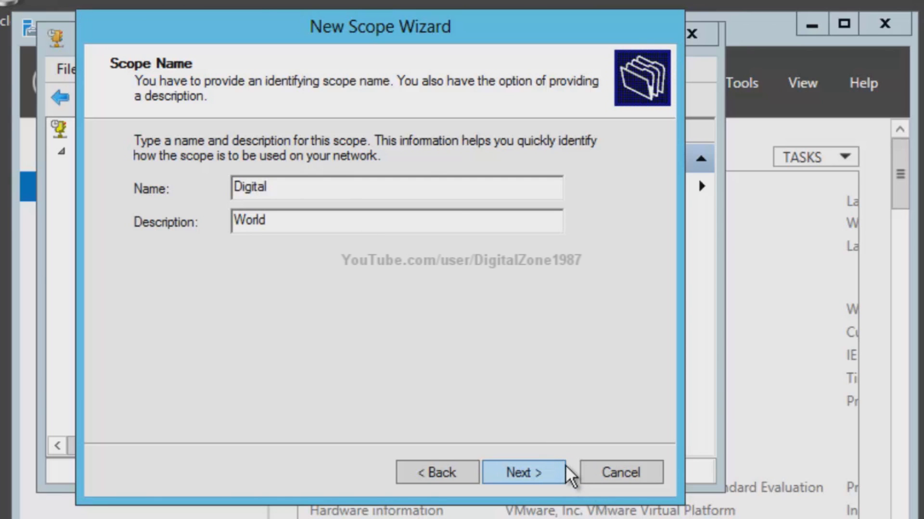
{"action": "left_click", "coordinate": [544, 475]}
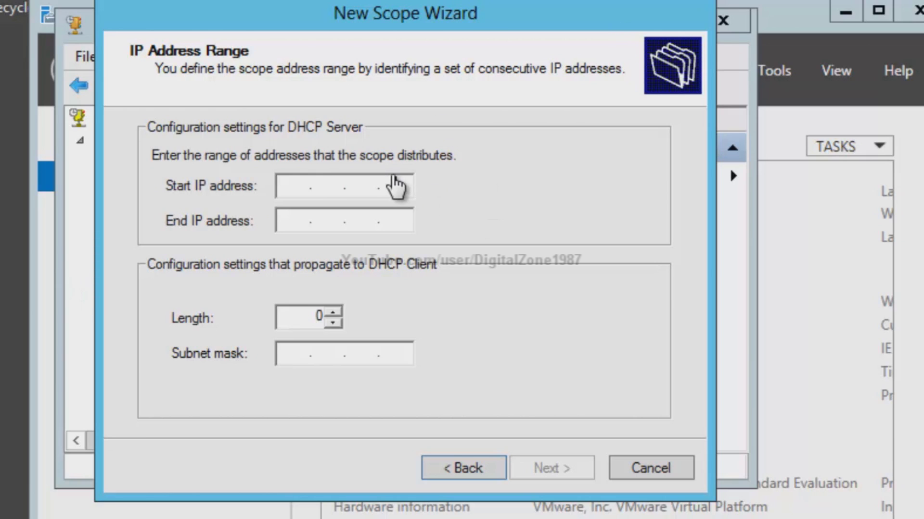
- Define the address range 172.16.10.18–172.16.10.30 with subnet mask 255.255.255.240
{"action": "type", "text": "17"}
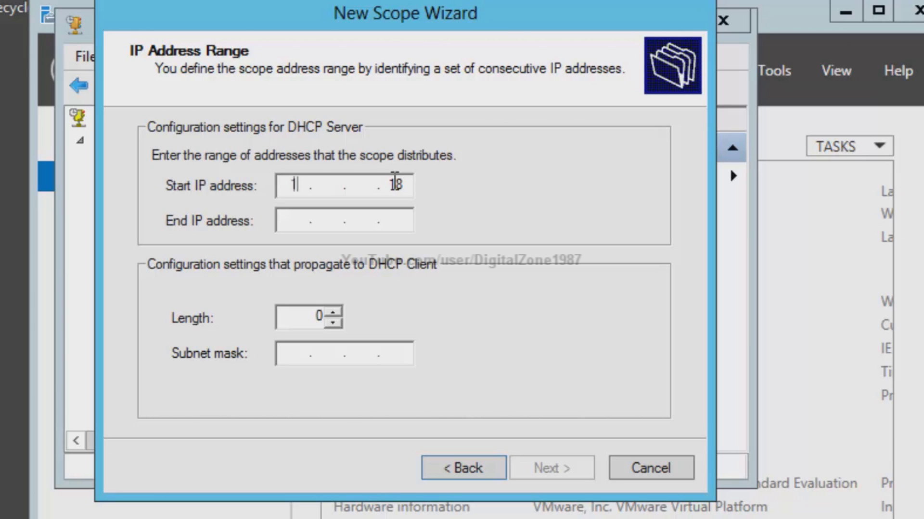
{"action": "type", "text": "72"}
{"action": "key", "text": "Tab"}
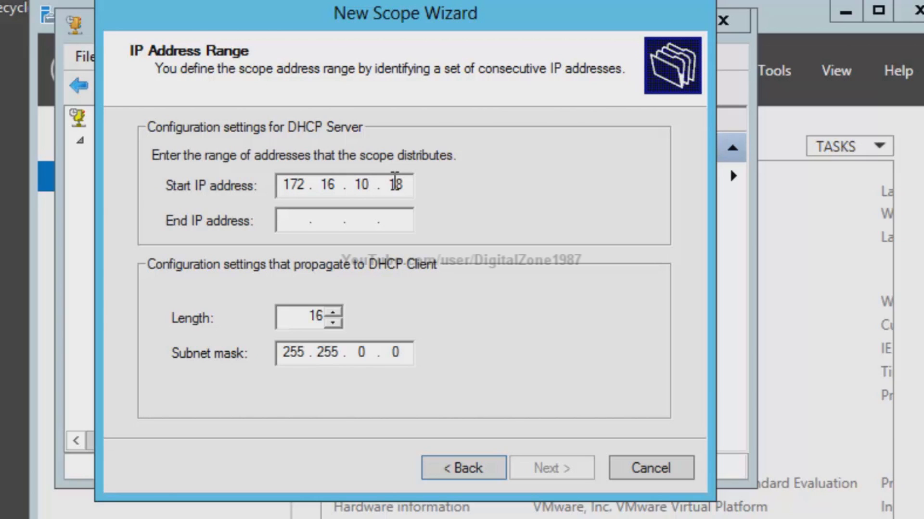
{"action": "type", "text": "1"}
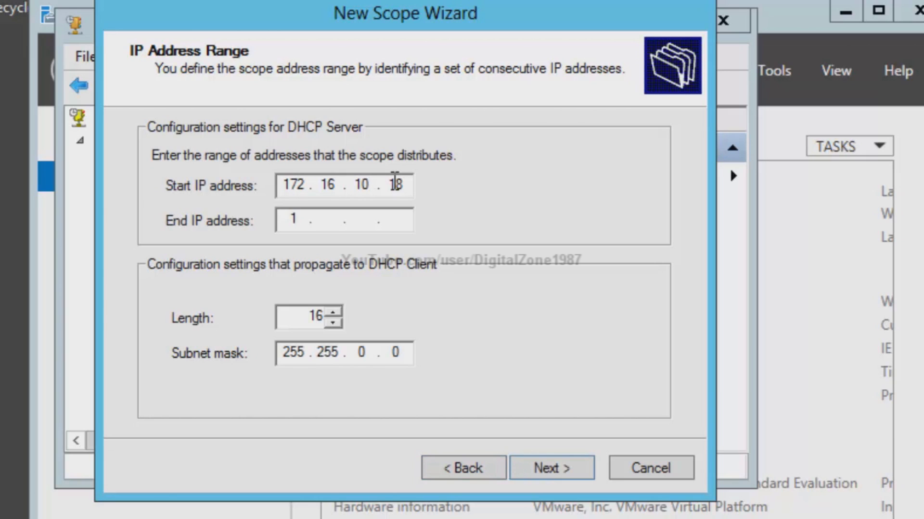
{"action": "type", "text": "72.16.10.30"}
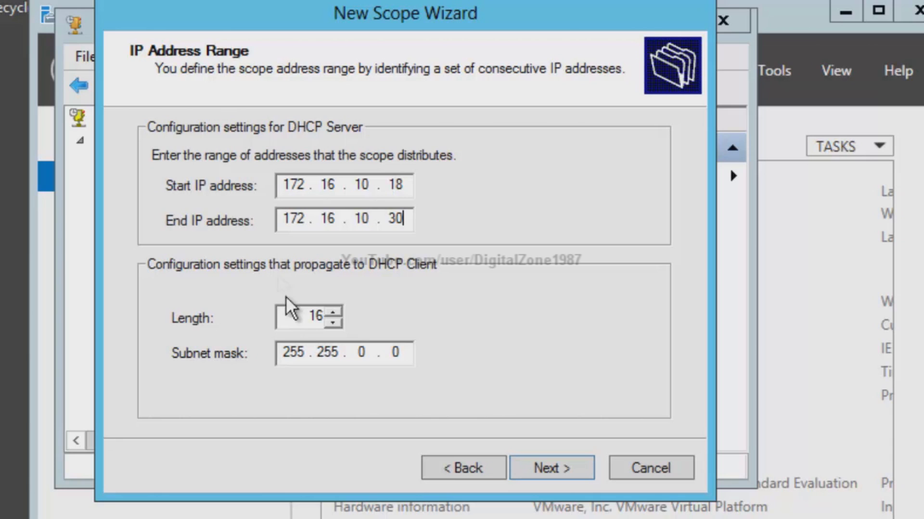
{"action": "left_click", "coordinate": [354, 356]}
{"action": "type", "text": "2"}
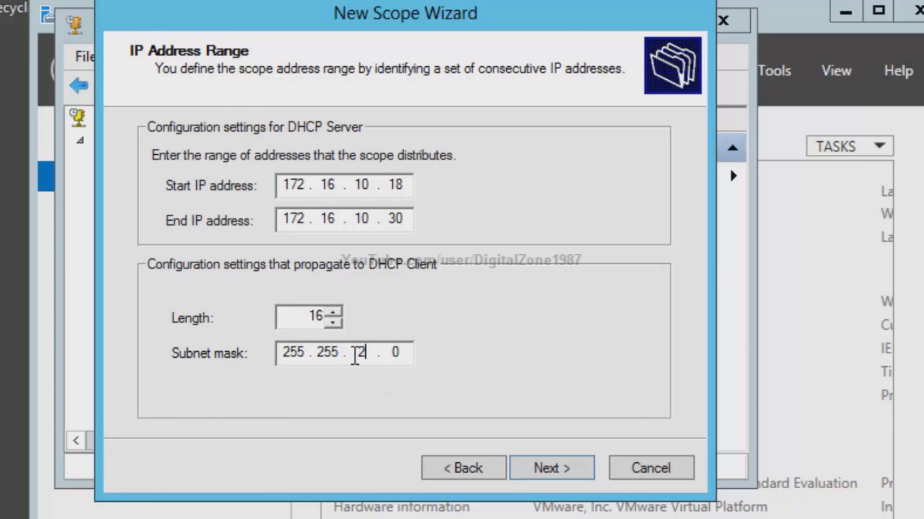
{"action": "type", "text": "55 . "}
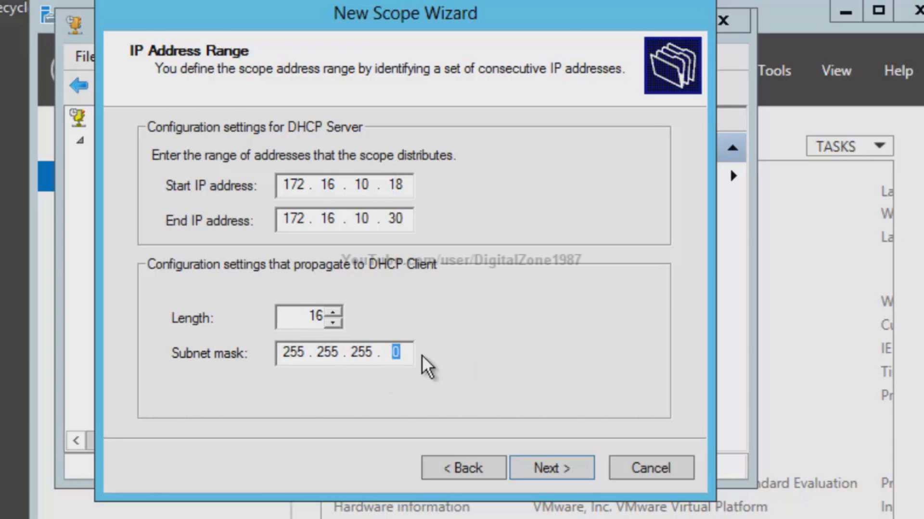
{"action": "type", "text": "240"}
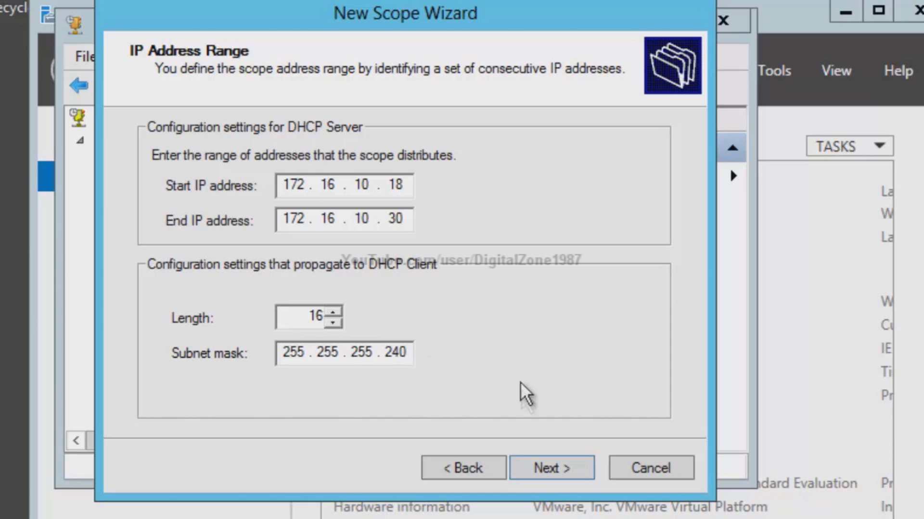
{"action": "left_click", "coordinate": [557, 473]}
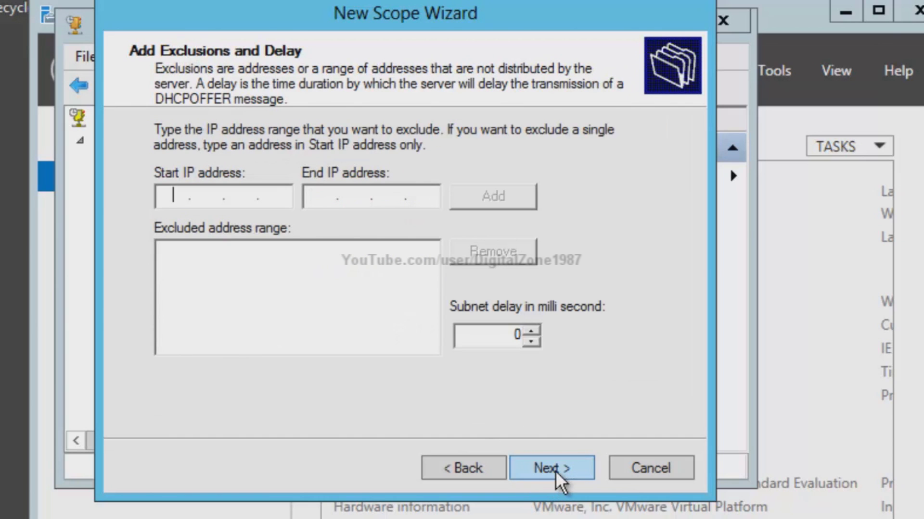
- Skip exclusions, keep the default lease duration, and skip the default gateway
{"action": "left_click", "coordinate": [557, 473]}
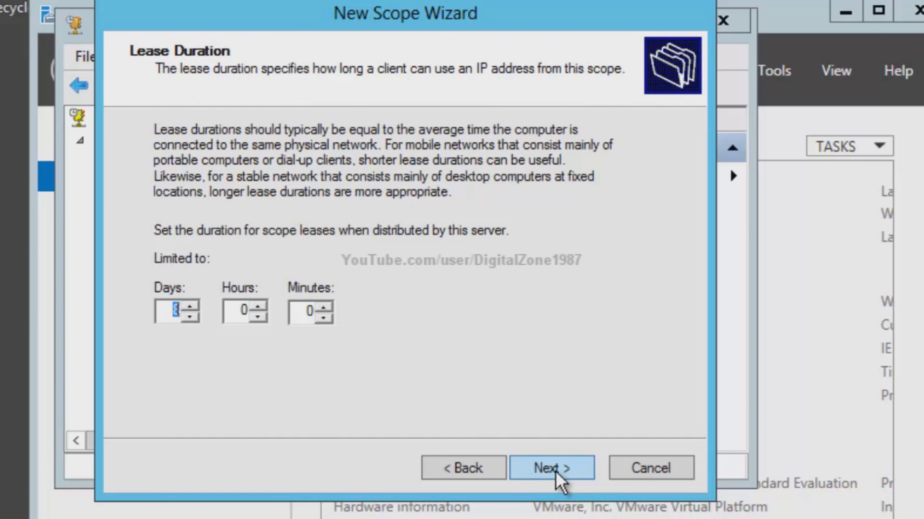
{"action": "left_click", "coordinate": [557, 473]}
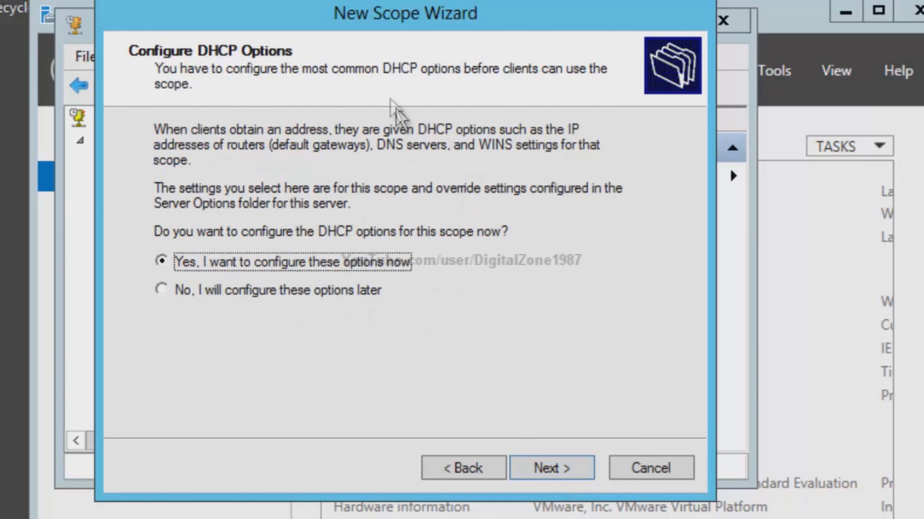
{"action": "left_click", "coordinate": [547, 466]}
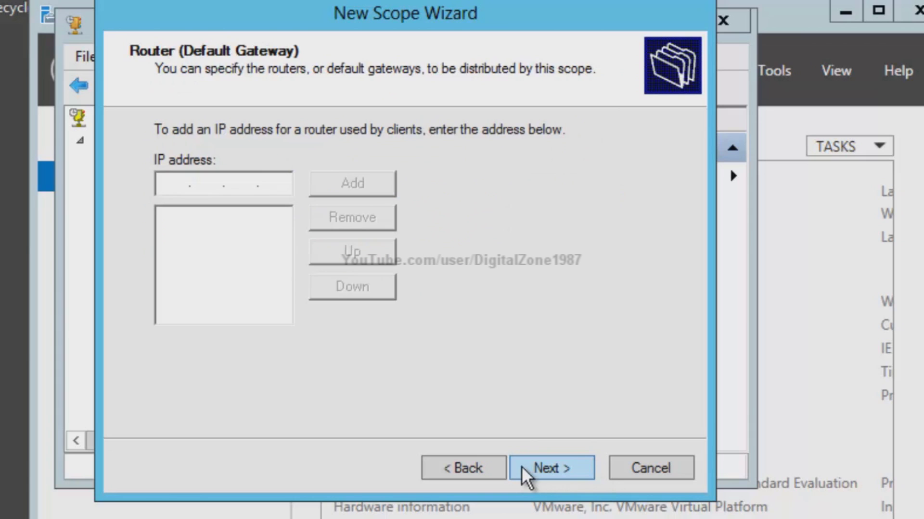
{"action": "left_click", "coordinate": [524, 469]}
{"action": "left_click", "coordinate": [362, 173]}
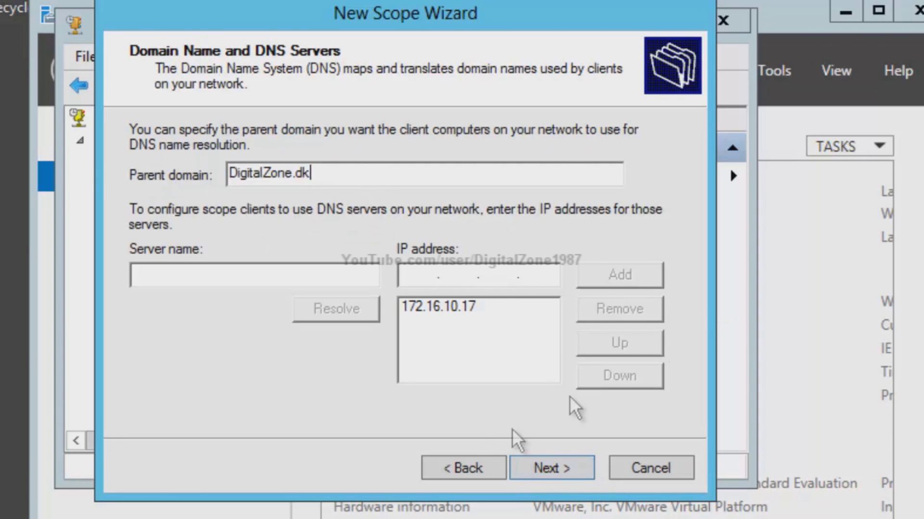
- Use DNS server 172.16.10.17 with domain DigitalZone.dk, activate the scope, and finish
{"action": "left_click", "coordinate": [476, 307]}
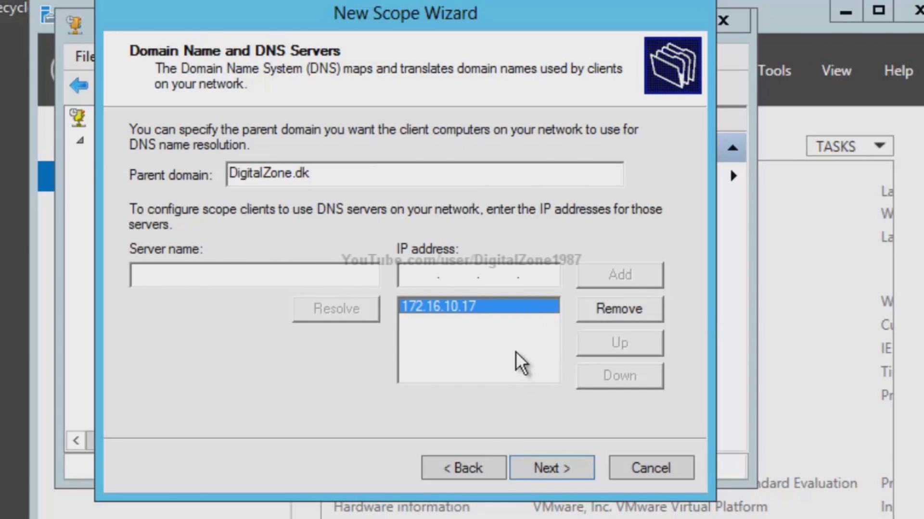
{"action": "left_click", "coordinate": [555, 473]}
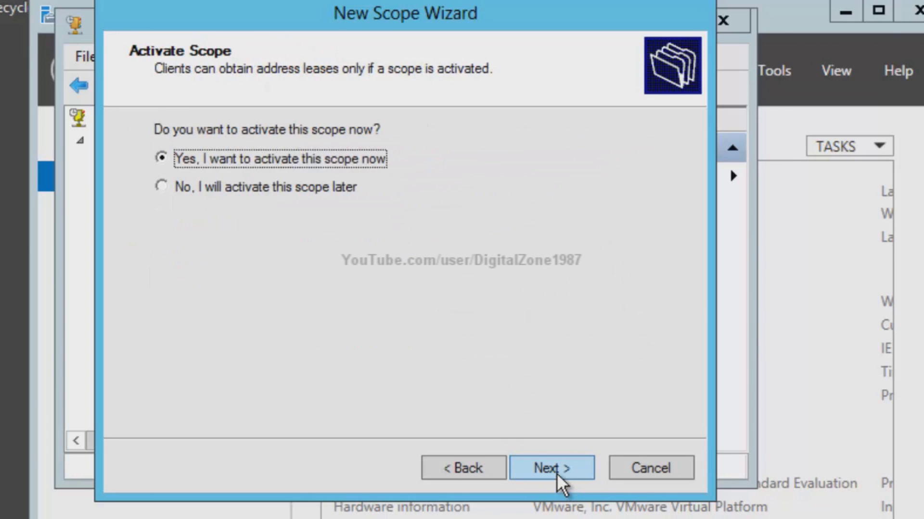
{"action": "left_click", "coordinate": [504, 468]}
{"action": "left_click", "coordinate": [563, 468]}
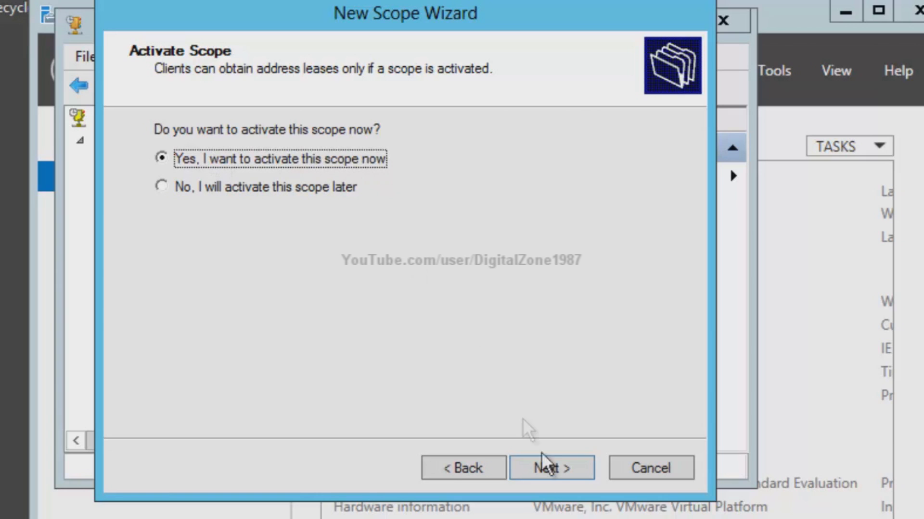
{"action": "left_click", "coordinate": [548, 473]}
{"action": "left_click", "coordinate": [545, 472]}
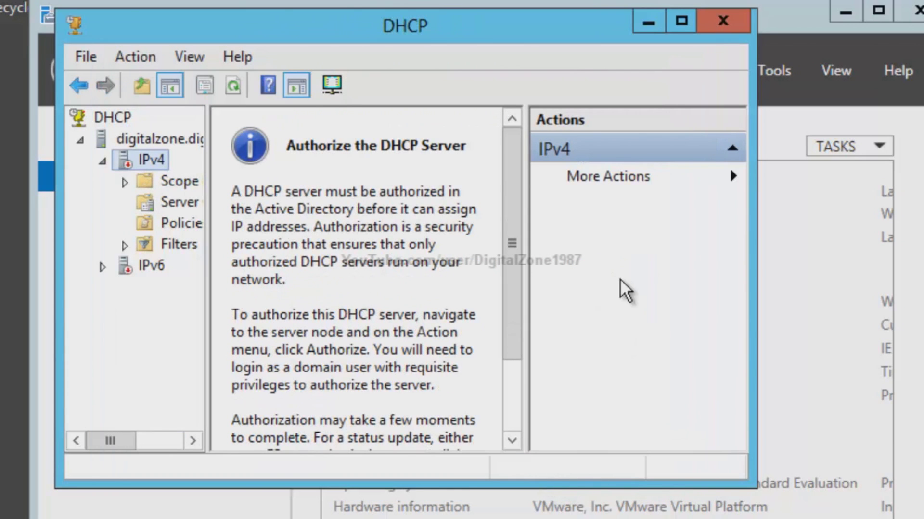
- Maximize the console and view the scope's address pool 172.16.10.18–172.16.10.30
{"action": "double_click", "coordinate": [179, 185]}
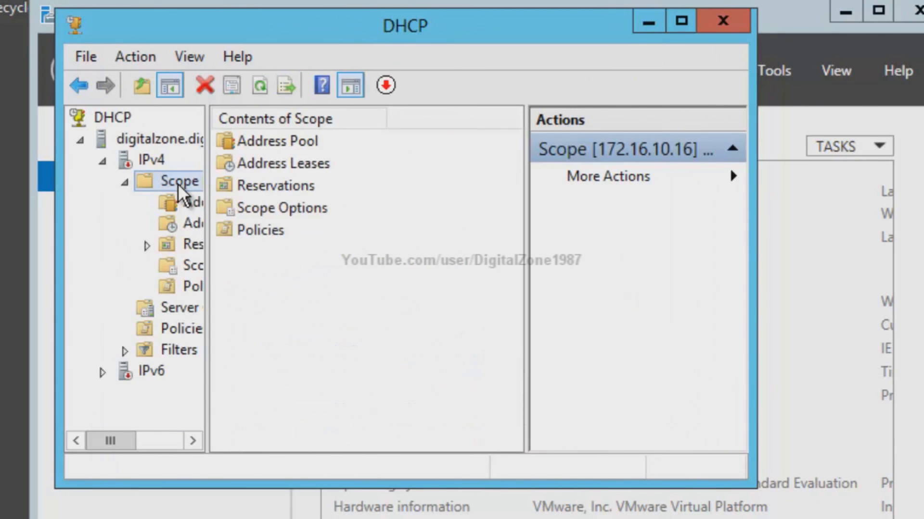
{"action": "left_click", "coordinate": [191, 203]}
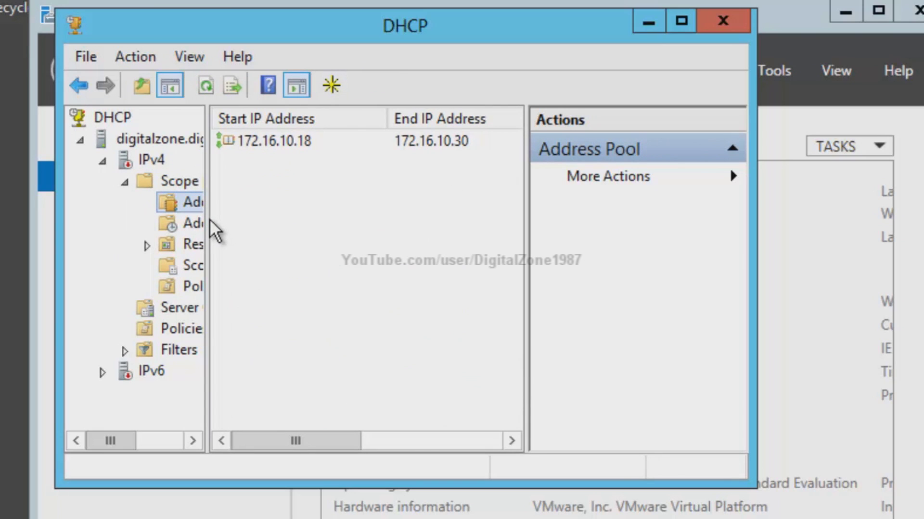
{"action": "left_click", "coordinate": [681, 22]}
{"action": "left_click_drag", "start_coordinate": [119, 29], "coordinate": [226, 100]}
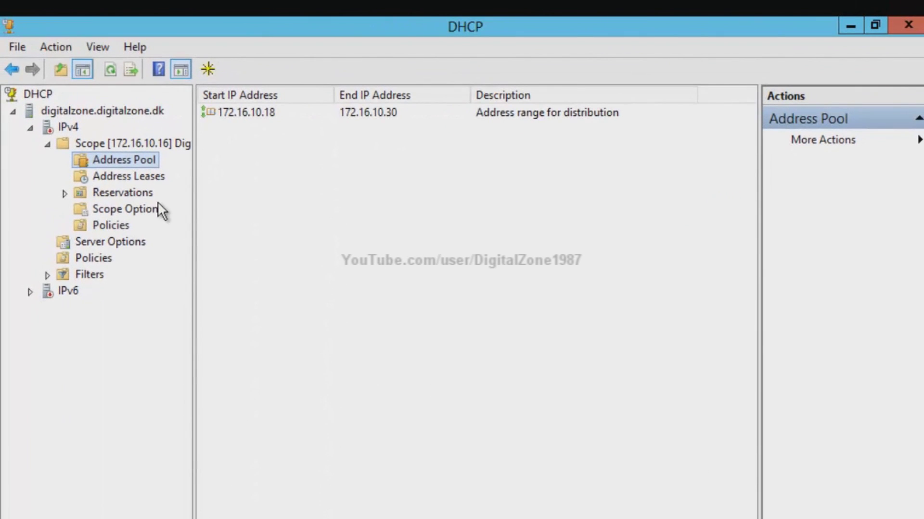
{"action": "left_click", "coordinate": [258, 113]}
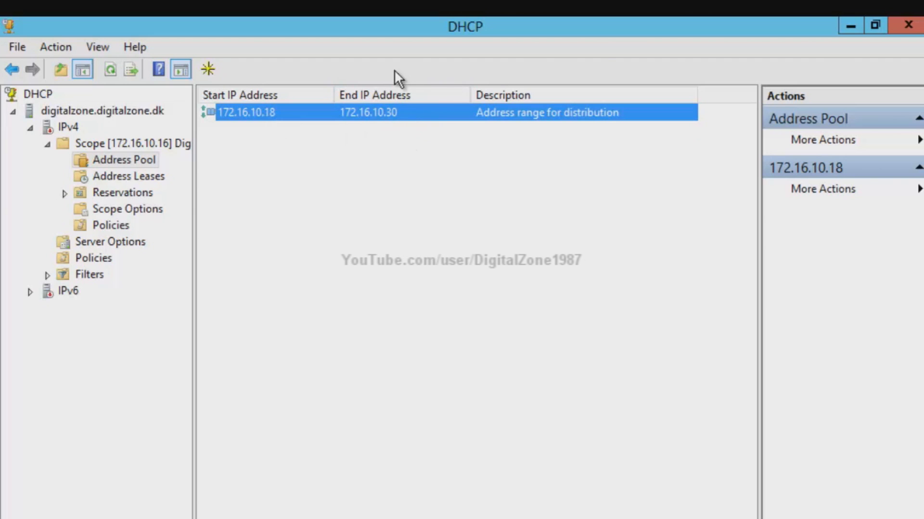
- Check the scope's empty address lease list, then bring up Server Manager
{"action": "right_click", "coordinate": [307, 163]}
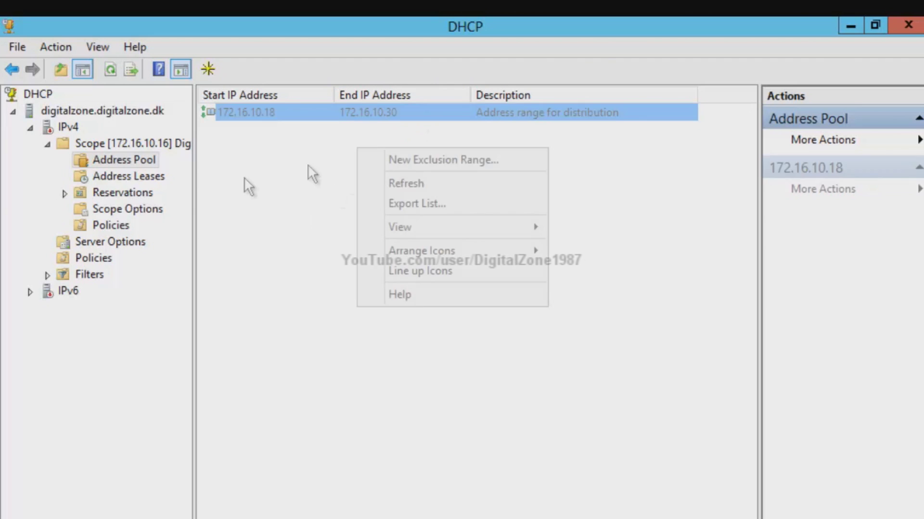
{"action": "left_click", "coordinate": [115, 177]}
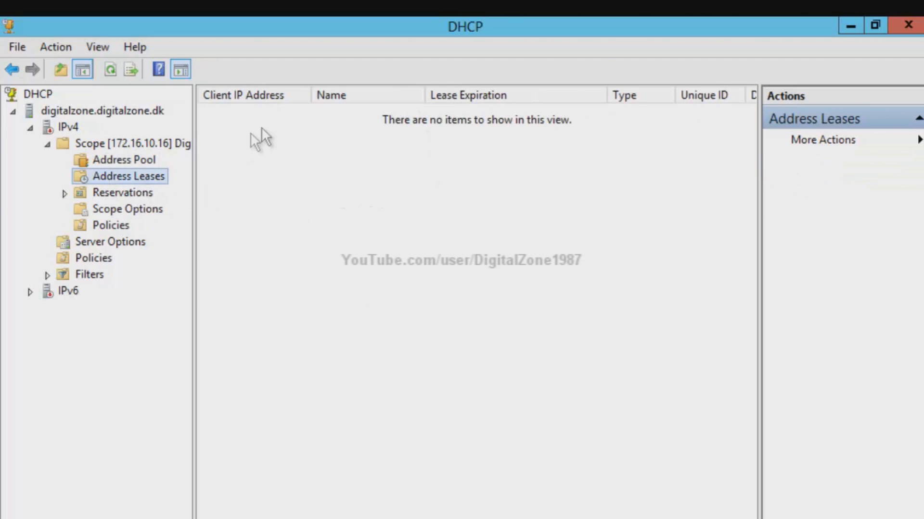
{"action": "right_click", "coordinate": [322, 142]}
{"action": "left_click", "coordinate": [324, 120]}
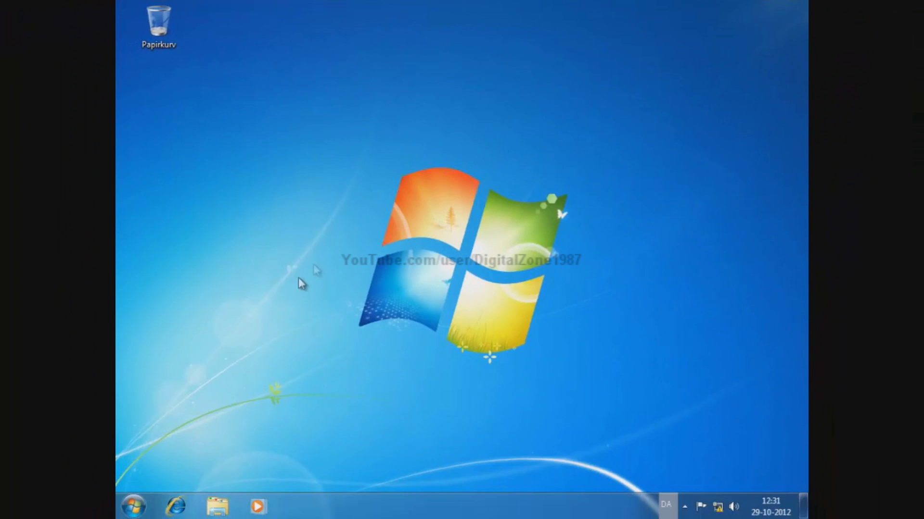
{"action": "left_click", "coordinate": [130, 512]}
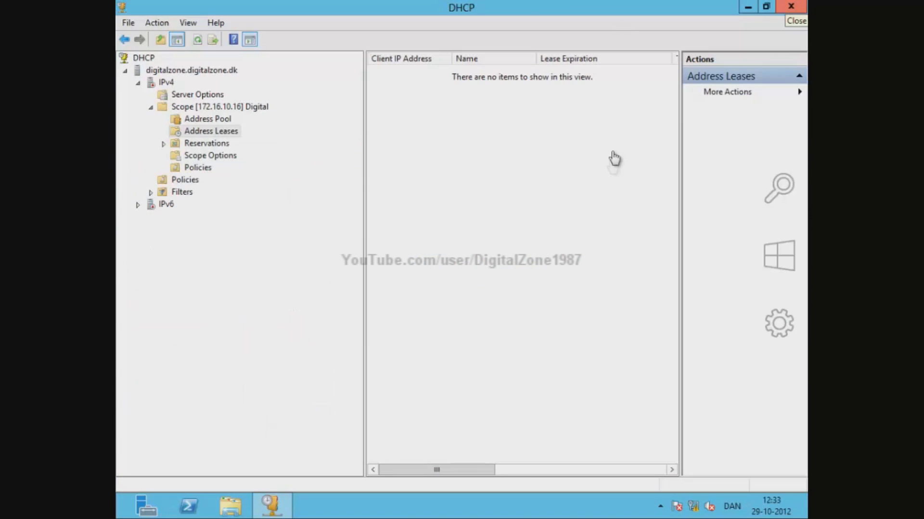
{"action": "left_click", "coordinate": [166, 508]}
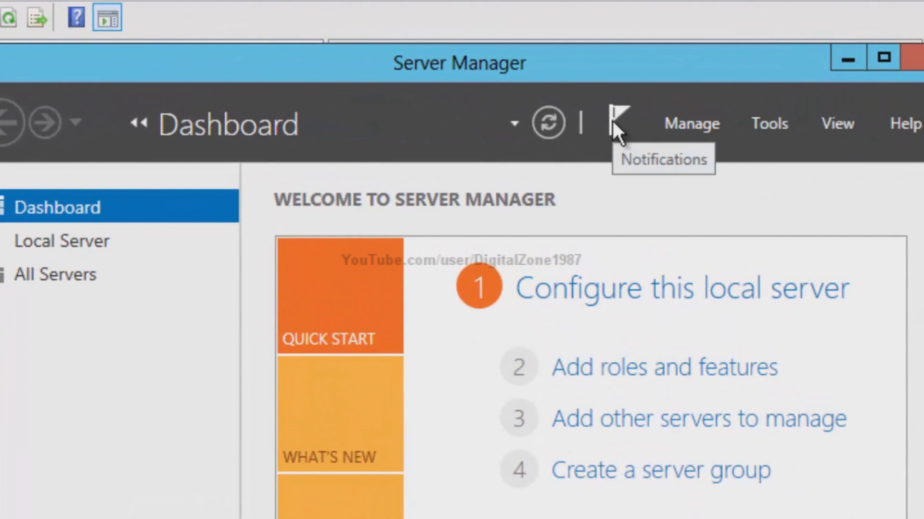
- Commit the DHCP post-install configuration from the notifications, creating security groups and authorizing the server
{"action": "left_click", "coordinate": [613, 120]}
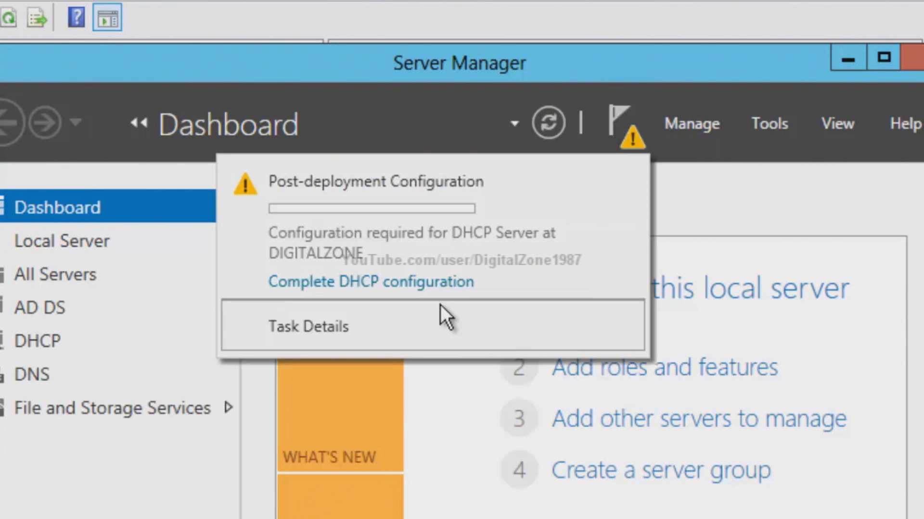
{"action": "left_click", "coordinate": [441, 283]}
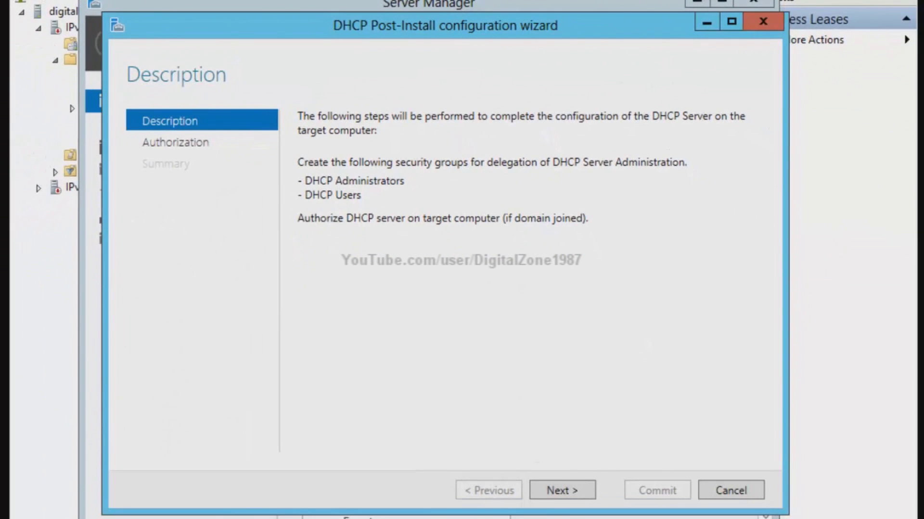
{"action": "left_click", "coordinate": [561, 492]}
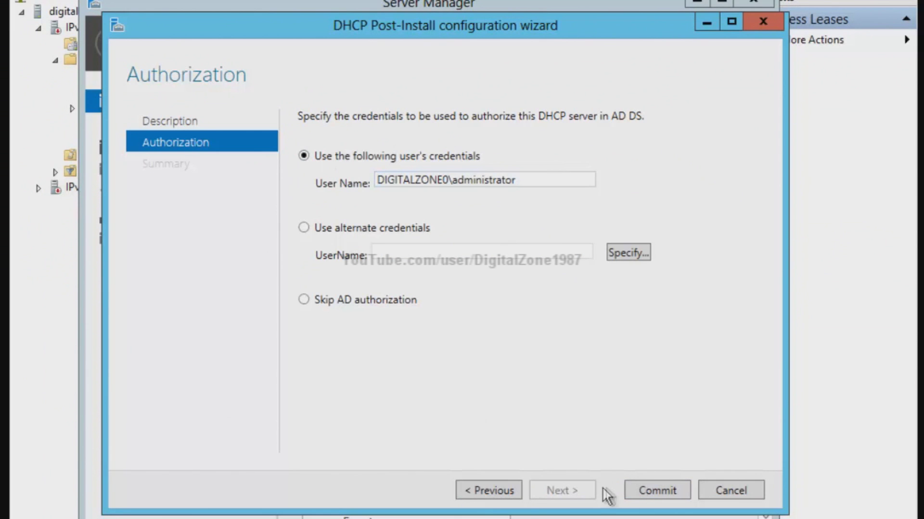
{"action": "left_click", "coordinate": [644, 493]}
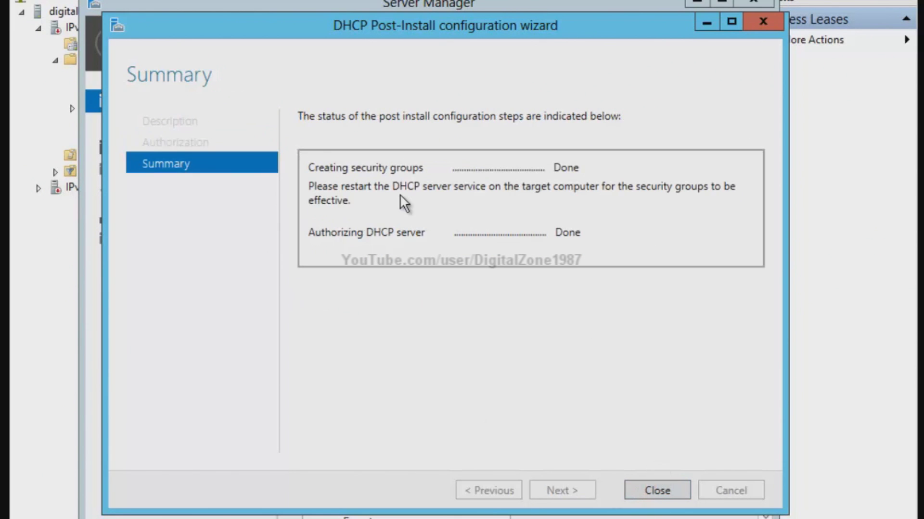
{"action": "left_click", "coordinate": [651, 493]}
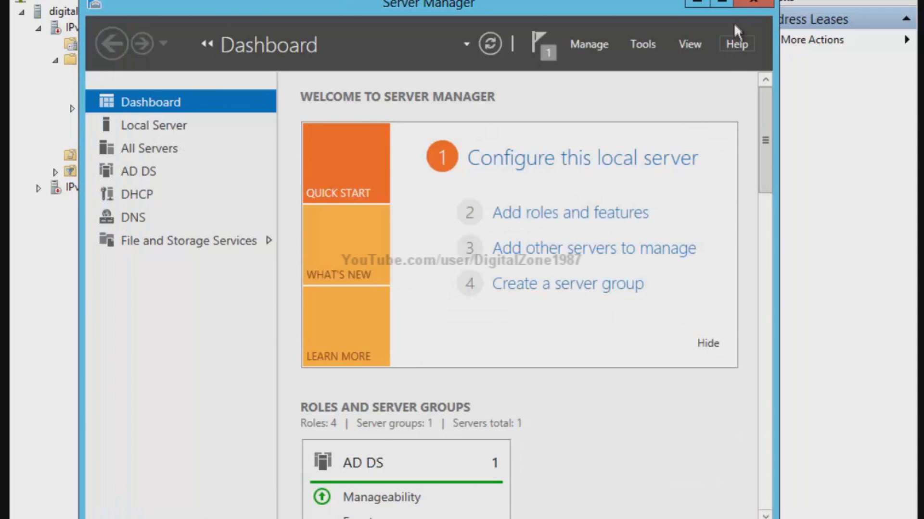
- Recheck the DHCP configuration notification and wizard, then bring the DHCP console forward
{"action": "left_click", "coordinate": [538, 55]}
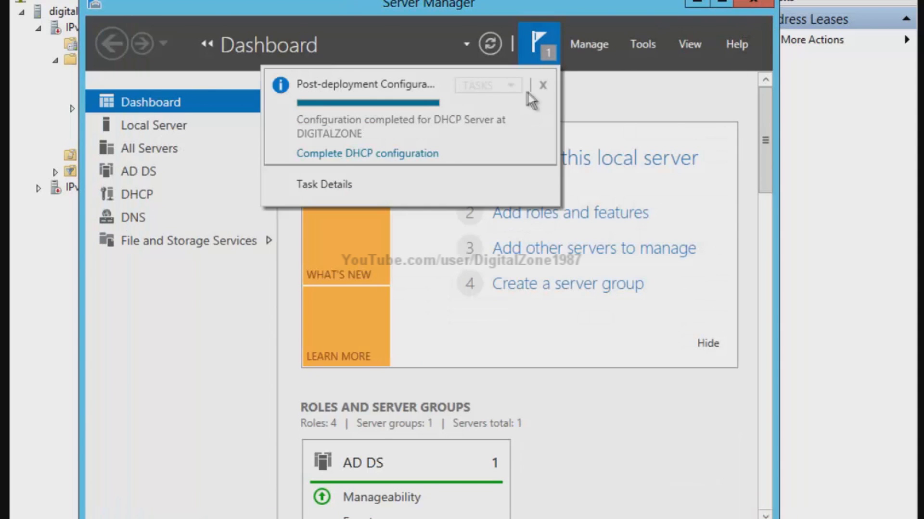
{"action": "left_click", "coordinate": [389, 154]}
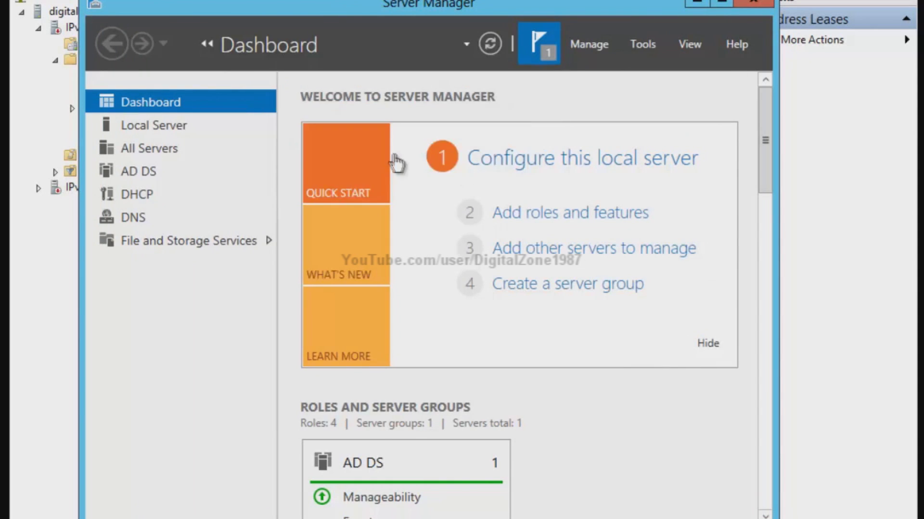
{"action": "left_click", "coordinate": [809, 69]}
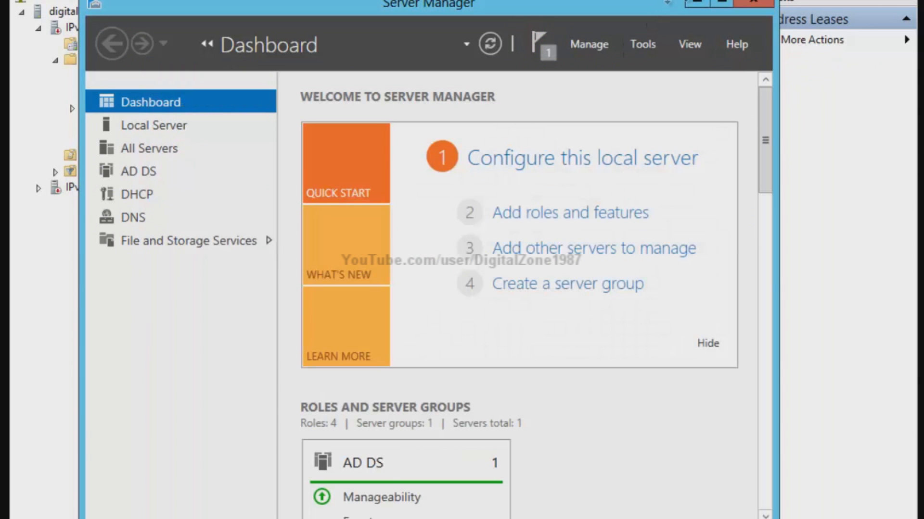
{"action": "left_click", "coordinate": [540, 45]}
{"action": "left_click", "coordinate": [366, 159]}
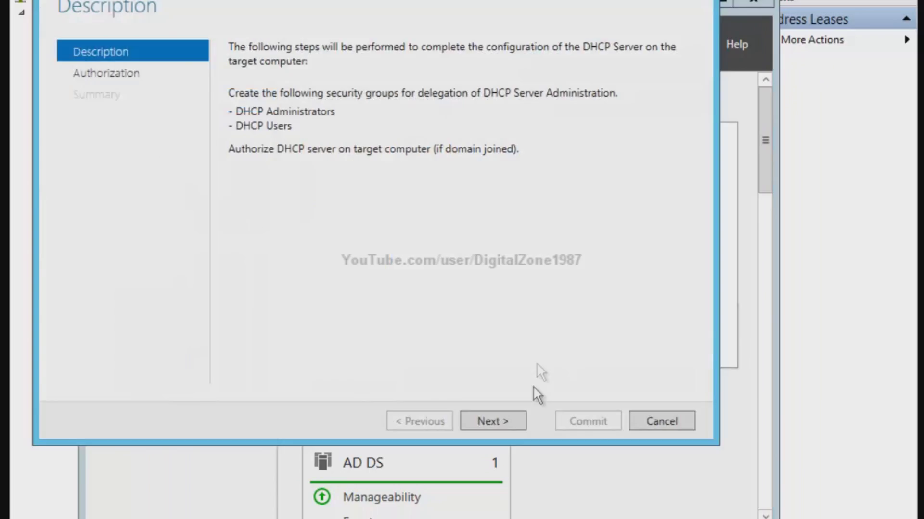
{"action": "left_click", "coordinate": [498, 421]}
{"action": "left_click", "coordinate": [426, 422]}
{"action": "left_click", "coordinate": [659, 421]}
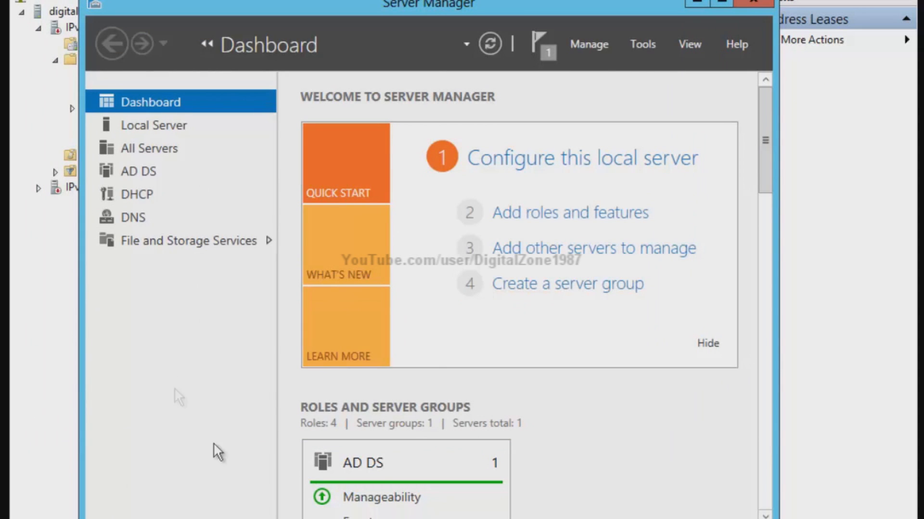
{"action": "left_click", "coordinate": [904, 262]}
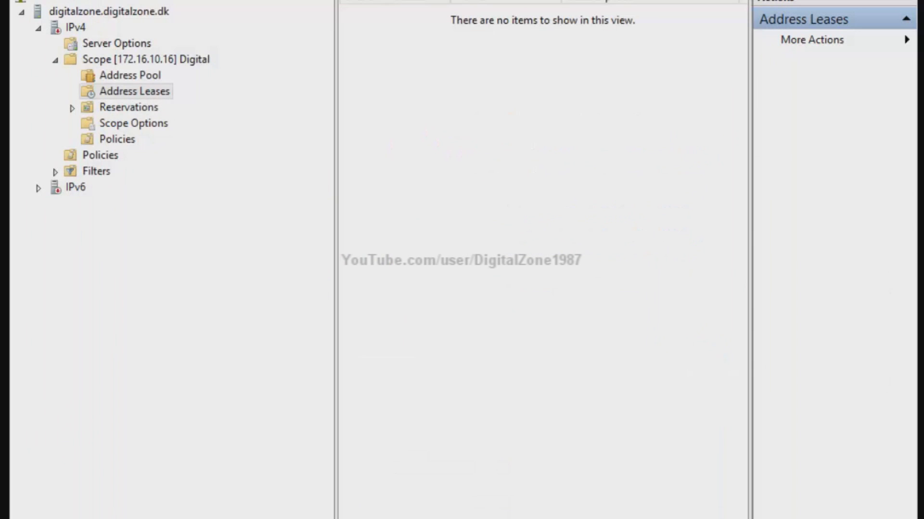
- Minimize the DHCP console and close Server Manager
{"action": "left_click", "coordinate": [742, 7]}
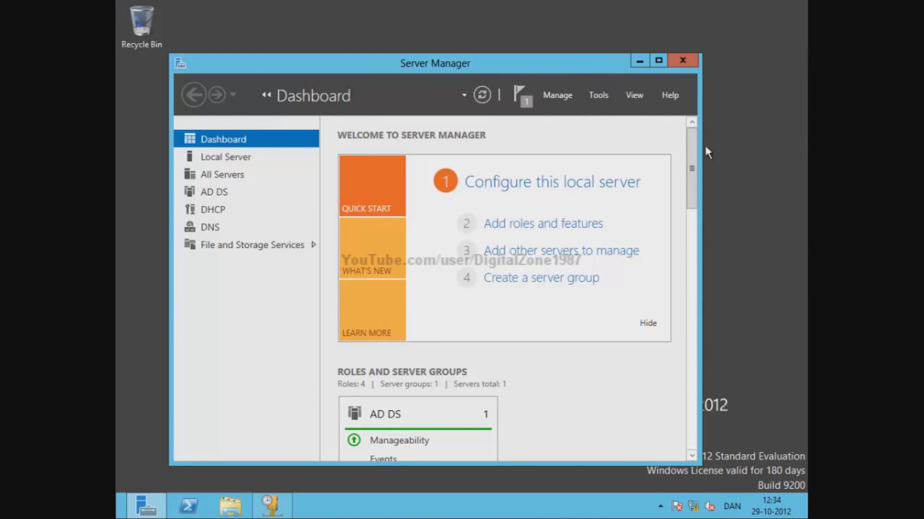
{"action": "right_click", "coordinate": [698, 238]}
{"action": "left_click", "coordinate": [789, 187]}
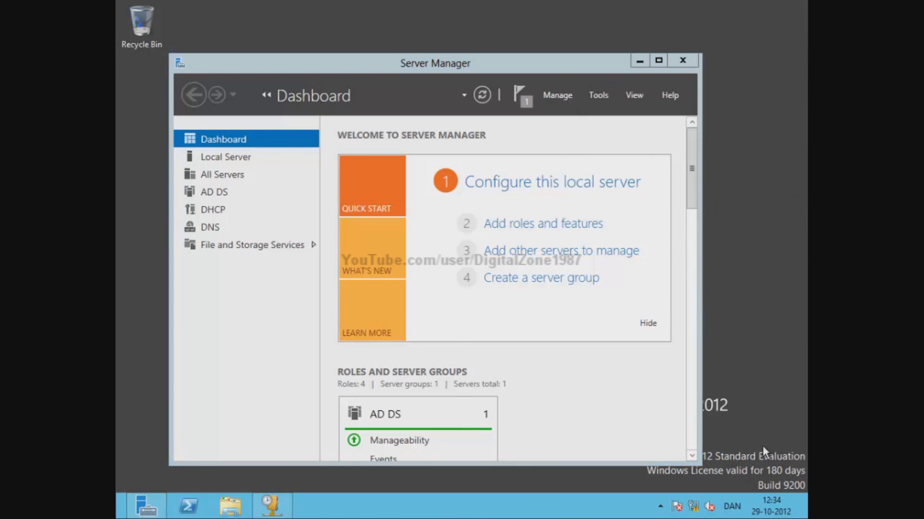
{"action": "left_click", "coordinate": [682, 60]}
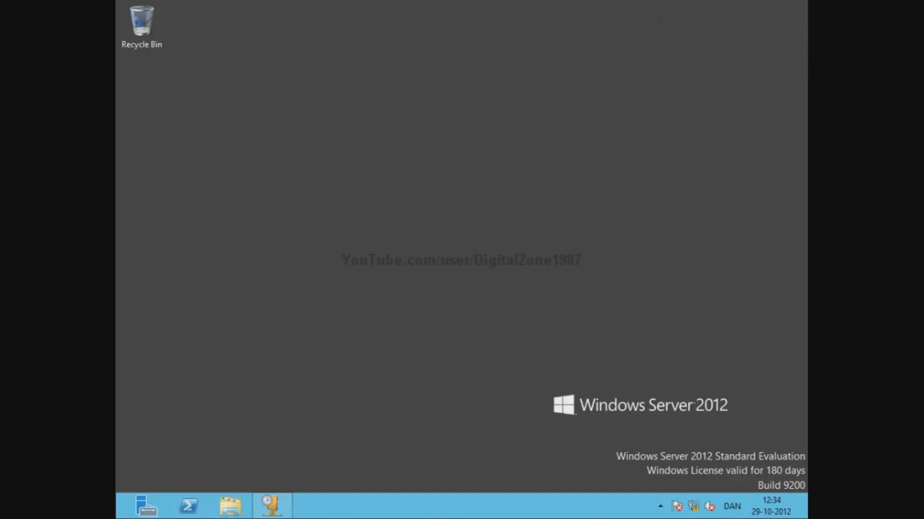
- Open the Ethernet adapter's IPv4 properties via Control Panel's Network and Sharing Center
{"action": "mouse_move", "coordinate": [806, 518]}
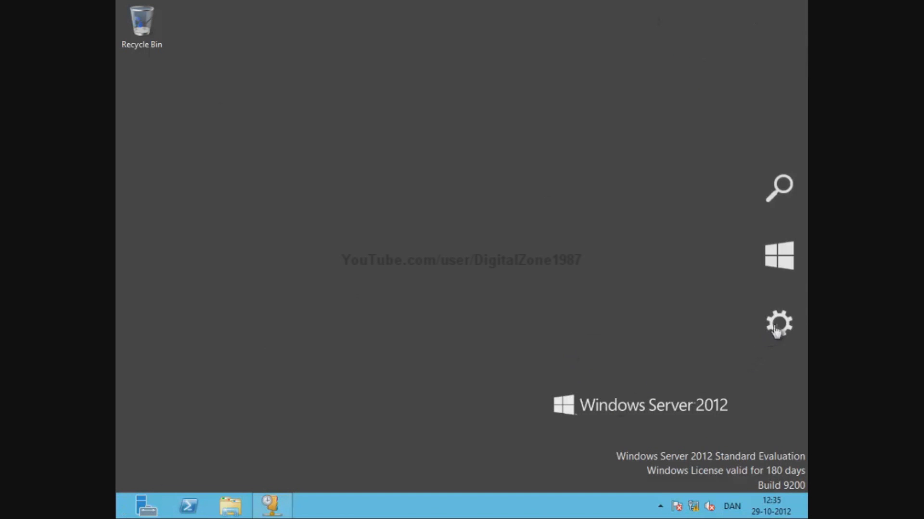
{"action": "left_click", "coordinate": [787, 258]}
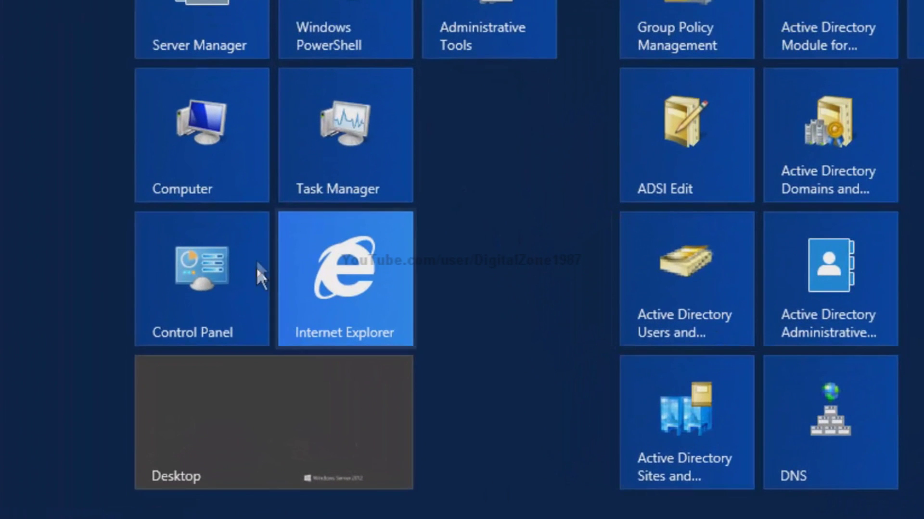
{"action": "left_click", "coordinate": [255, 252]}
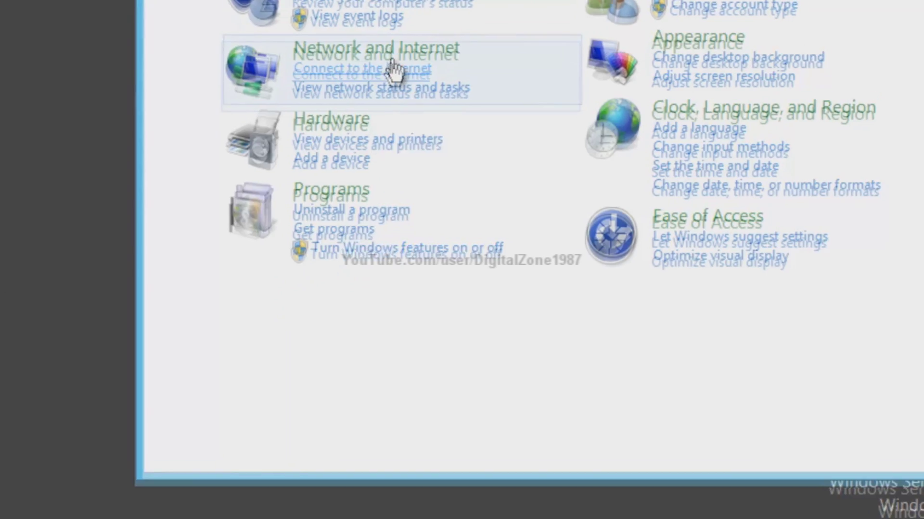
{"action": "left_click", "coordinate": [385, 43]}
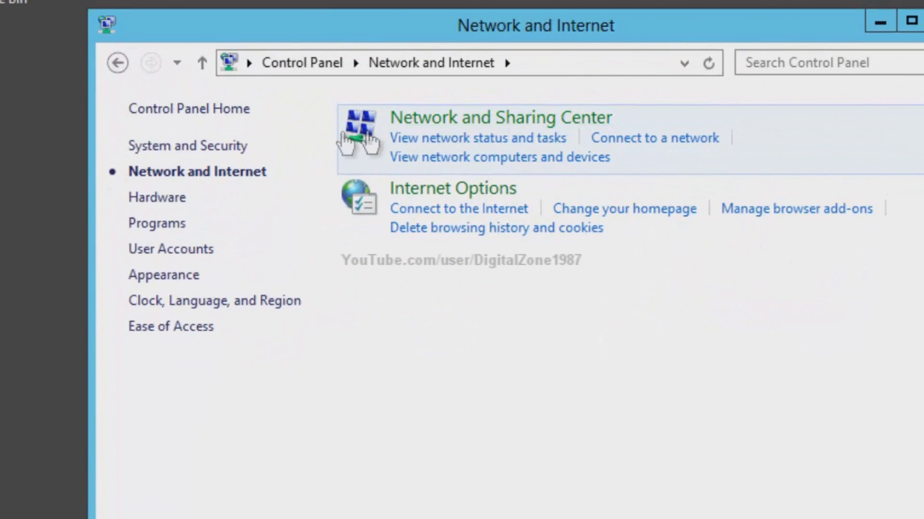
{"action": "left_click", "coordinate": [368, 140]}
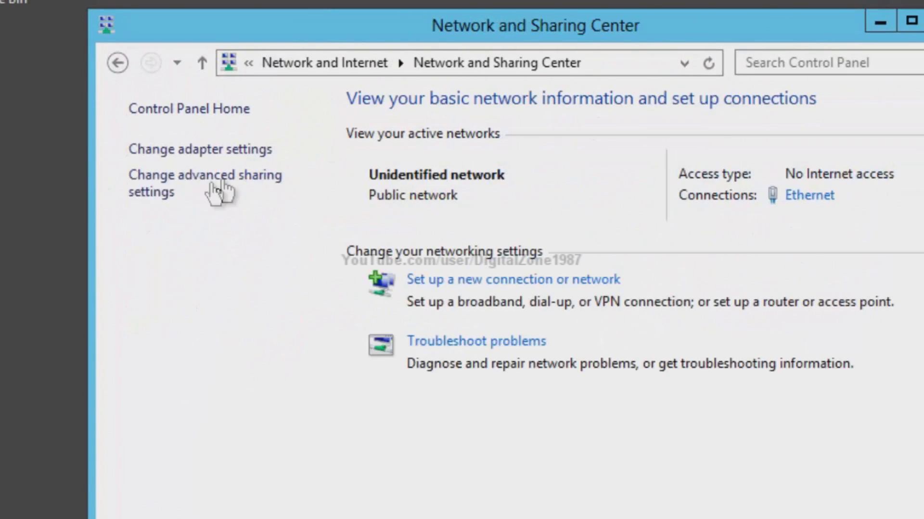
{"action": "left_click", "coordinate": [176, 149]}
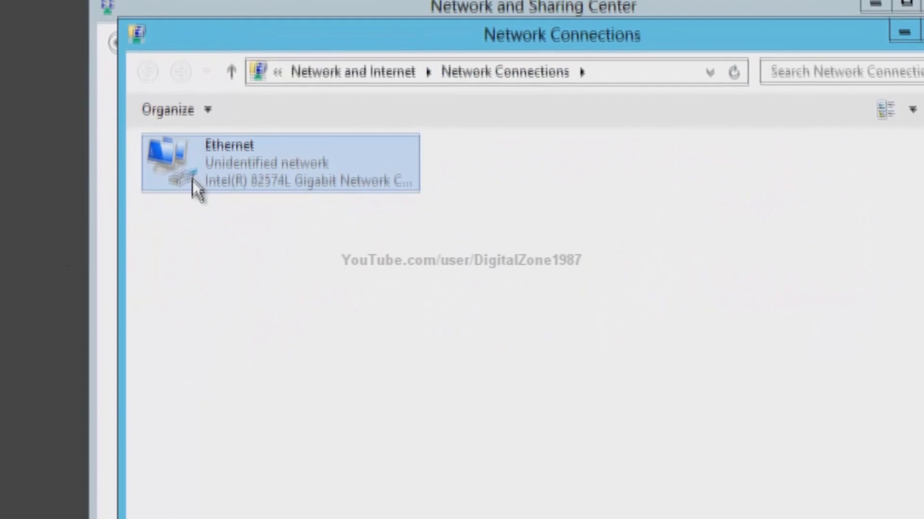
{"action": "double_click", "coordinate": [195, 188]}
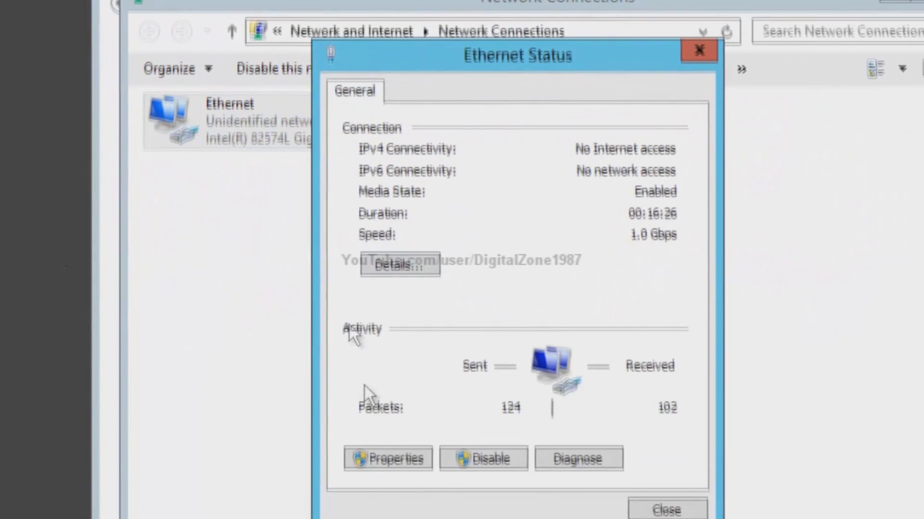
{"action": "left_click", "coordinate": [407, 506]}
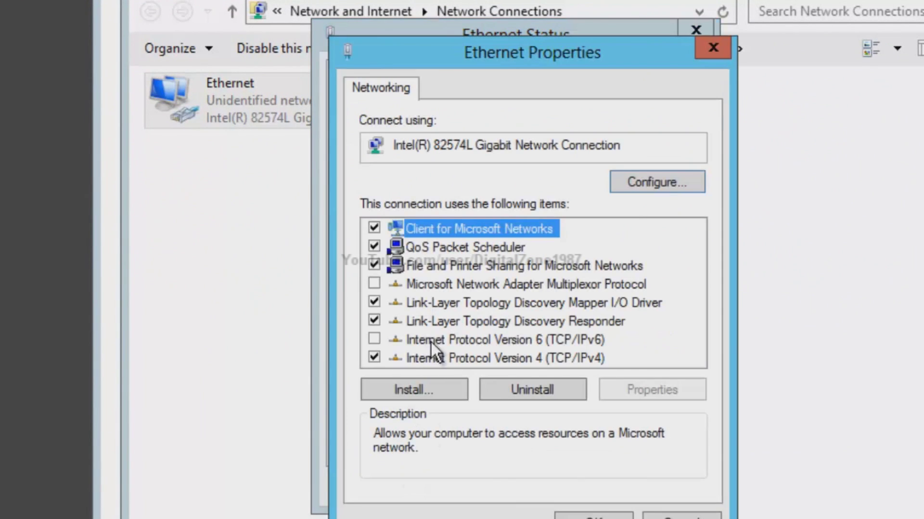
{"action": "double_click", "coordinate": [446, 358]}
- Change the preferred DNS server from 127.0.0.1 to 172.16.10.17 and close the network windows
{"action": "left_click", "coordinate": [625, 454]}
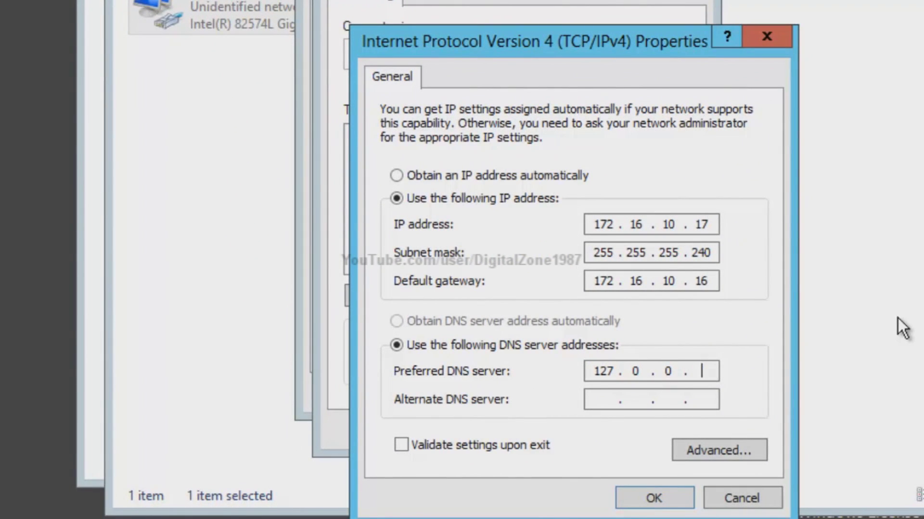
{"action": "key", "text": "BackSpace"}
{"action": "key", "text": "BackSpace"}
{"action": "key", "text": "BackSpace"}
{"action": "key", "text": "BackSpace"}
{"action": "key", "text": "BackSpace"}
{"action": "type", "text": "172"}
{"action": "left_click", "coordinate": [653, 498]}
{"action": "left_click", "coordinate": [587, 420]}
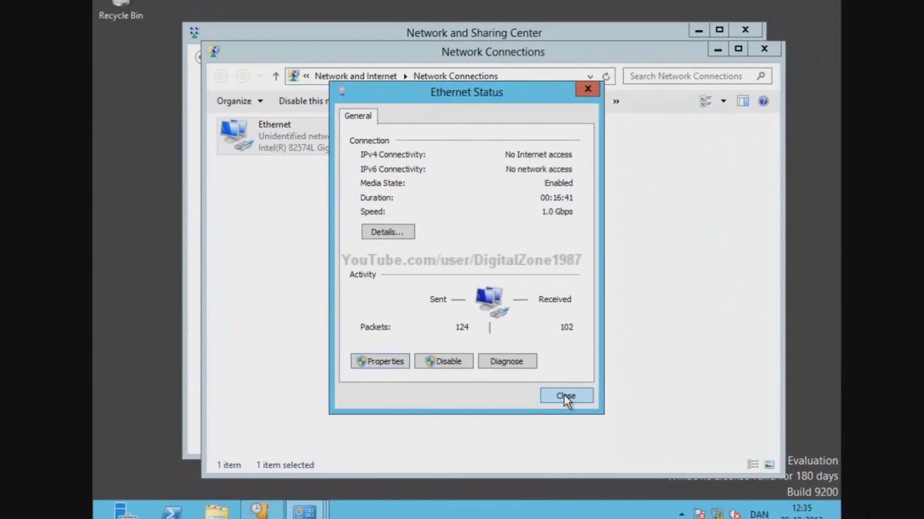
{"action": "left_click", "coordinate": [565, 395]}
{"action": "left_click", "coordinate": [737, 75]}
- Close Network and Sharing Center and view Scope [172.16.10.16] Digital's leases, including 172.16.10.18
{"action": "left_click", "coordinate": [719, 59]}
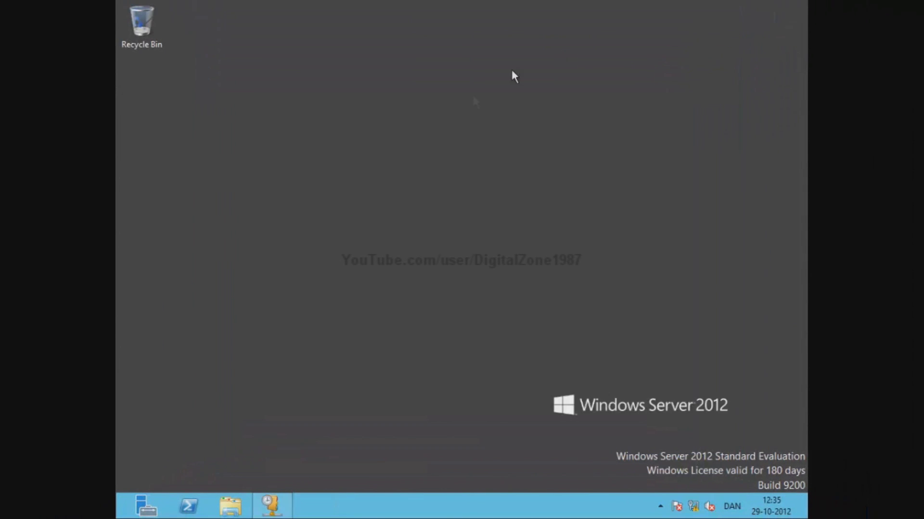
{"action": "left_click", "coordinate": [282, 514]}
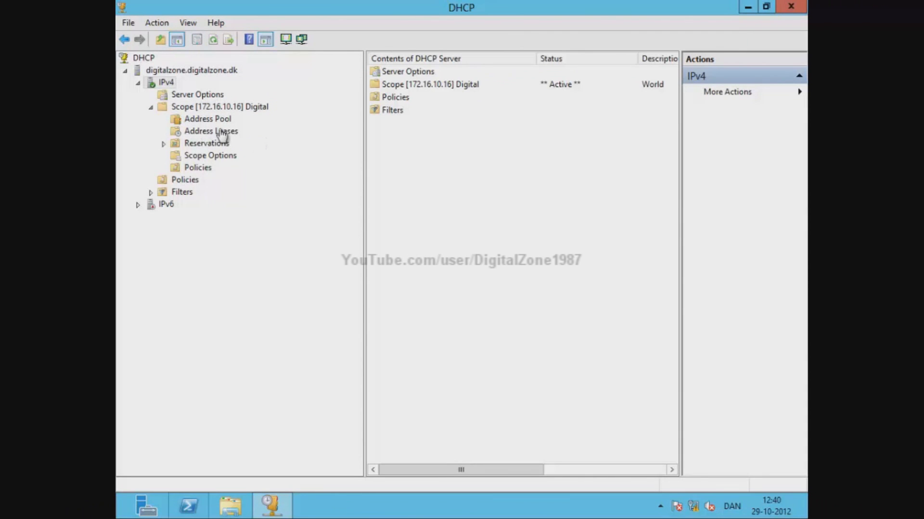
{"action": "left_click", "coordinate": [216, 131]}
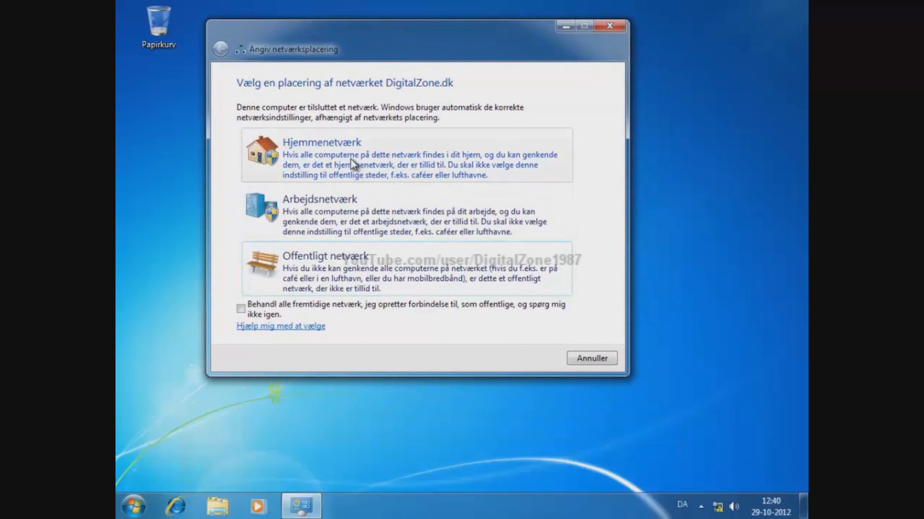
- Set the network location to Arbejdsnetværk and open the Computer's system properties
{"action": "left_click", "coordinate": [415, 213]}
{"action": "left_click", "coordinate": [593, 361]}
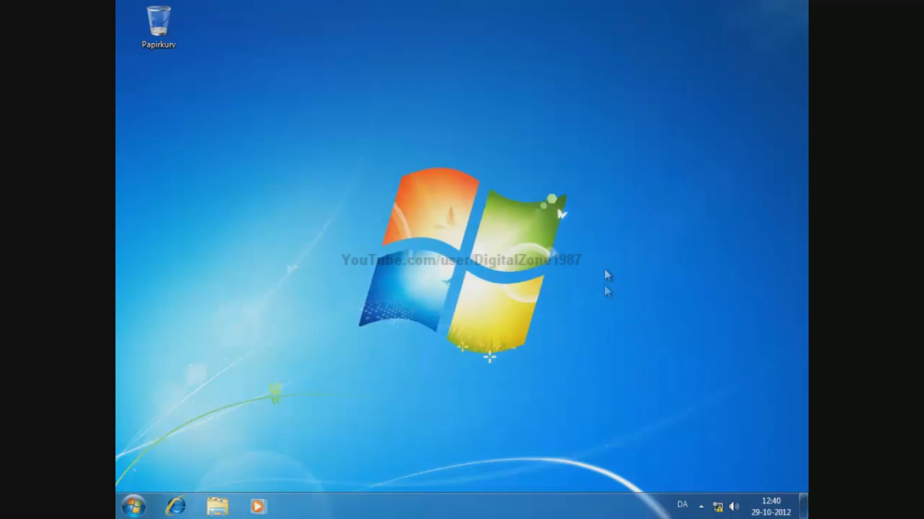
{"action": "left_click", "coordinate": [139, 502]}
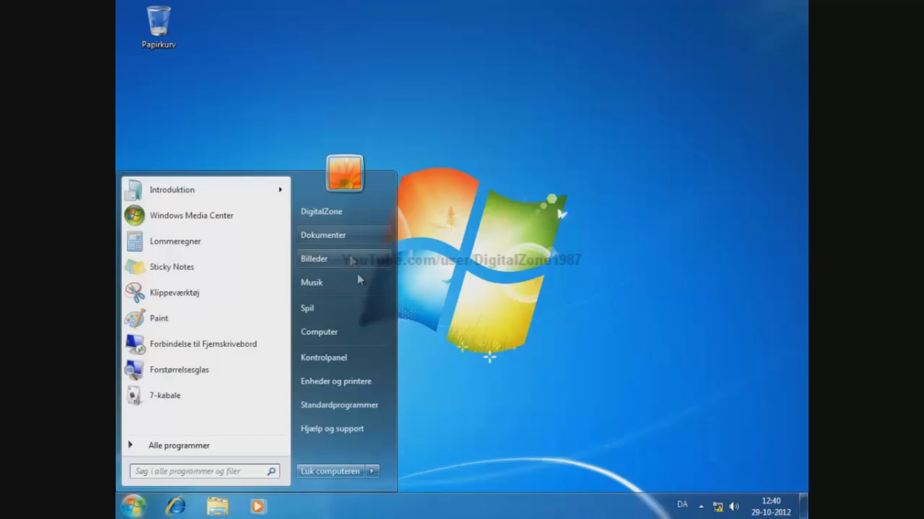
{"action": "right_click", "coordinate": [344, 325]}
{"action": "left_click", "coordinate": [425, 447]}
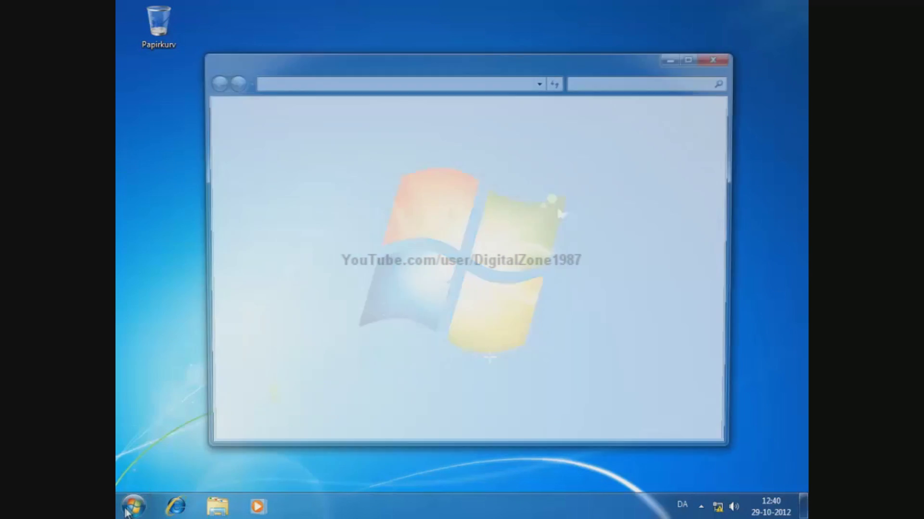
- Run ipconfig in cmd to confirm address 172.16.10.18 on DigitalZone.dk
{"action": "left_click", "coordinate": [135, 503]}
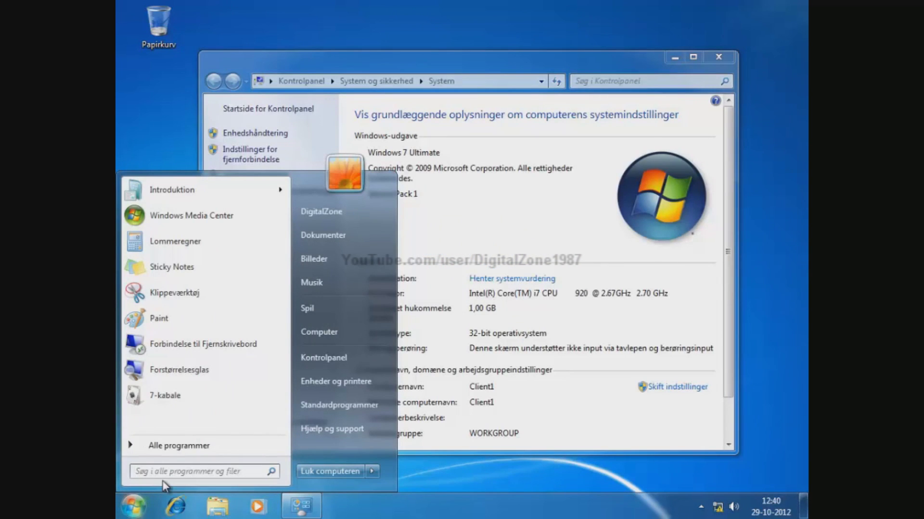
{"action": "left_click", "coordinate": [183, 469]}
{"action": "type", "text": "cmd"}
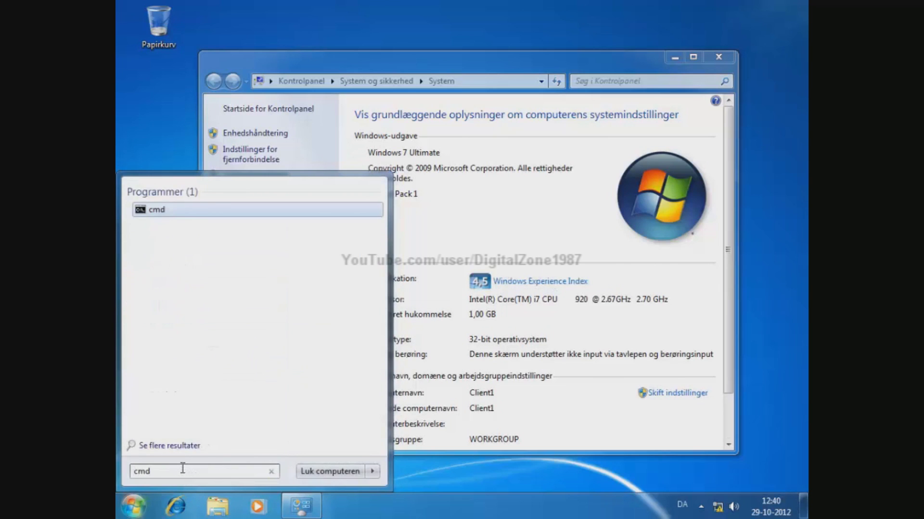
{"action": "key", "text": "Return"}
{"action": "type", "text": "ipconfig"}
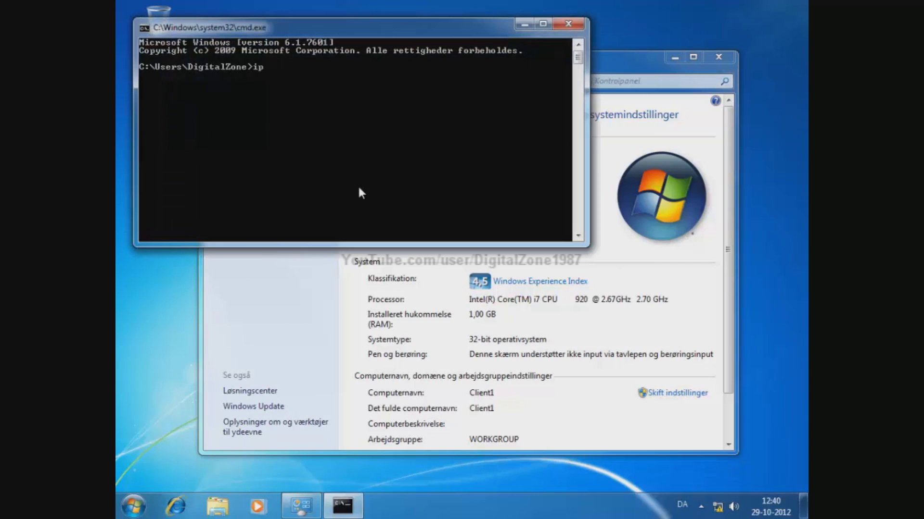
{"action": "key", "text": "Return"}
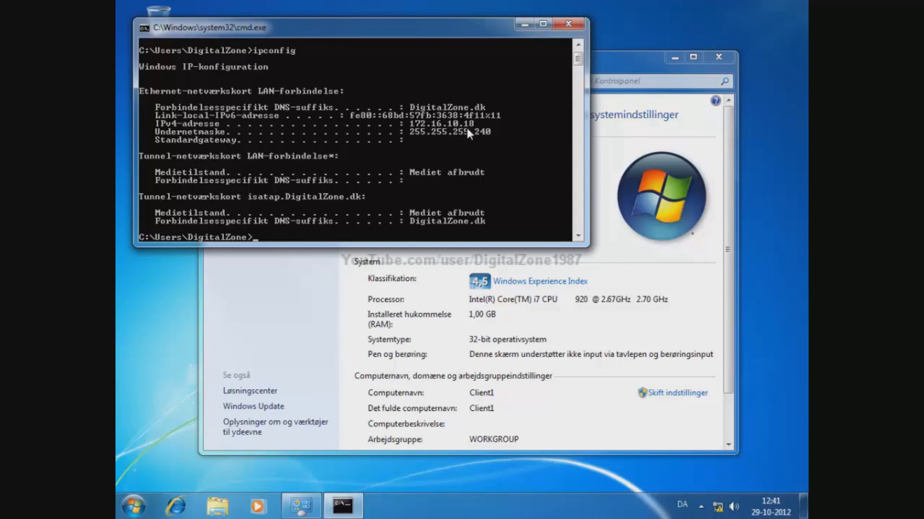
- Change Client1's membership to the digitalzone.dk domain in System Properties
{"action": "left_click", "coordinate": [433, 289]}
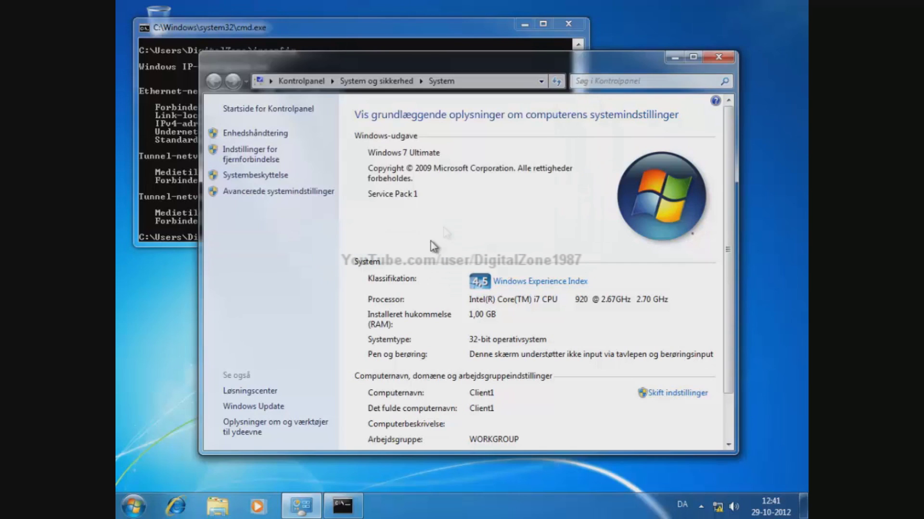
{"action": "left_click", "coordinate": [375, 235]}
{"action": "left_click", "coordinate": [194, 225]}
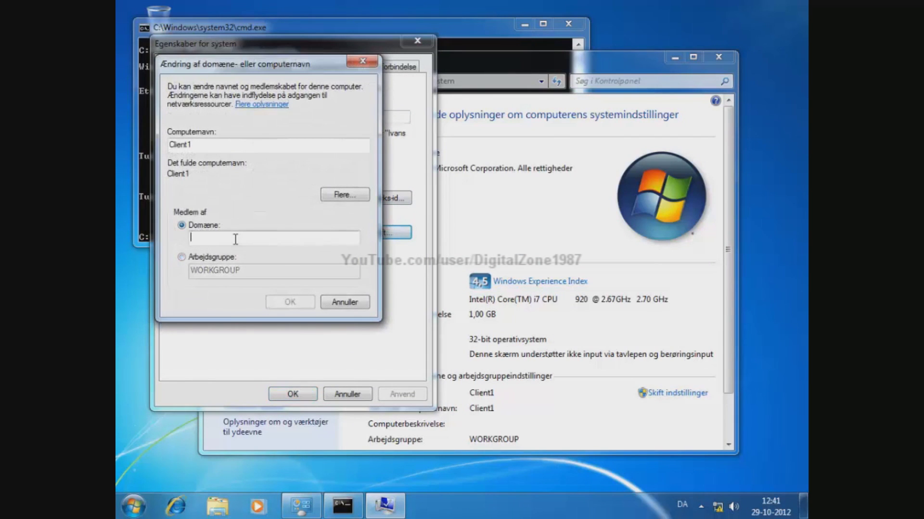
{"action": "type", "text": "digitalzone.dk"}
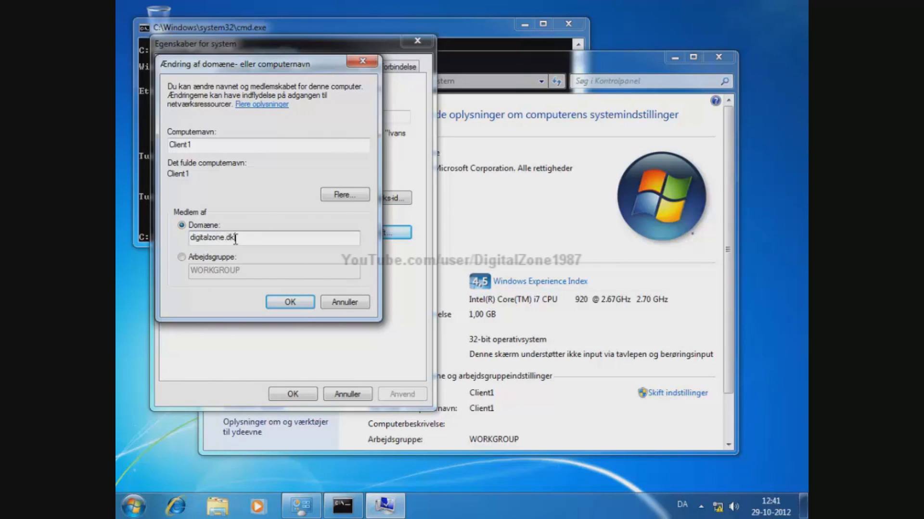
{"action": "key", "text": "Return"}
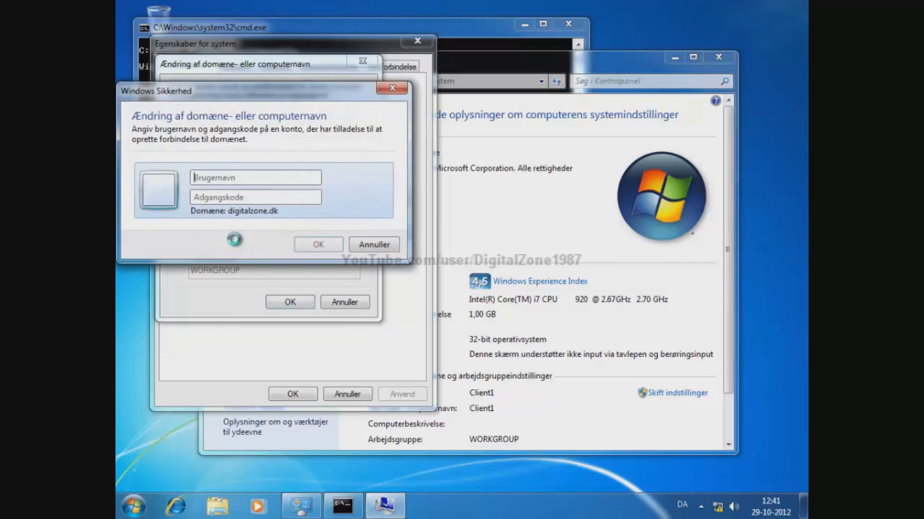
- Enter the domain administrator credentials, acknowledge the welcome and restart notices, and restart now
{"action": "type", "text": "administrator"}
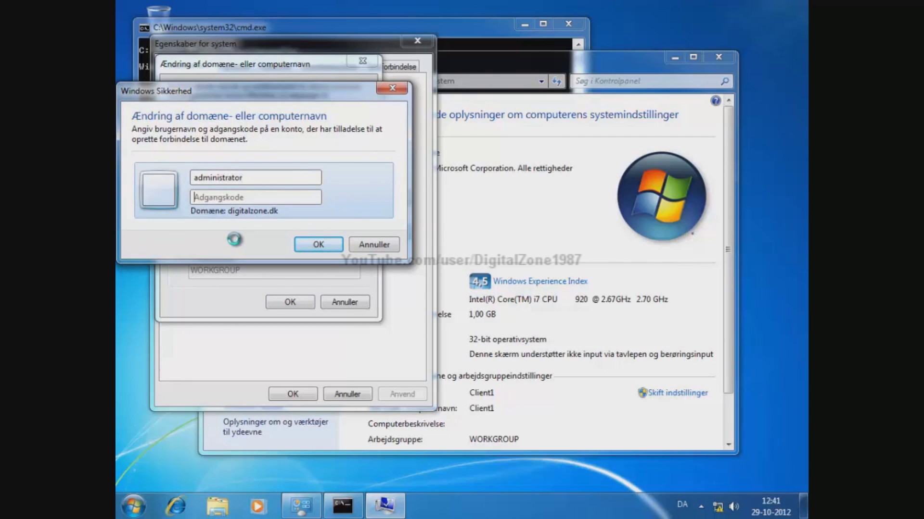
{"action": "type", "text": "••"}
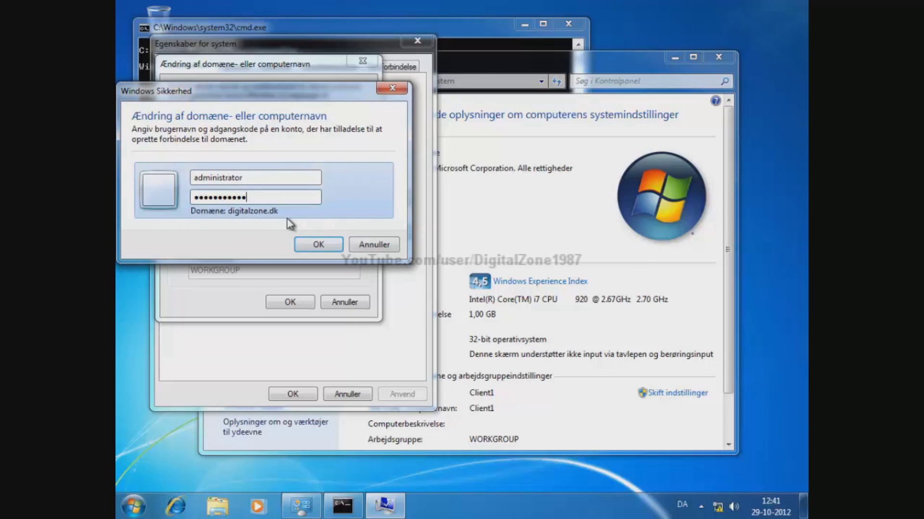
{"action": "left_click", "coordinate": [318, 247]}
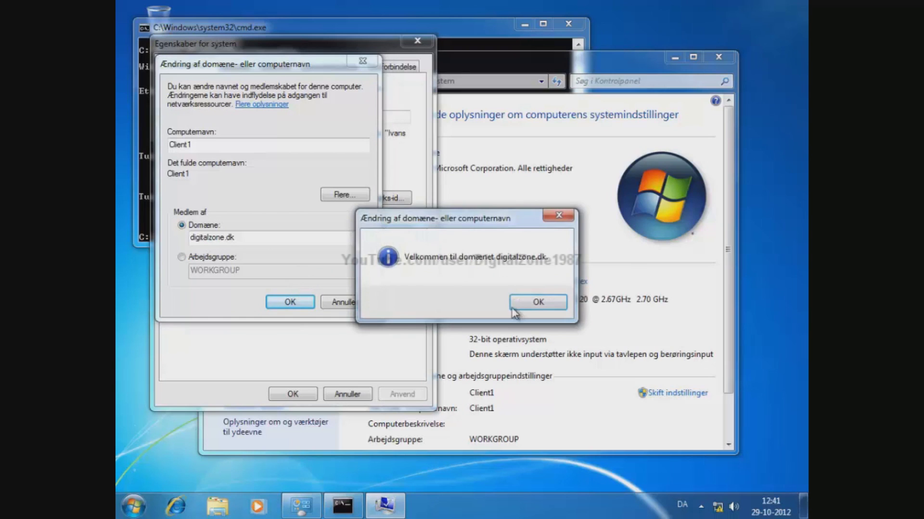
{"action": "key", "text": "Return"}
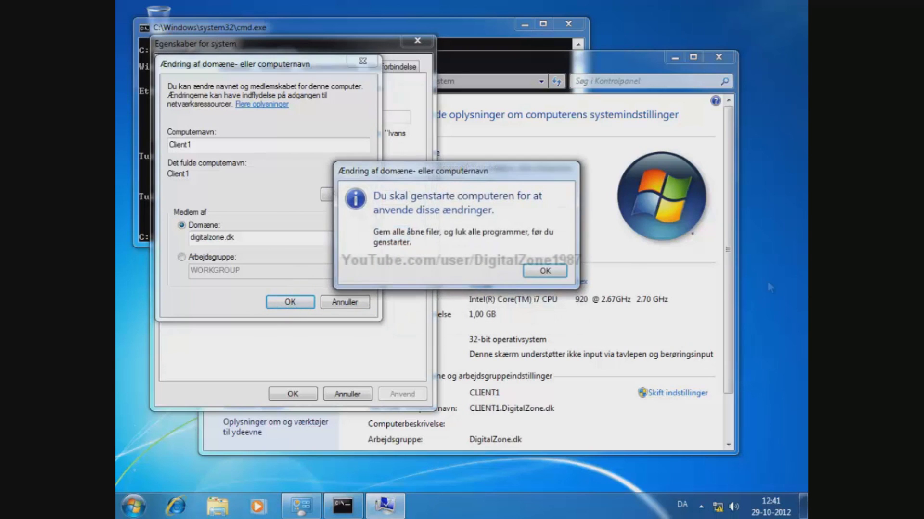
{"action": "left_click", "coordinate": [545, 271]}
{"action": "left_click", "coordinate": [291, 394]}
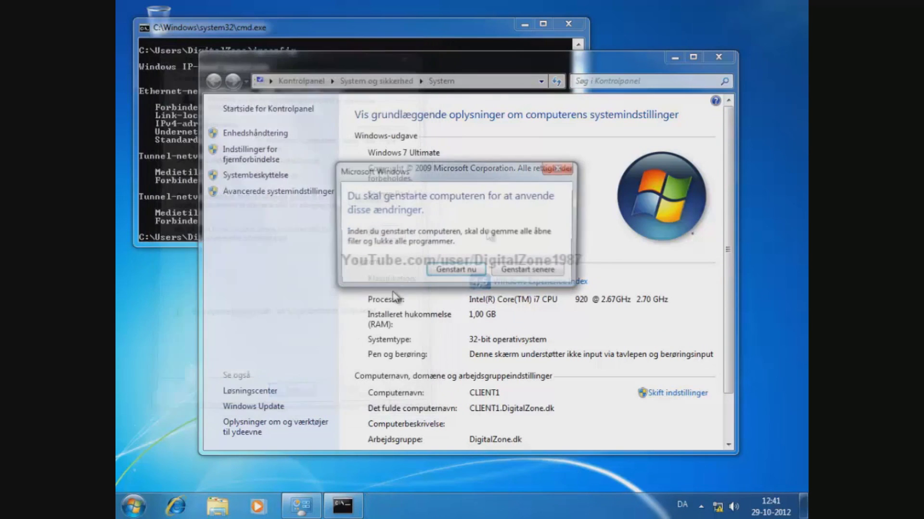
{"action": "left_click", "coordinate": [456, 271]}
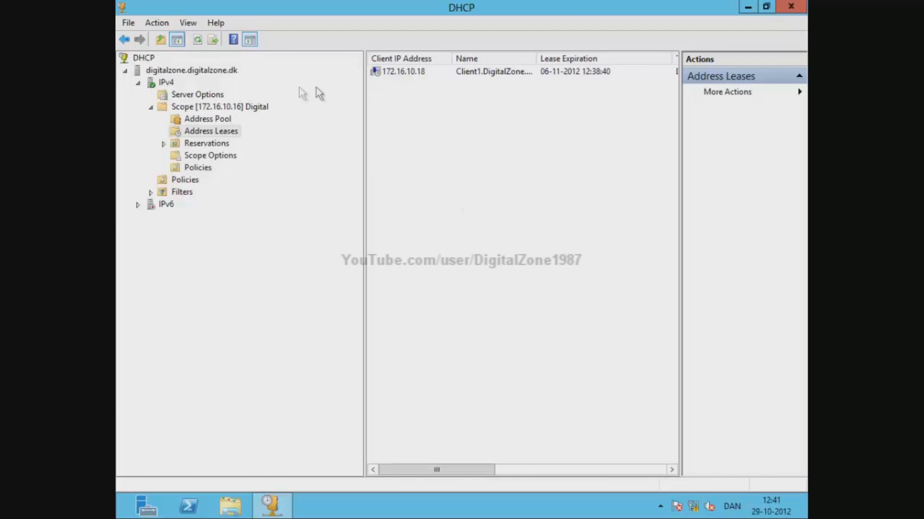
- Refresh the leases and widen the Name column to show CLIENT1.DigitalZone.dk at 172.16.10.18
{"action": "right_click", "coordinate": [443, 128]}
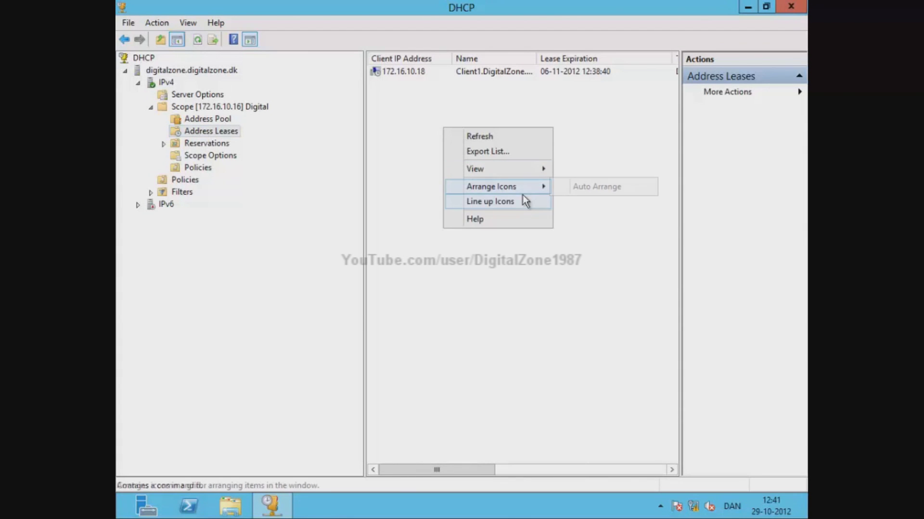
{"action": "left_click", "coordinate": [523, 138]}
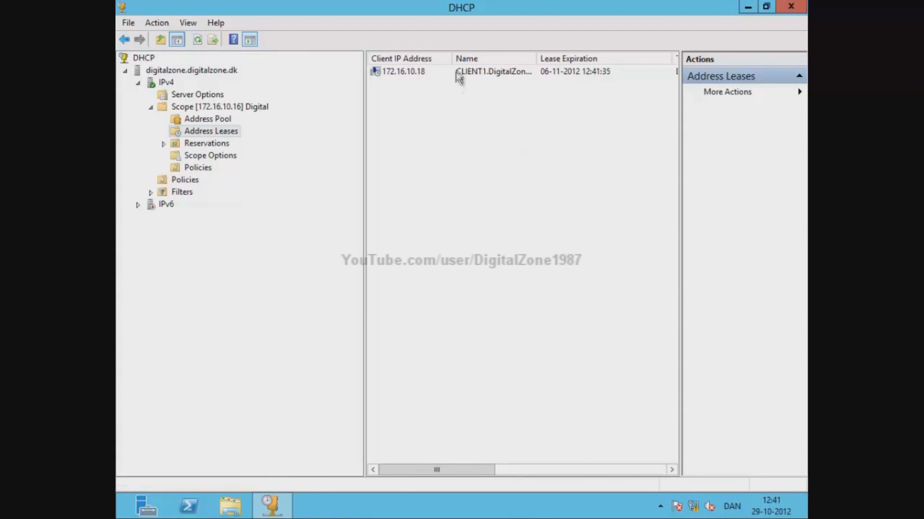
{"action": "left_click", "coordinate": [497, 72]}
{"action": "left_click_drag", "start_coordinate": [536, 58], "coordinate": [669, 57]}
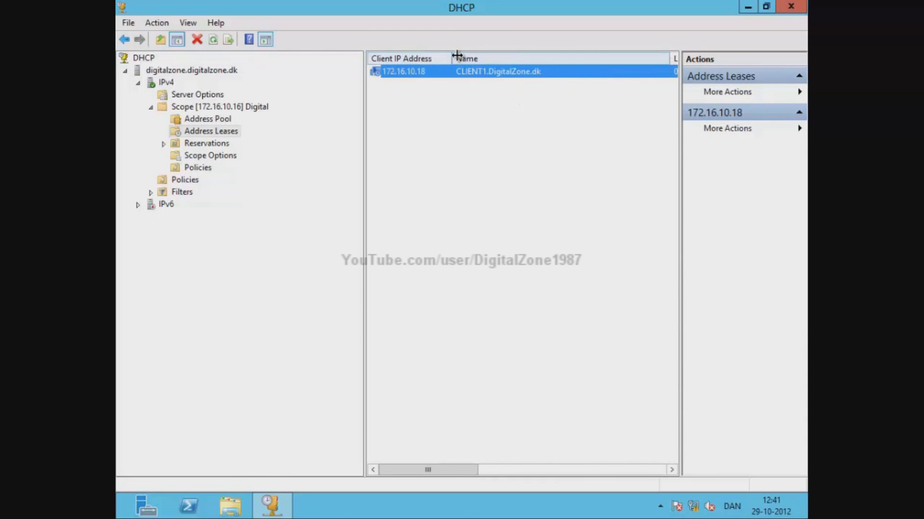
{"action": "left_click_drag", "start_coordinate": [462, 58], "coordinate": [490, 58]}
{"action": "right_click", "coordinate": [448, 76]}
{"action": "right_click", "coordinate": [449, 74]}
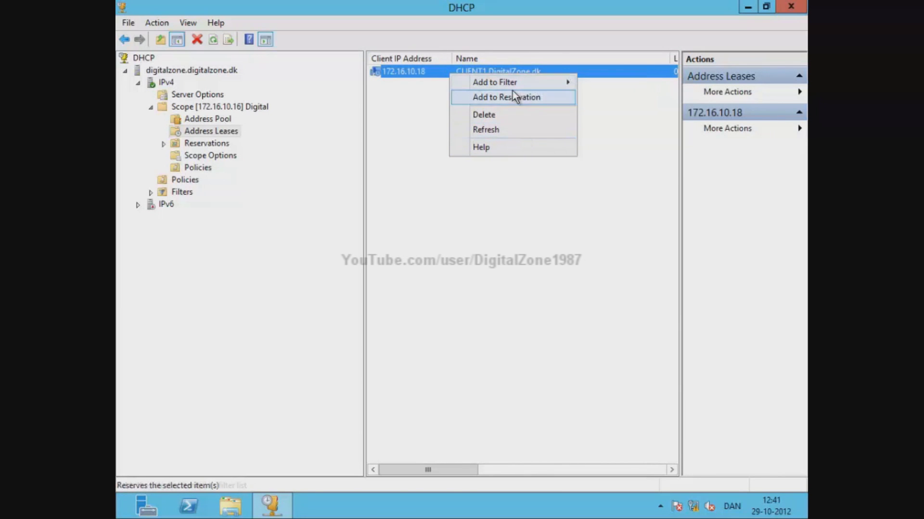
{"action": "left_click", "coordinate": [399, 248]}
- Look over the scope's Reservations and Address Pool, then close the DHCP console
{"action": "left_click", "coordinate": [207, 144]}
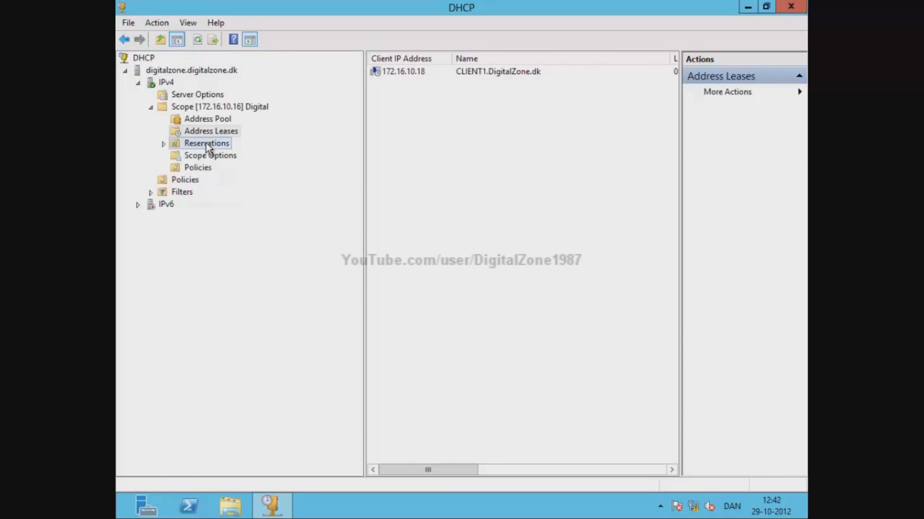
{"action": "left_click", "coordinate": [214, 129]}
{"action": "left_click", "coordinate": [221, 121]}
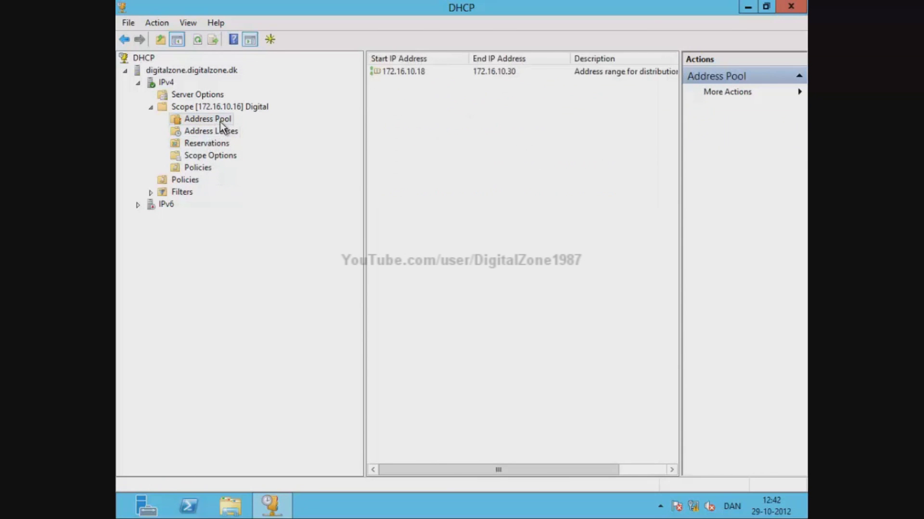
{"action": "left_click", "coordinate": [188, 133]}
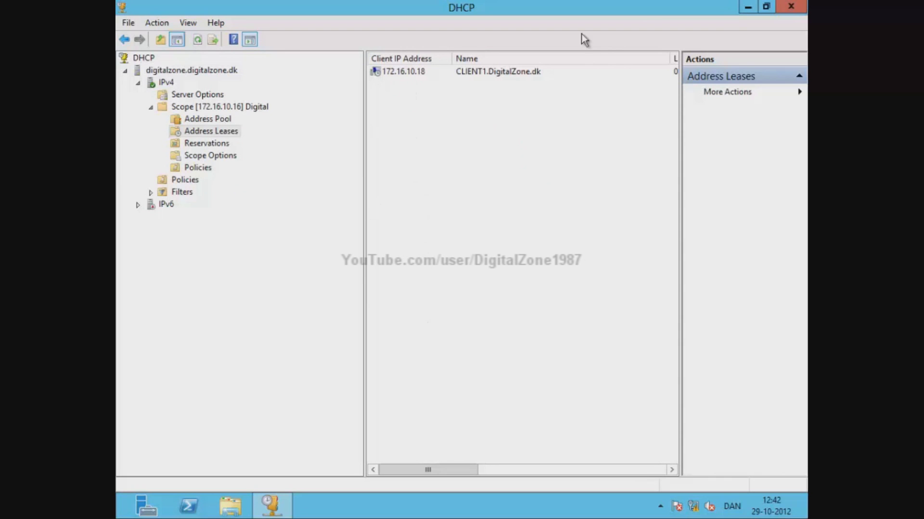
{"action": "left_click", "coordinate": [790, 7]}
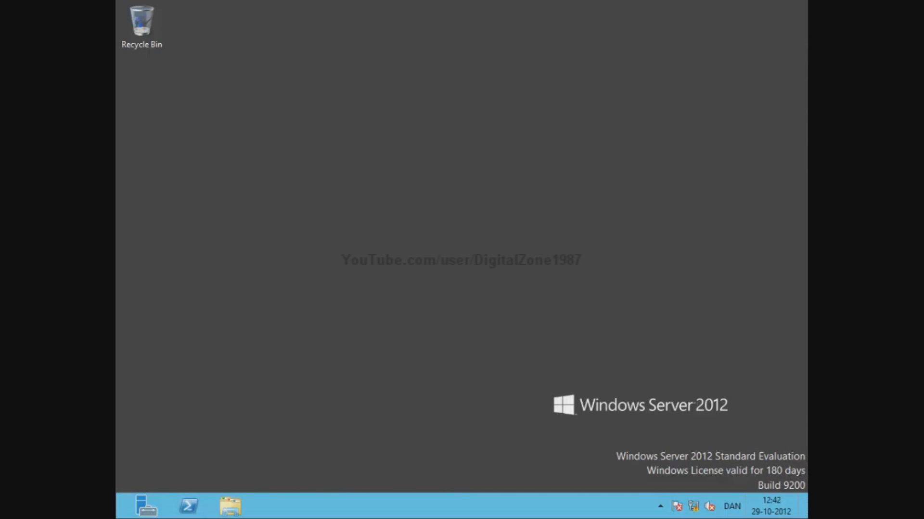
- Launch Active Directory Users and Computers and start a new user in DigitalZone.dk's Users container
{"action": "mouse_move", "coordinate": [807, 515]}
{"action": "left_click", "coordinate": [772, 272]}
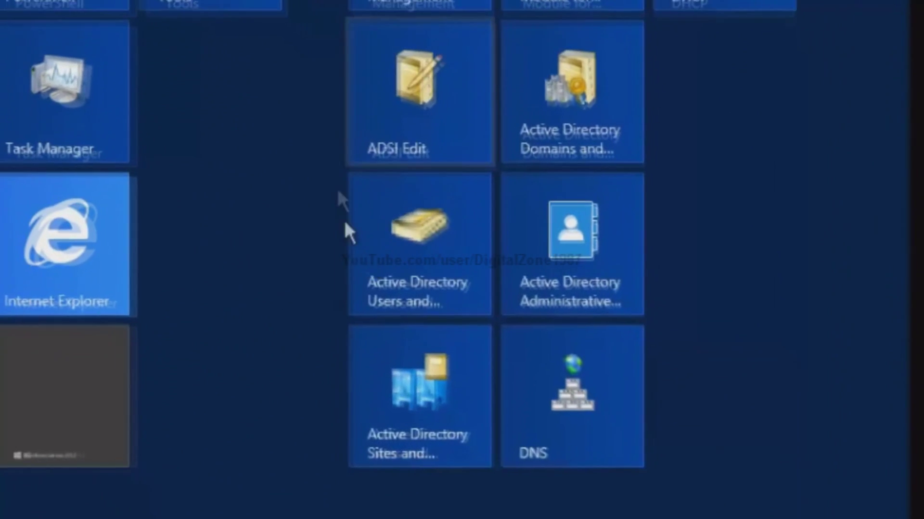
{"action": "left_click", "coordinate": [442, 226]}
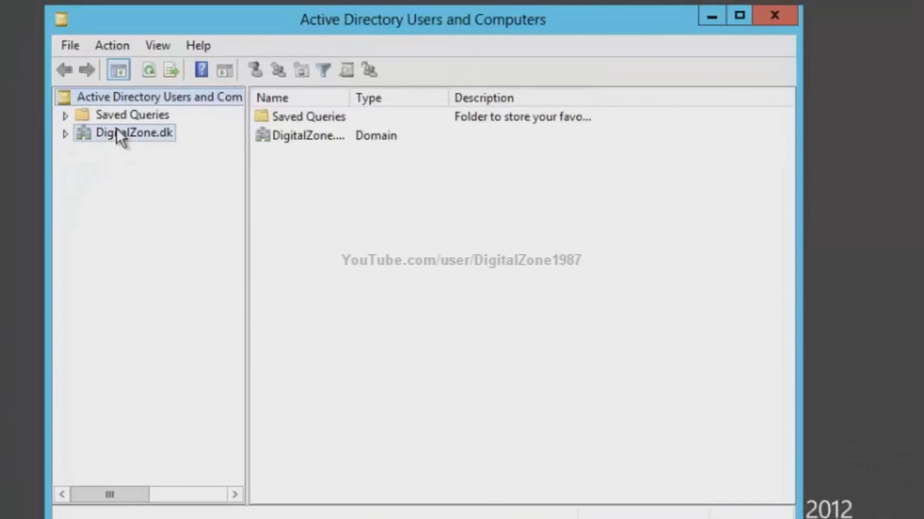
{"action": "left_click", "coordinate": [118, 131]}
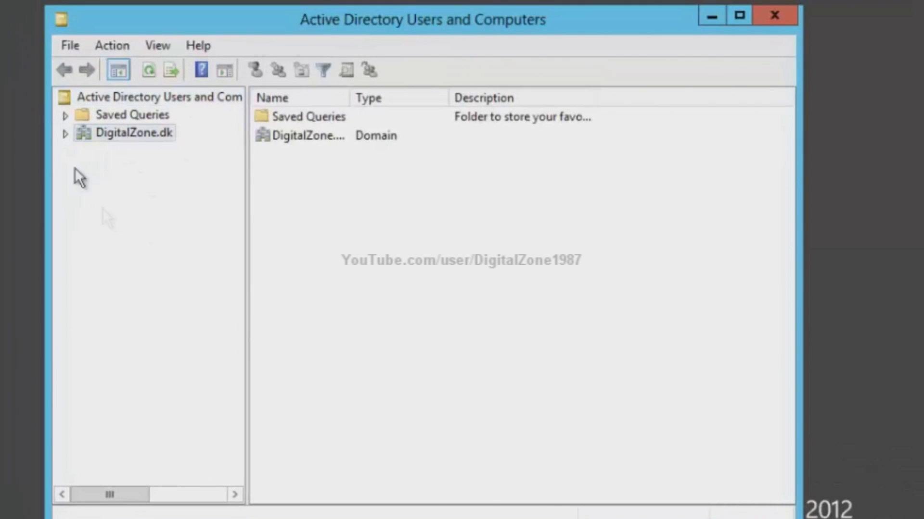
{"action": "left_click", "coordinate": [65, 133]}
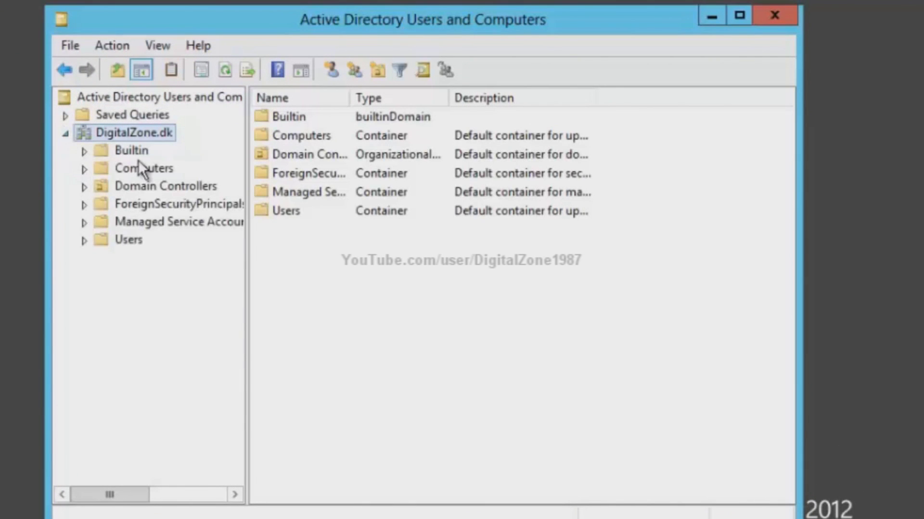
{"action": "left_click", "coordinate": [131, 240]}
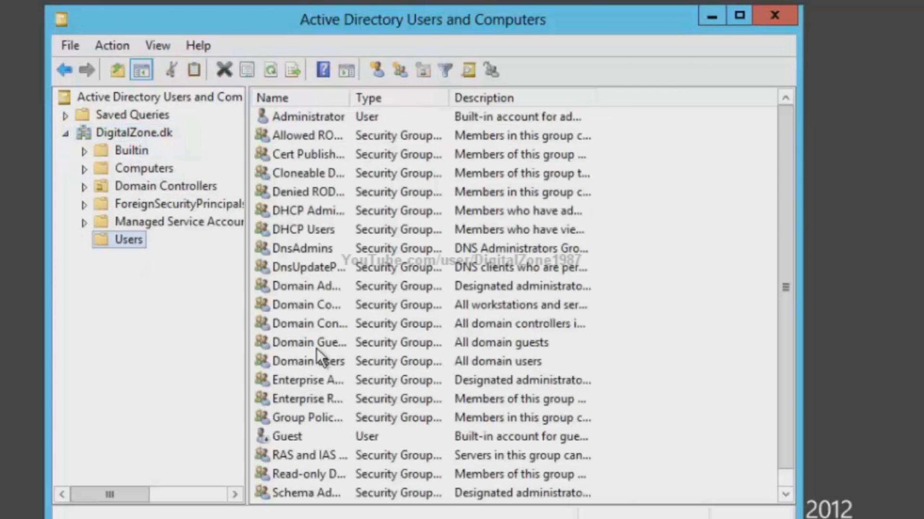
{"action": "right_click", "coordinate": [128, 243]}
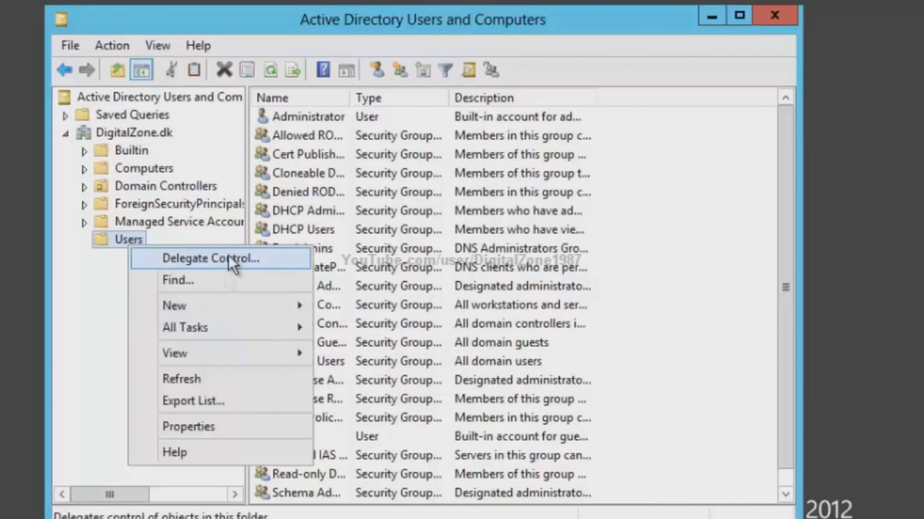
{"action": "mouse_move", "coordinate": [258, 313]}
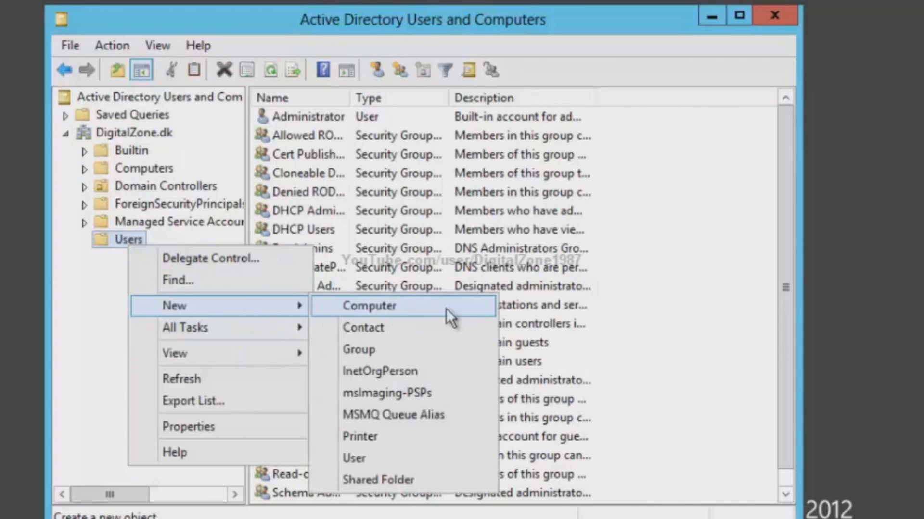
{"action": "left_click", "coordinate": [446, 459]}
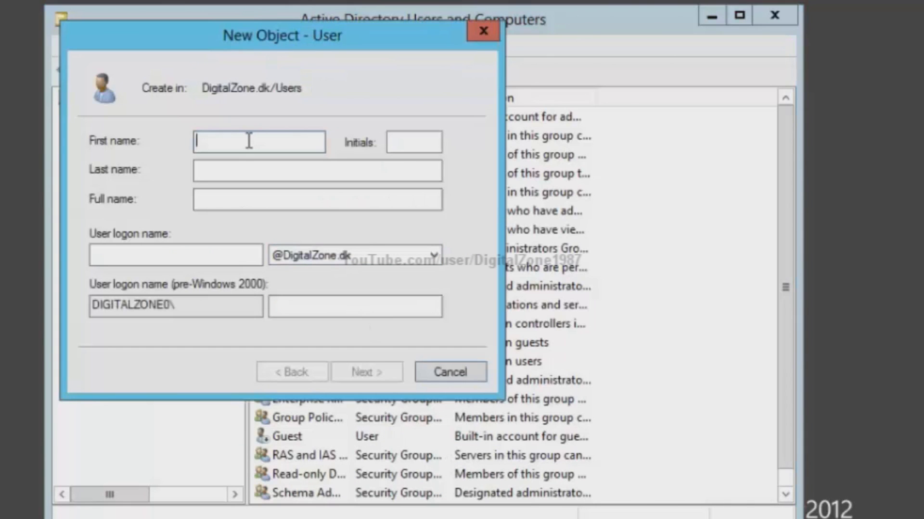
- Name the new user Digital Zone with the logon name digitalzone
{"action": "type", "text": "Digital"}
{"action": "key", "text": "Tab"}
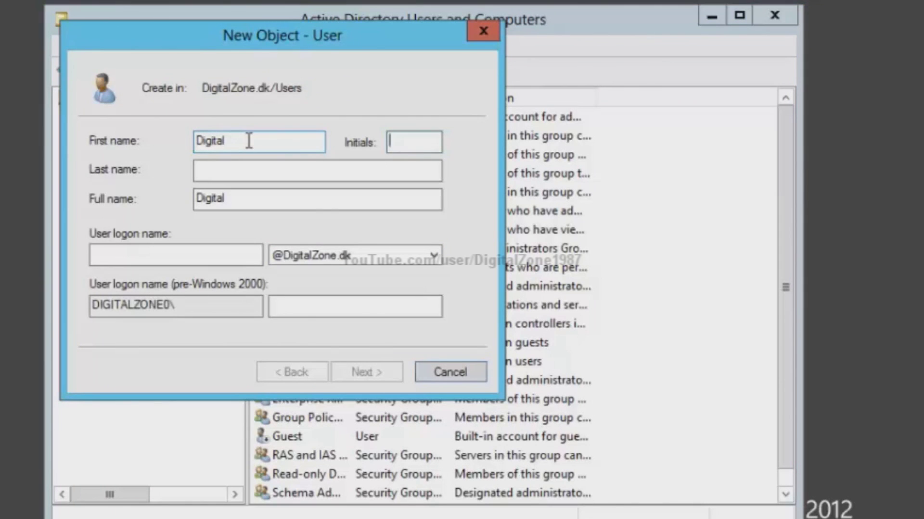
{"action": "key", "text": "Tab"}
{"action": "type", "text": "Zone"}
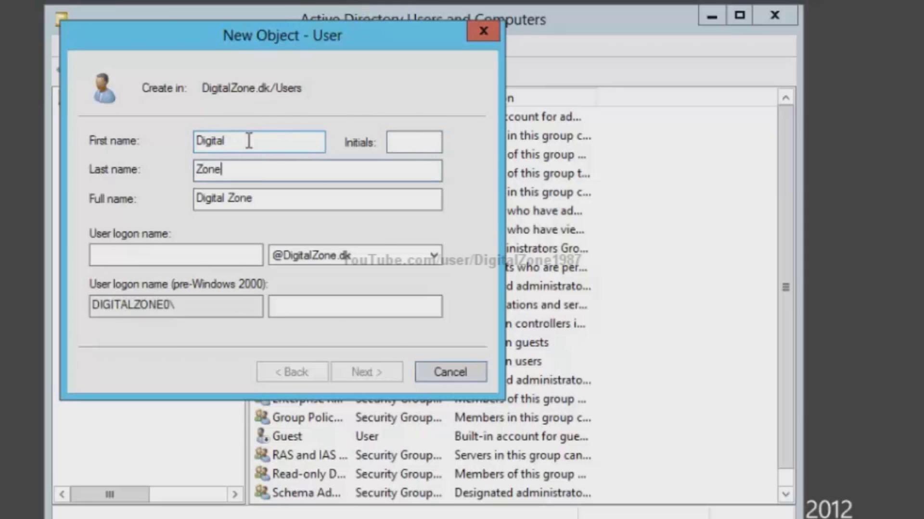
{"action": "key", "text": "Tab"}
{"action": "key", "text": "Tab"}
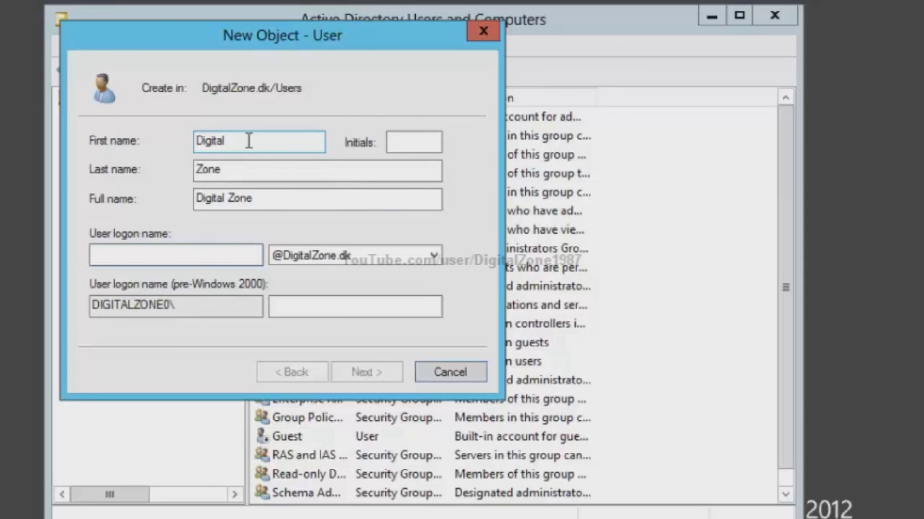
{"action": "type", "text": "D"}
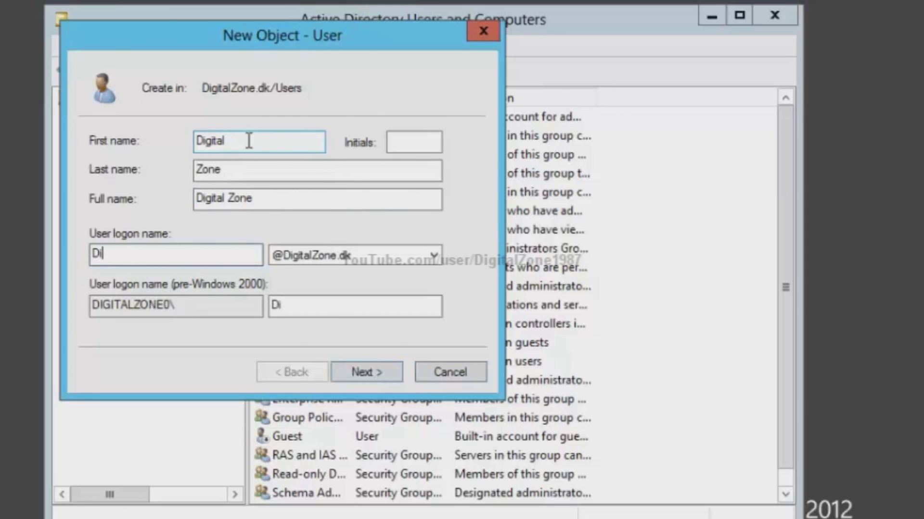
{"action": "type", "text": "i"}
{"action": "key", "text": "BackSpace"}
{"action": "key", "text": "BackSpace"}
{"action": "type", "text": "digtalZone"}
{"action": "key", "text": "BackSpace"}
{"action": "key", "text": "BackSpace"}
{"action": "key", "text": "BackSpace"}
{"action": "key", "text": "BackSpace"}
{"action": "key", "text": "BackSpace"}
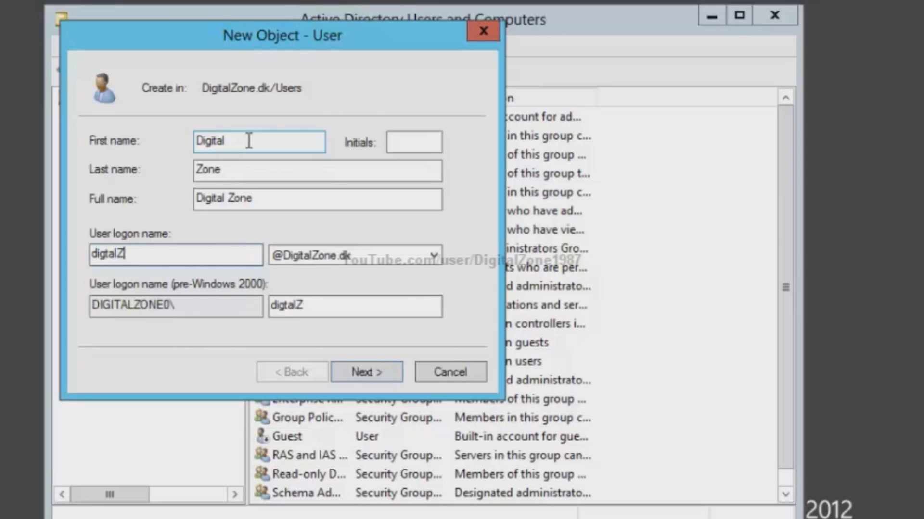
{"action": "type", "text": "z"}
{"action": "key", "text": "BackSpace"}
{"action": "type", "text": "lzone"}
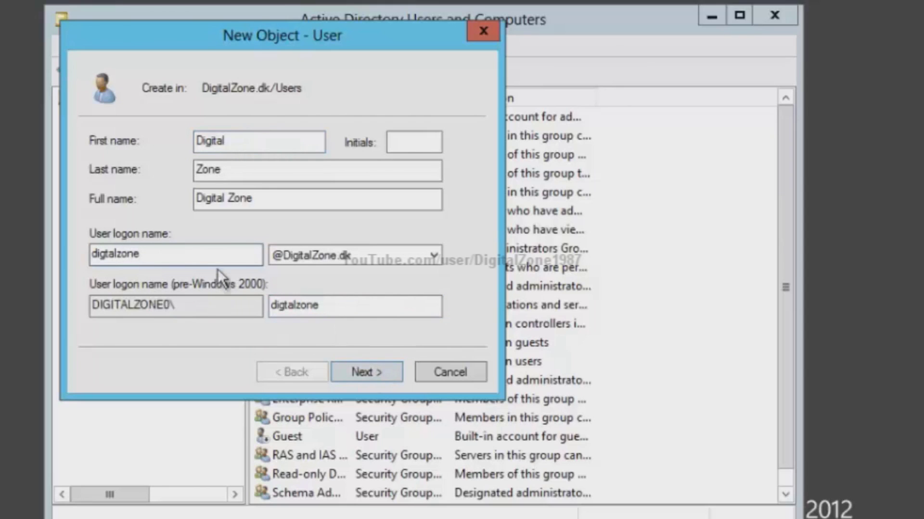
{"action": "double_click", "coordinate": [198, 248]}
{"action": "type", "text": "di"}
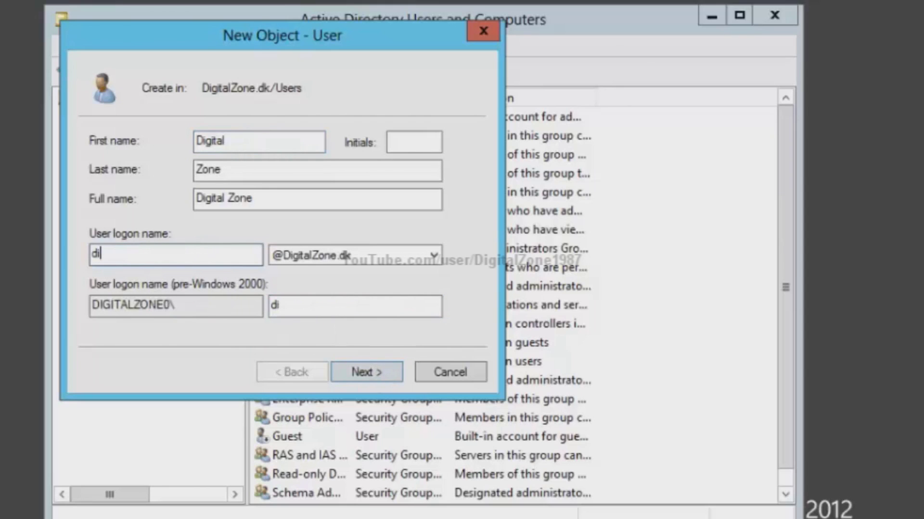
{"action": "type", "text": "gitalzone"}
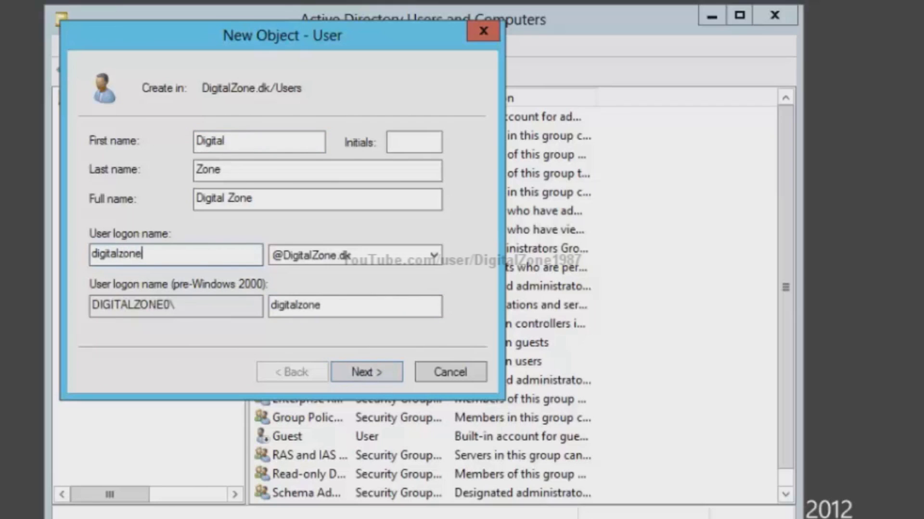
{"action": "left_click", "coordinate": [377, 380]}
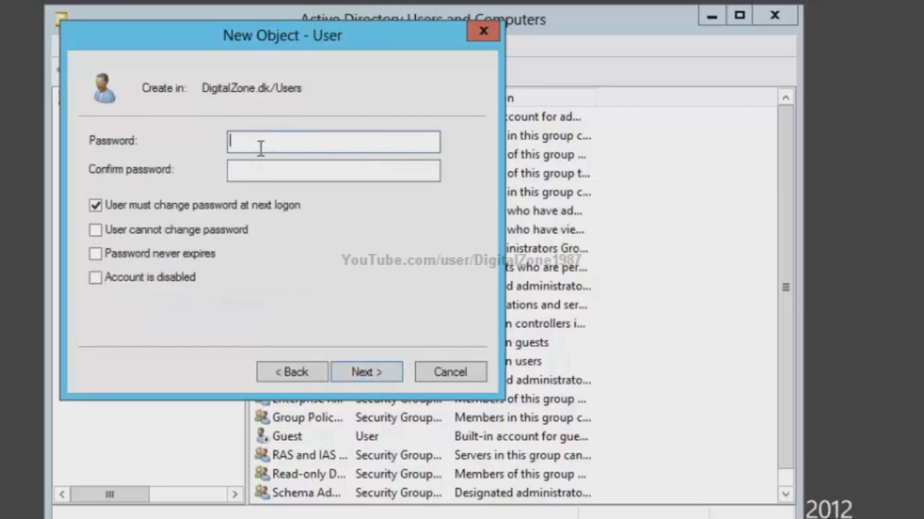
- Set a password the user cannot change that never expires, and try to create the account
{"action": "left_click", "coordinate": [119, 231]}
{"action": "left_click", "coordinate": [135, 253]}
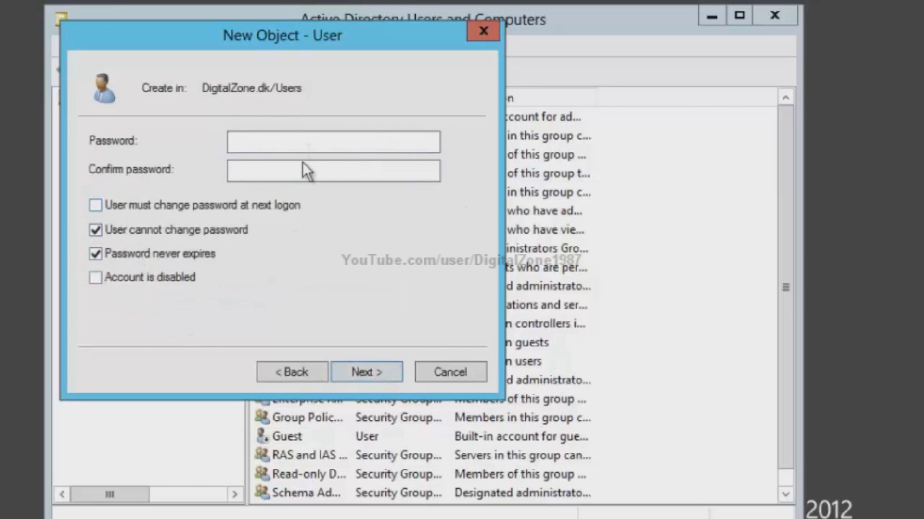
{"action": "left_click", "coordinate": [308, 139]}
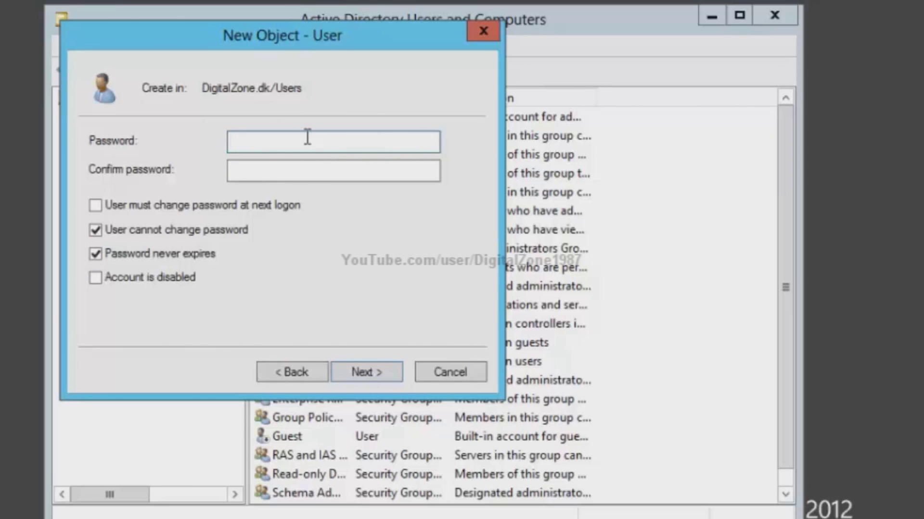
{"action": "type", "text": "••••••••••"}
{"action": "key", "text": "Tab"}
{"action": "type", "text": "••••••"}
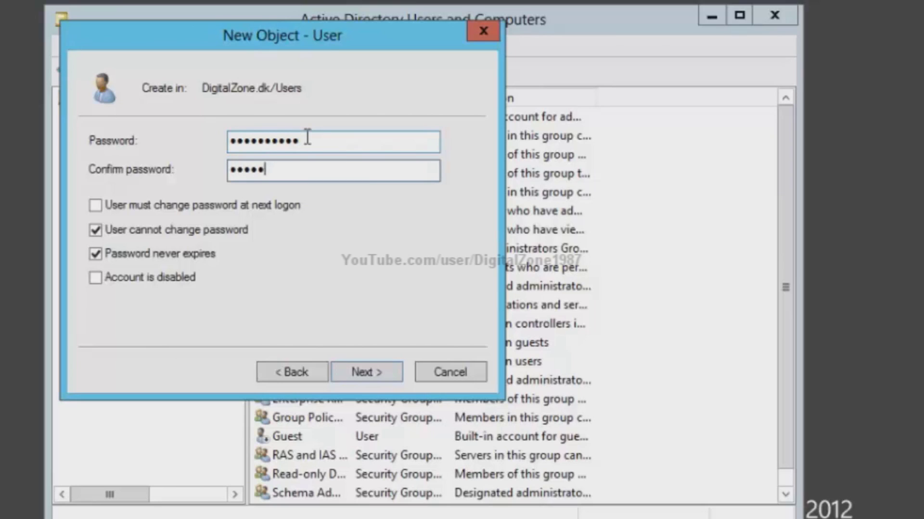
{"action": "type", "text": "•••"}
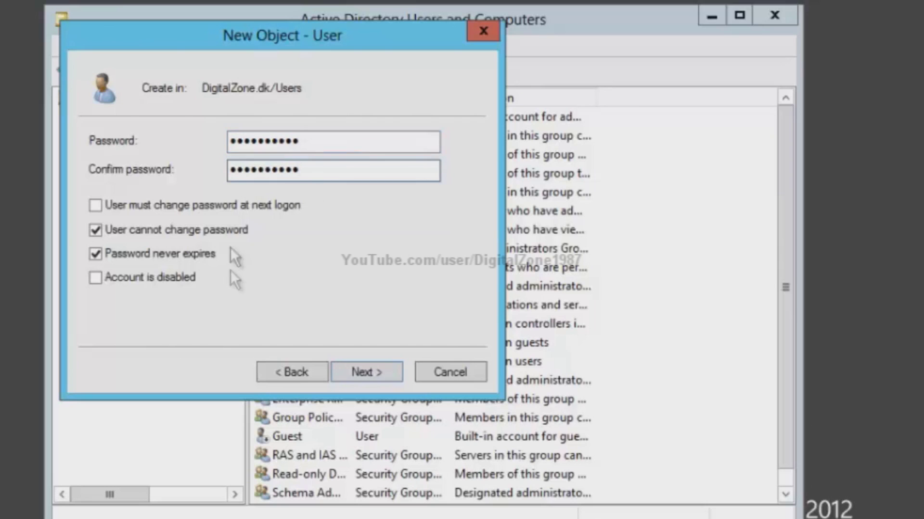
{"action": "left_click", "coordinate": [369, 372]}
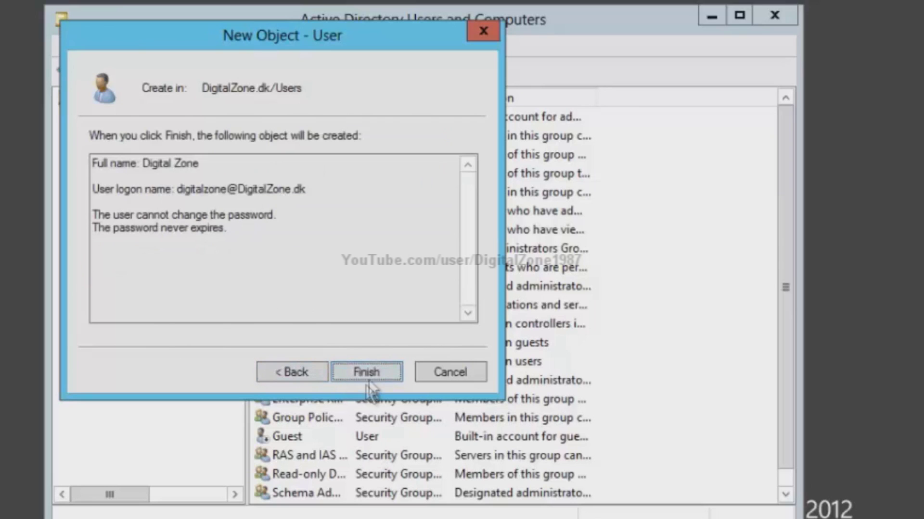
{"action": "left_click", "coordinate": [374, 368]}
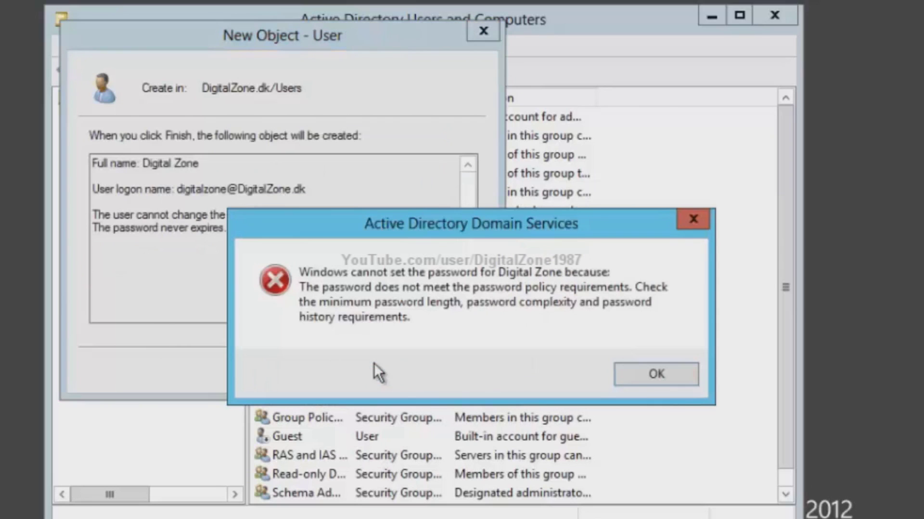
- Dismiss the password-policy error, enter a longer password, and finish creating the user
{"action": "left_click", "coordinate": [660, 372]}
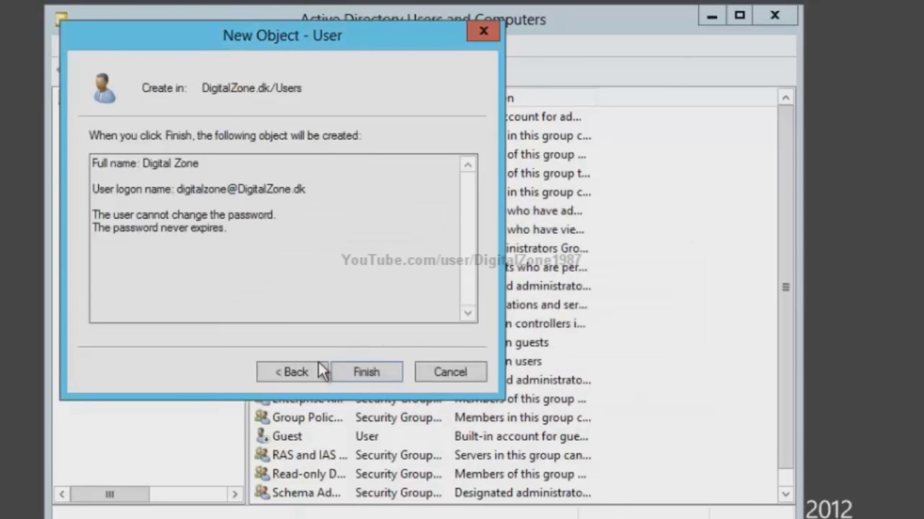
{"action": "left_click", "coordinate": [373, 371]}
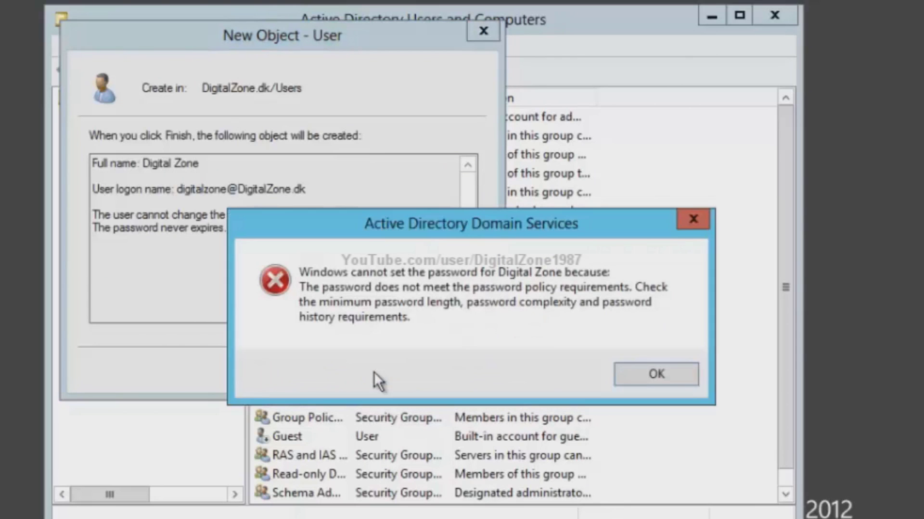
{"action": "left_click", "coordinate": [645, 380]}
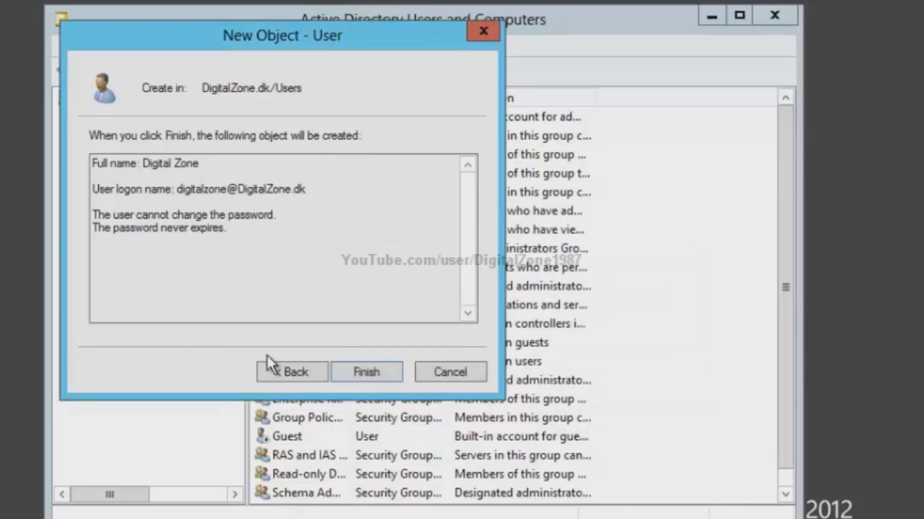
{"action": "left_click", "coordinate": [283, 371]}
{"action": "left_click", "coordinate": [355, 140]}
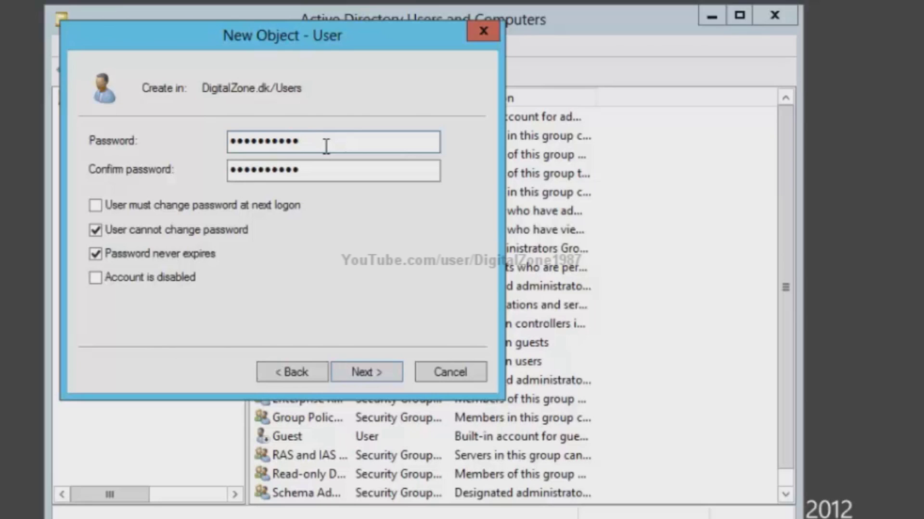
{"action": "key", "text": "BackSpace"}
{"action": "key", "text": "BackSpace"}
{"action": "key", "text": "BackSpace"}
{"action": "key", "text": "BackSpace"}
{"action": "key", "text": "BackSpace"}
{"action": "key", "text": "BackSpace"}
{"action": "key", "text": "BackSpace"}
{"action": "key", "text": "BackSpace"}
{"action": "key", "text": "BackSpace"}
{"action": "type", "text": "***********"}
{"action": "key", "text": "Tab"}
{"action": "type", "text": "***********"}
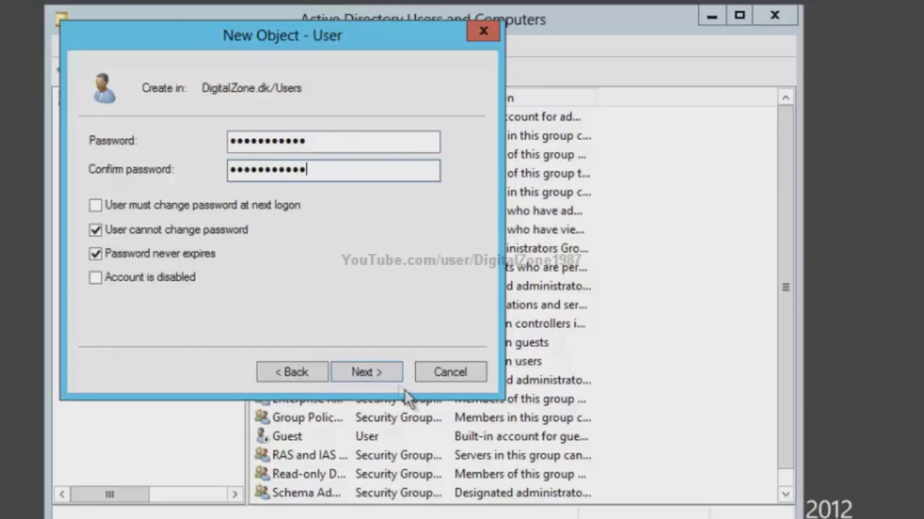
{"action": "left_click", "coordinate": [386, 376]}
{"action": "left_click", "coordinate": [385, 376]}
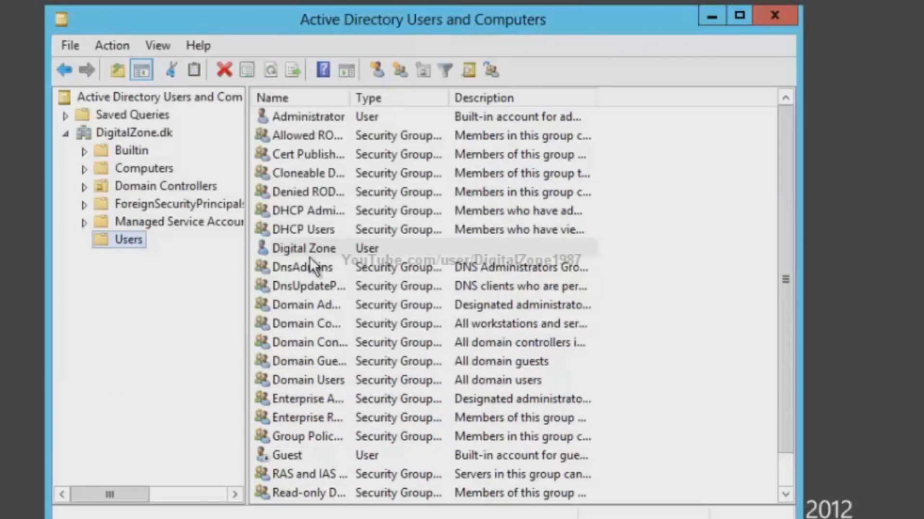
- Open the new user's properties and view its Member Of group list
{"action": "left_click", "coordinate": [344, 250]}
{"action": "double_click", "coordinate": [345, 250]}
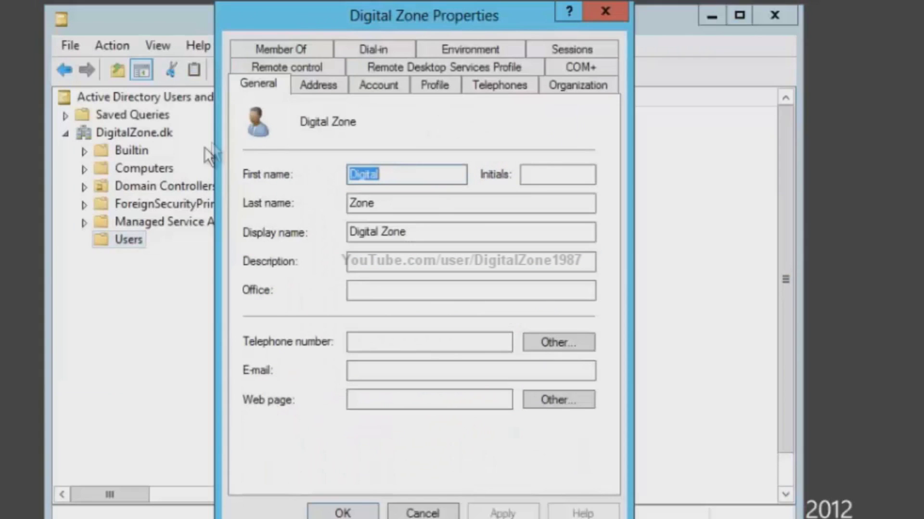
{"action": "left_click", "coordinate": [295, 50]}
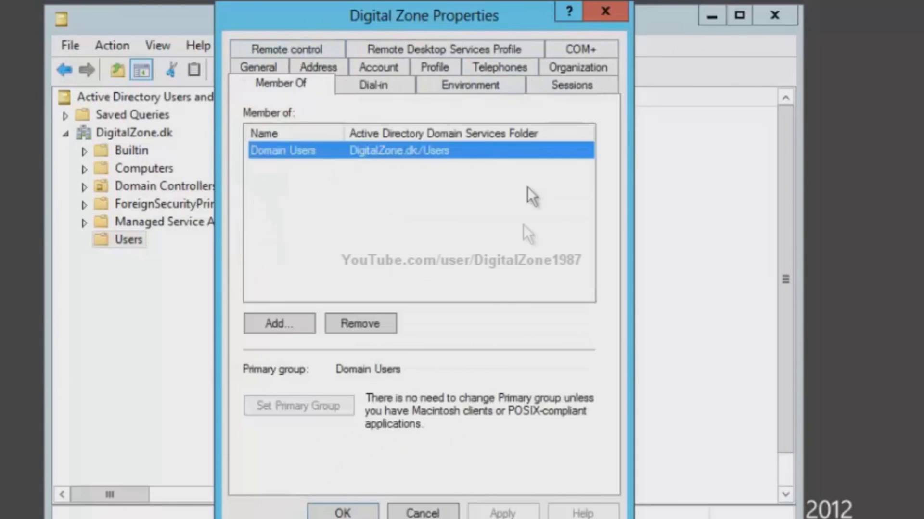
{"action": "left_click", "coordinate": [307, 178]}
{"action": "left_click", "coordinate": [397, 154]}
{"action": "left_click", "coordinate": [293, 216]}
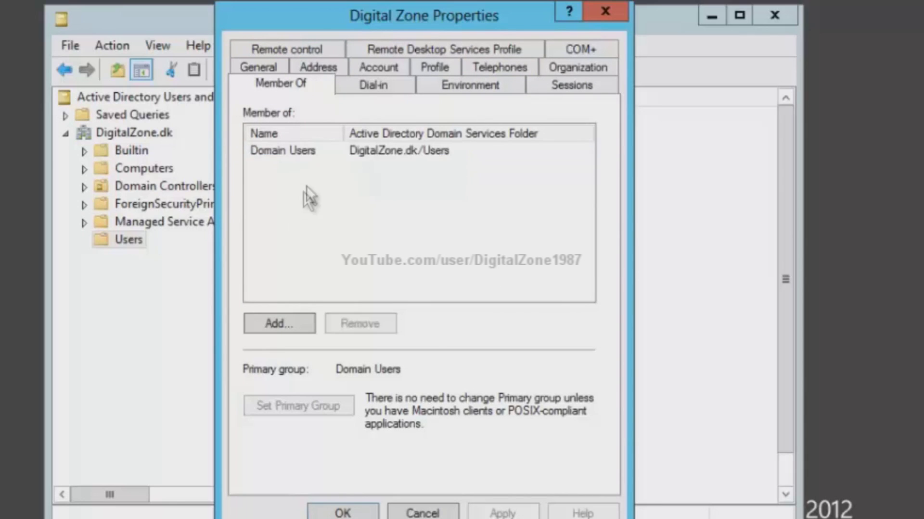
- Add the user to the Administrators group, apply, and close the console
{"action": "left_click", "coordinate": [292, 332]}
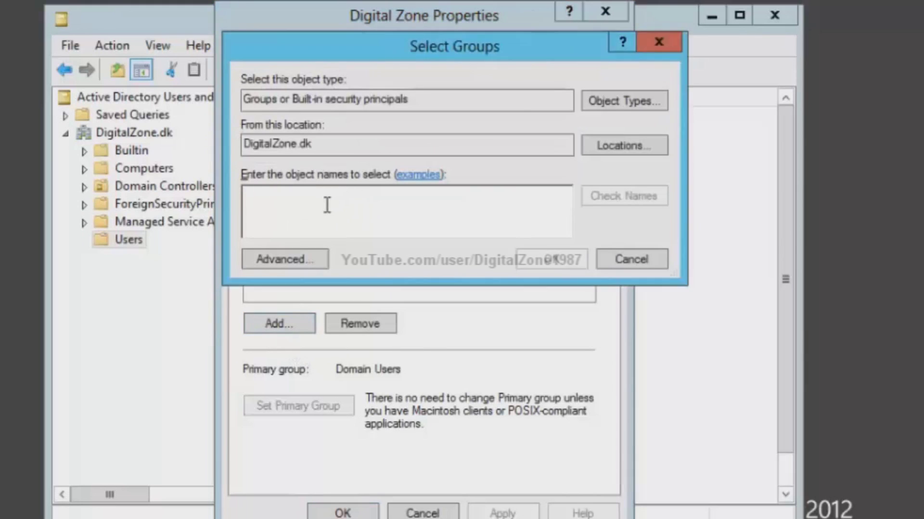
{"action": "type", "text": "admin"}
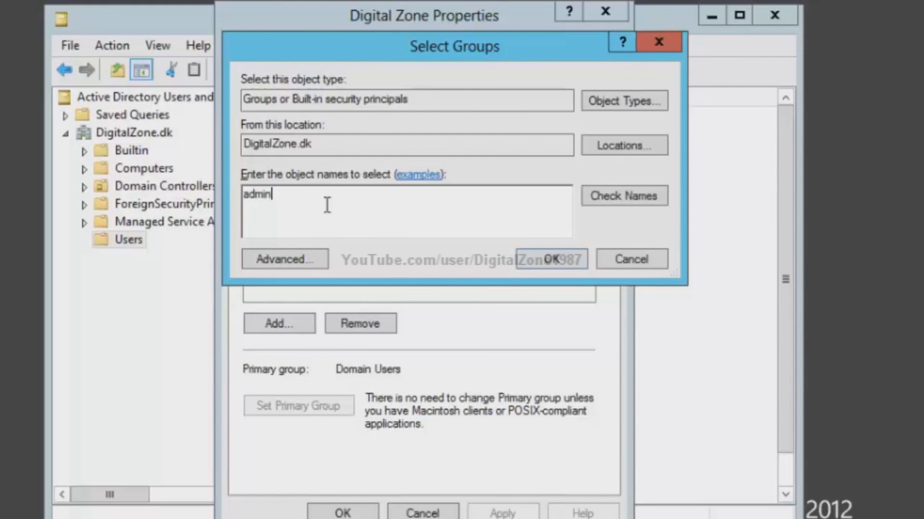
{"action": "left_click", "coordinate": [591, 193]}
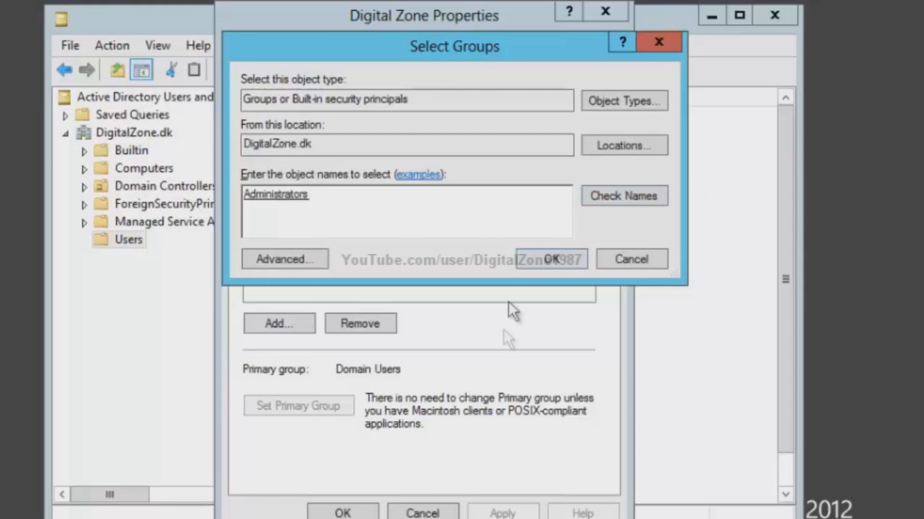
{"action": "left_click", "coordinate": [561, 262]}
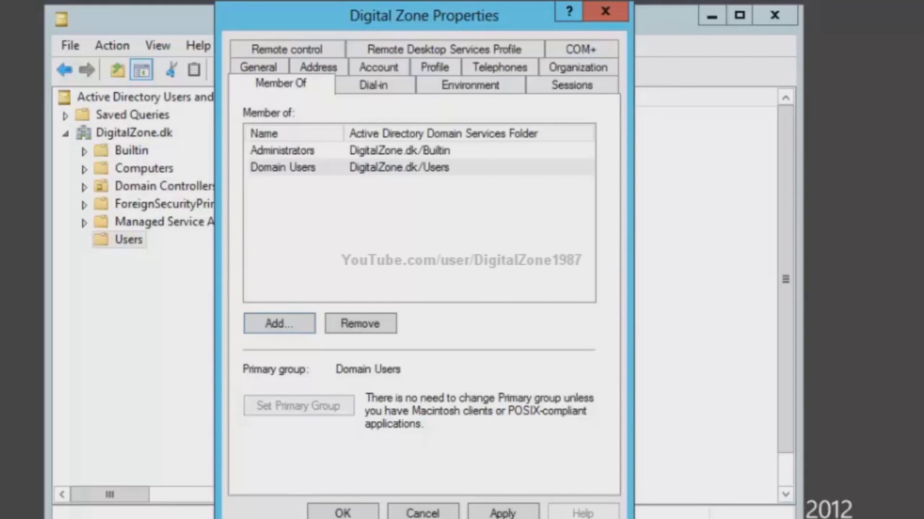
{"action": "left_click", "coordinate": [503, 513]}
{"action": "left_click", "coordinate": [358, 515]}
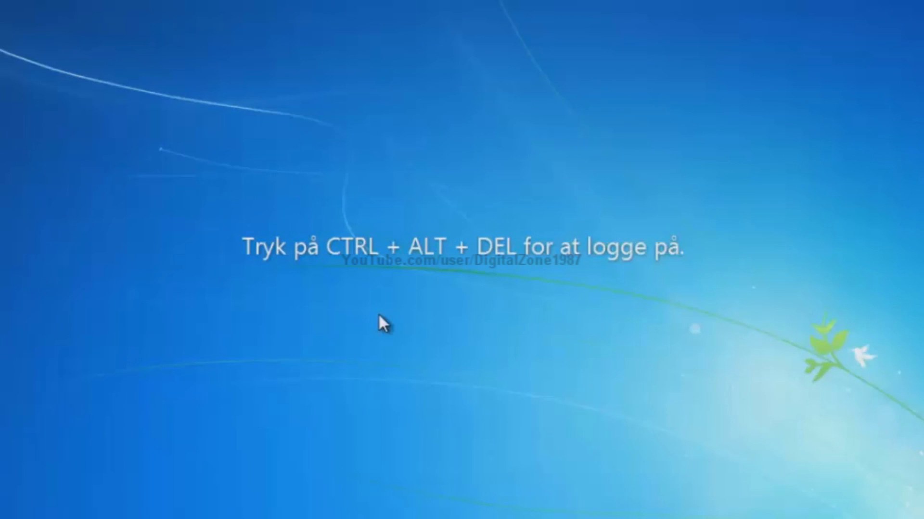
- On the Windows 7 client, sign in as digitalzone.dk\digitalzone with the new password
{"action": "key", "text": "ctrl+alt+Delete"}
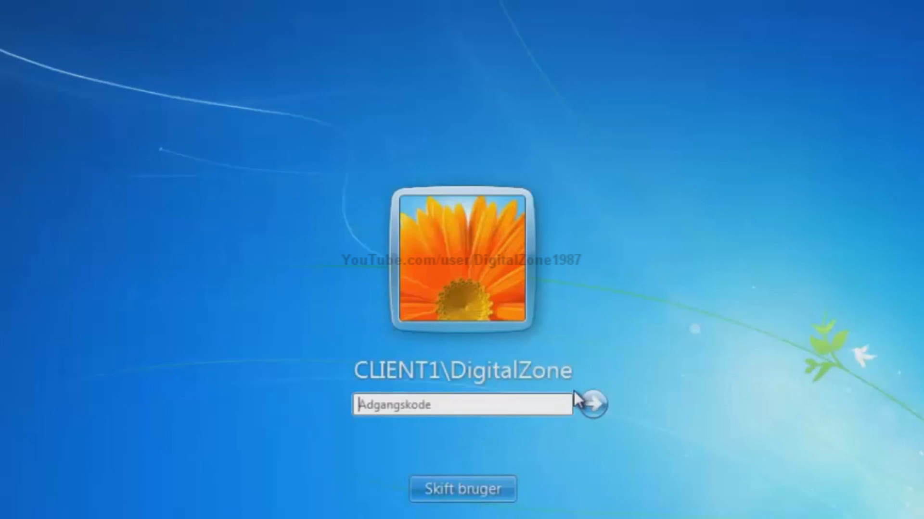
{"action": "left_click", "coordinate": [493, 491]}
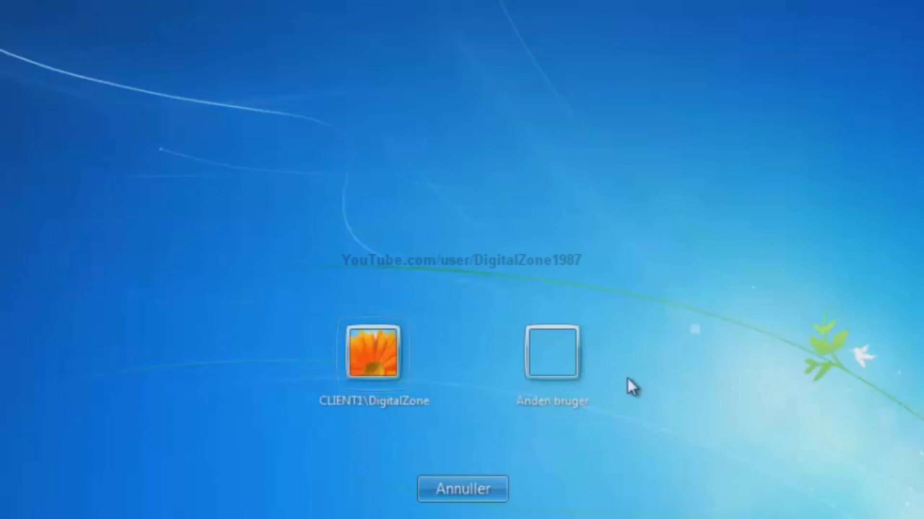
{"action": "left_click", "coordinate": [546, 355]}
{"action": "type", "text": "di"}
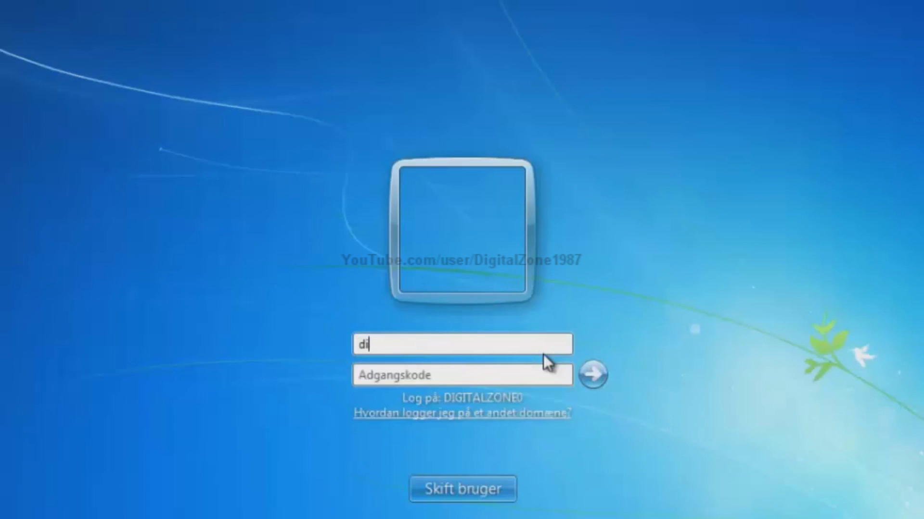
{"action": "type", "text": "gitalzo"}
{"action": "type", "text": "ne.dk\\"}
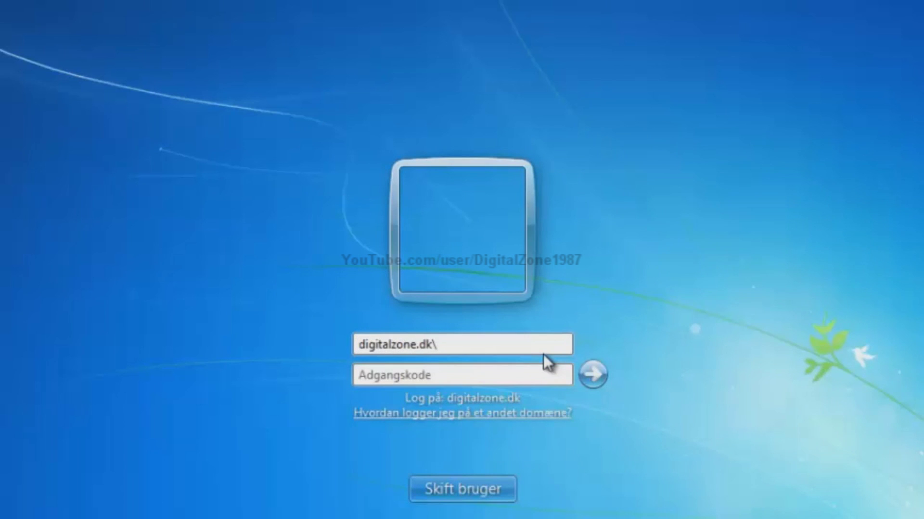
{"action": "type", "text": "digitalzone"}
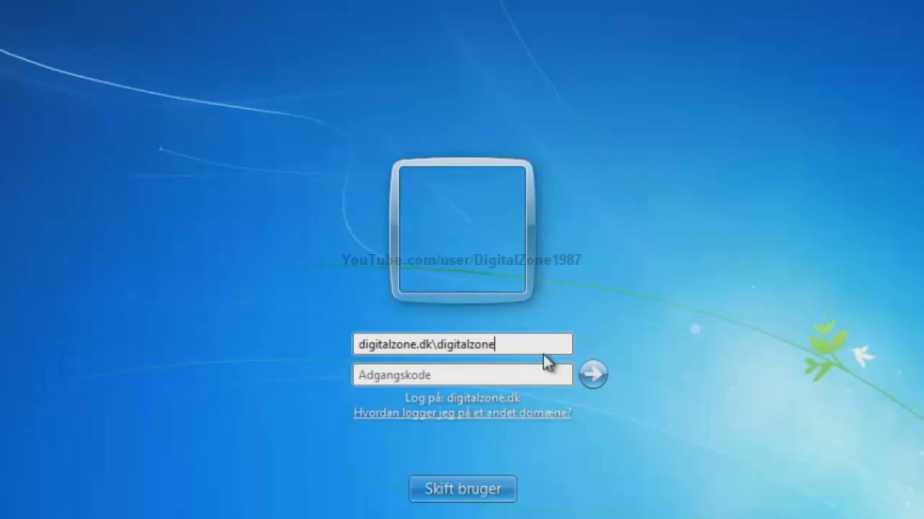
{"action": "key", "text": "Tab"}
{"action": "type", "text": "•••••••••"}
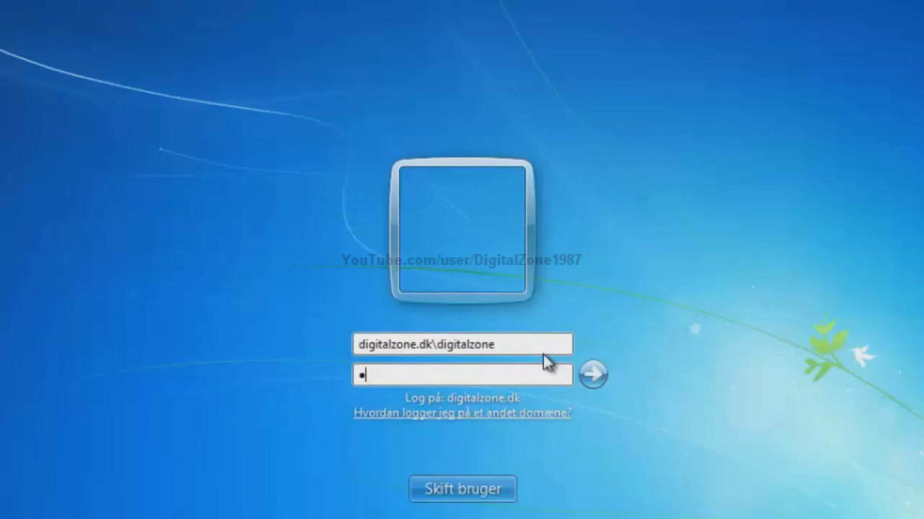
{"action": "type", "text": "••••"}
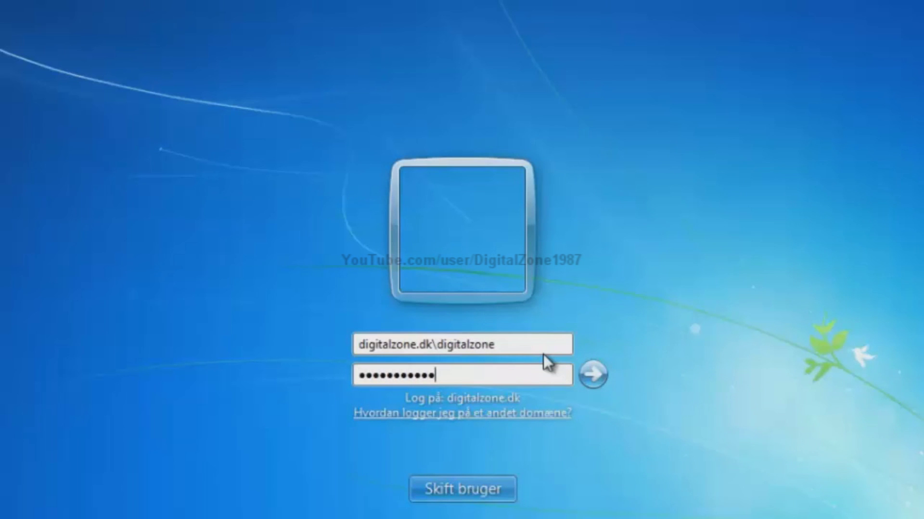
{"action": "key", "text": "Return"}
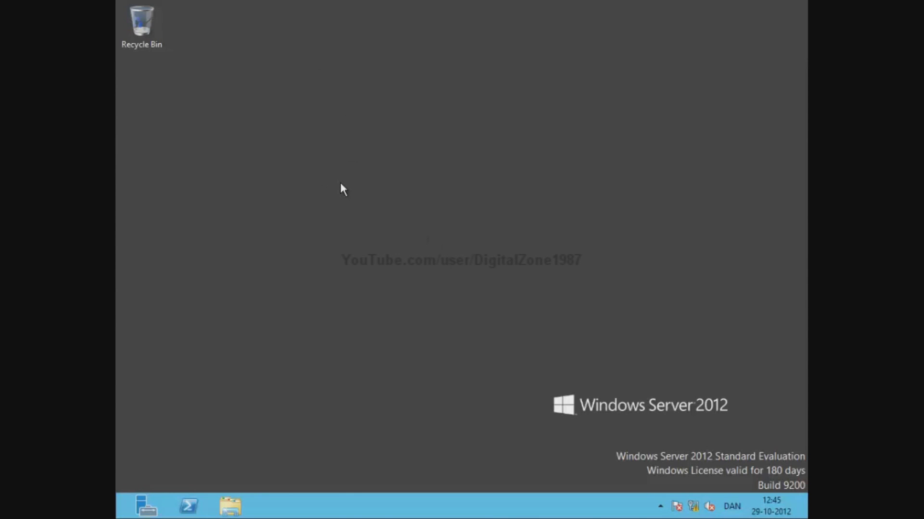
{"action": "left_click", "coordinate": [126, 1]}
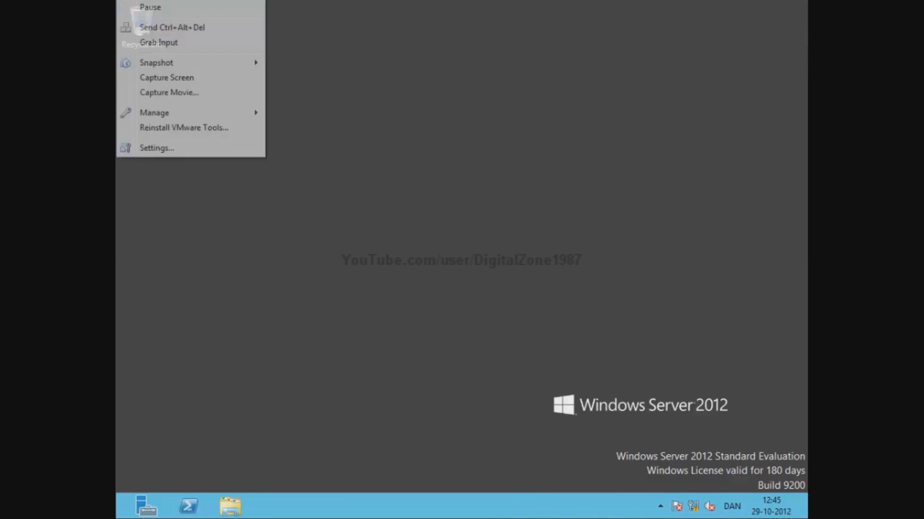
{"action": "left_click", "coordinate": [182, 147]}
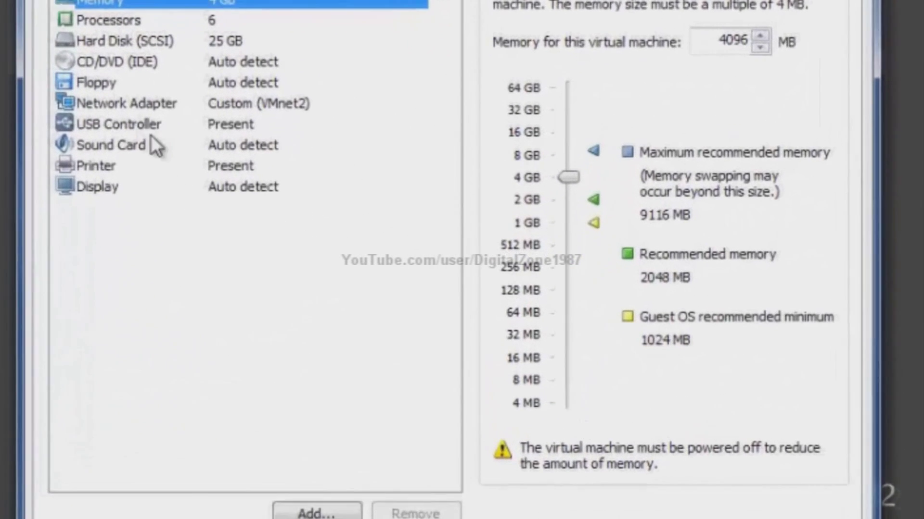
{"action": "left_click", "coordinate": [127, 103]}
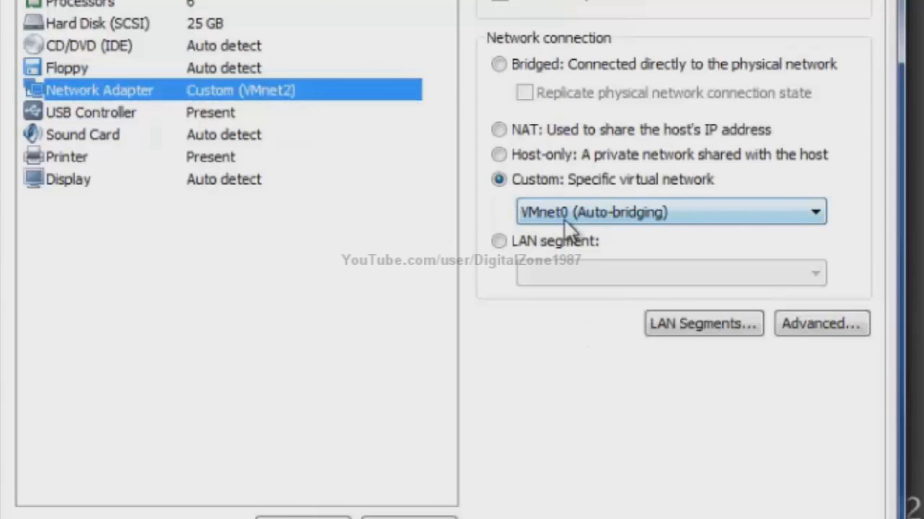